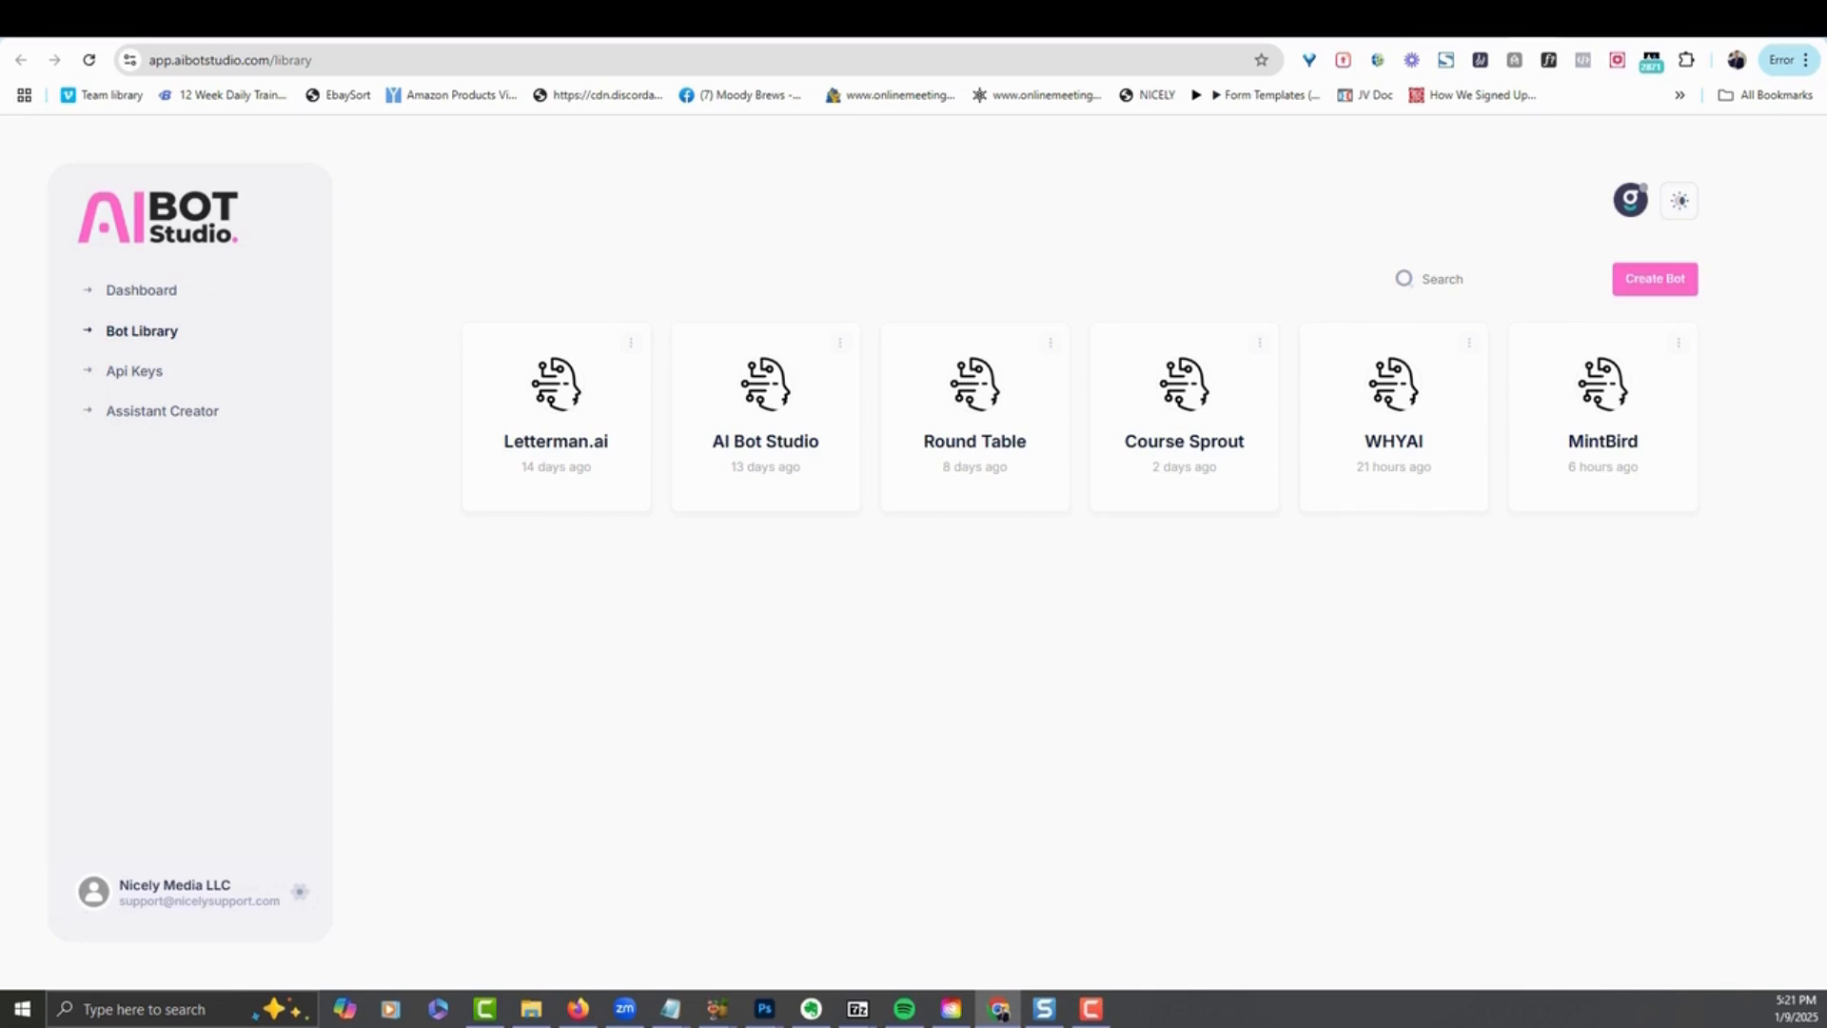
Step: Create a new bot named Goat Offer, using Goat Offer as its description too
{"action": "left_click", "coordinate": [1644, 280]}
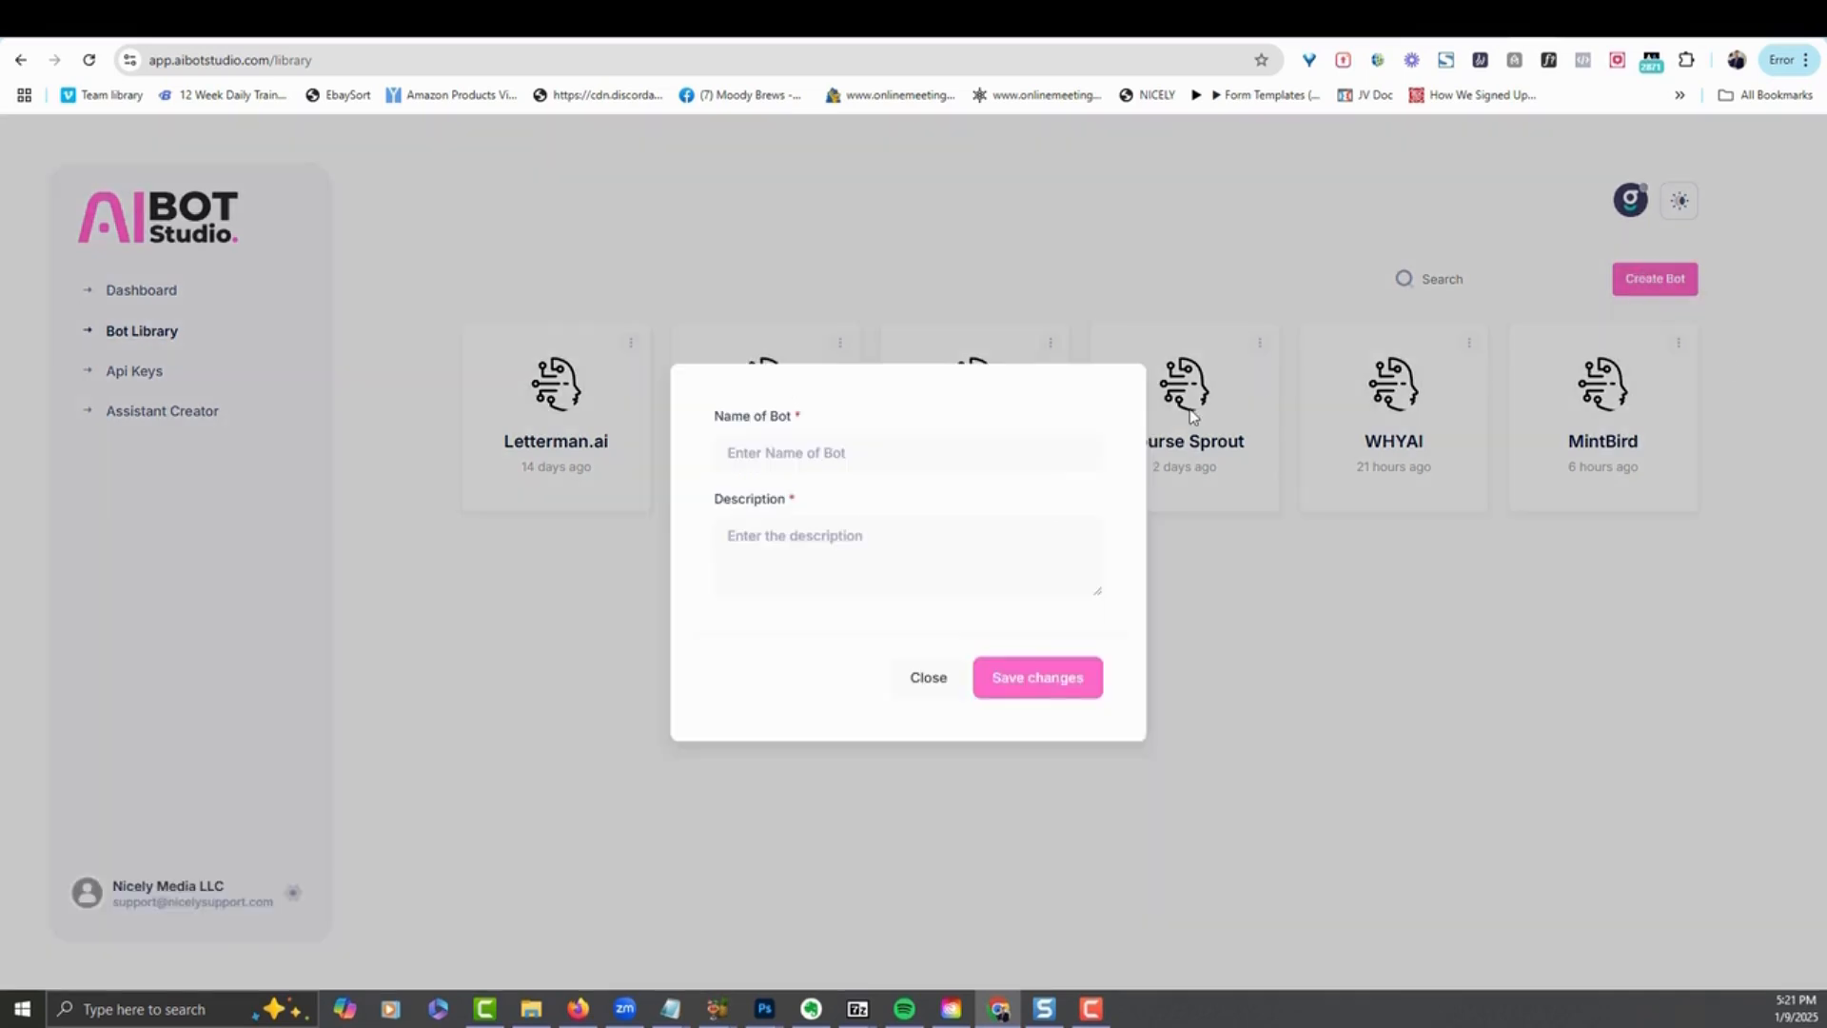
{"action": "left_click", "coordinate": [864, 449]}
{"action": "type", "text": "Goat Offer"}
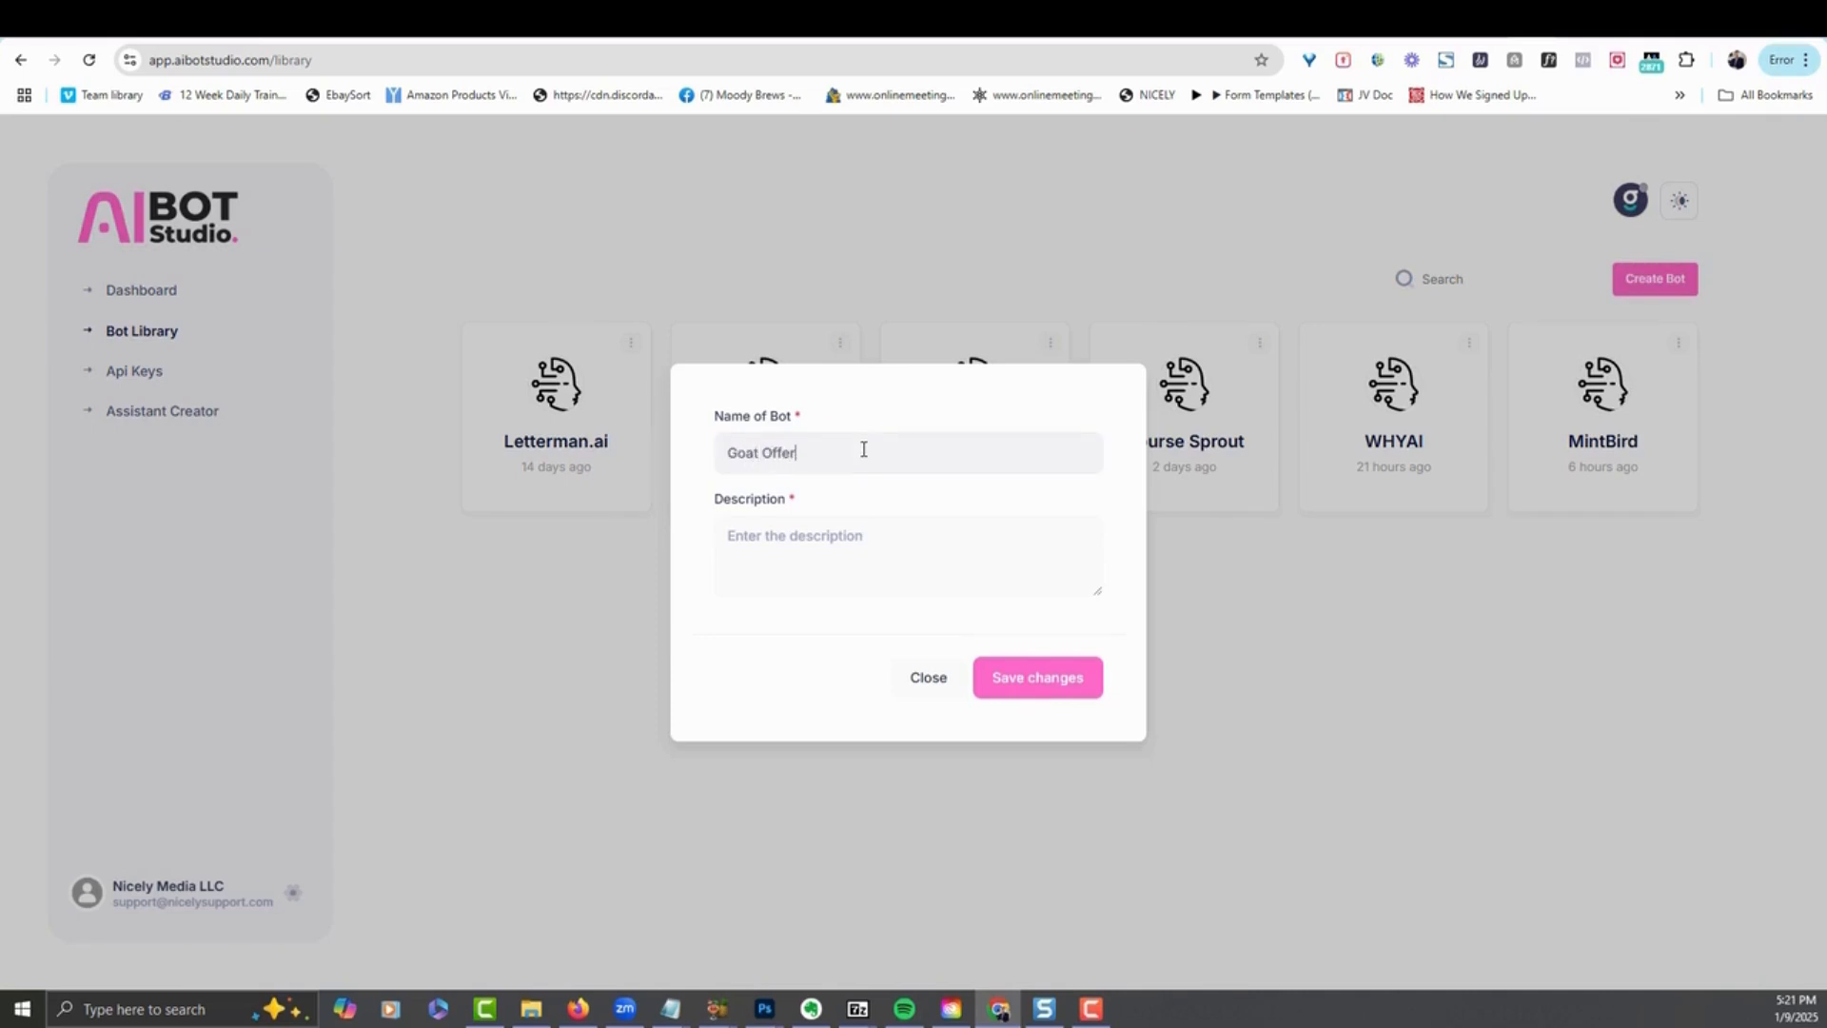
{"action": "key", "text": "ctrl+a"}
{"action": "key", "text": "ctrl+c"}
{"action": "left_click", "coordinate": [865, 548]}
{"action": "key", "text": "ctrl+v"}
{"action": "left_click", "coordinate": [1043, 691]}
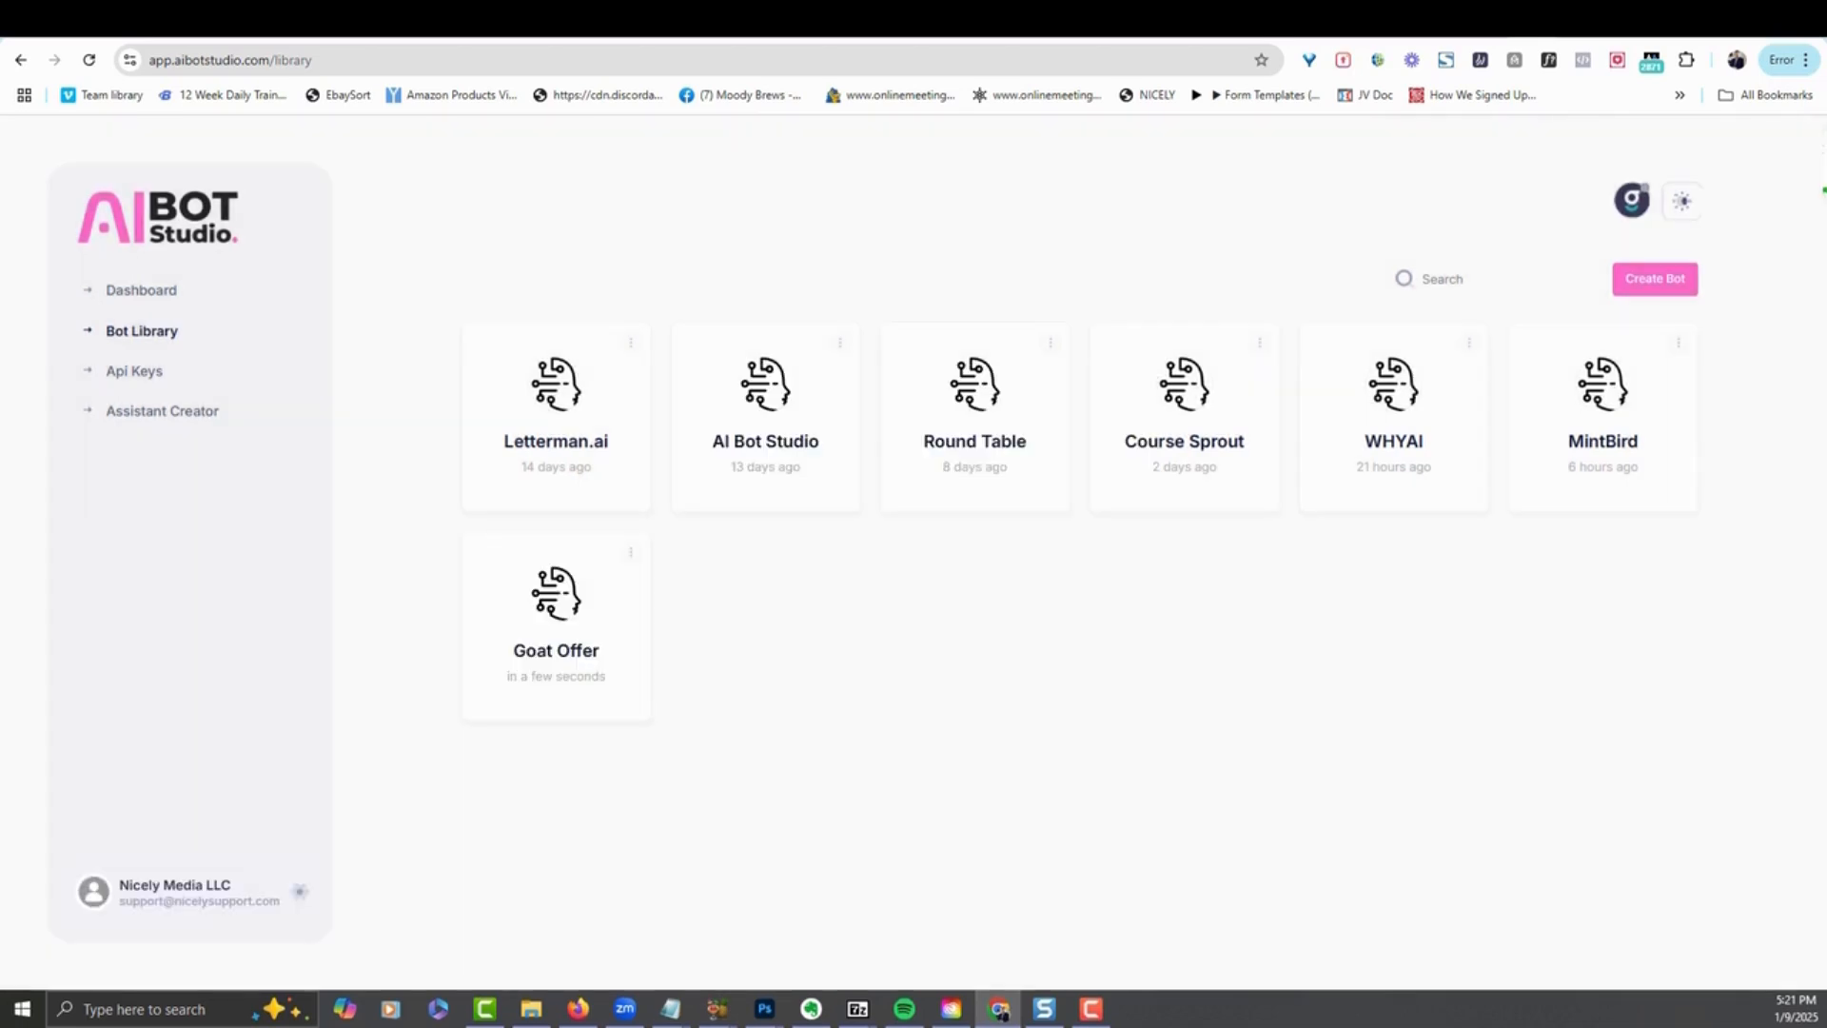
Step: Open the Goat Offer bot for editing and set its chatbot headline to "The Goat Offer"
{"action": "left_click", "coordinate": [632, 552]}
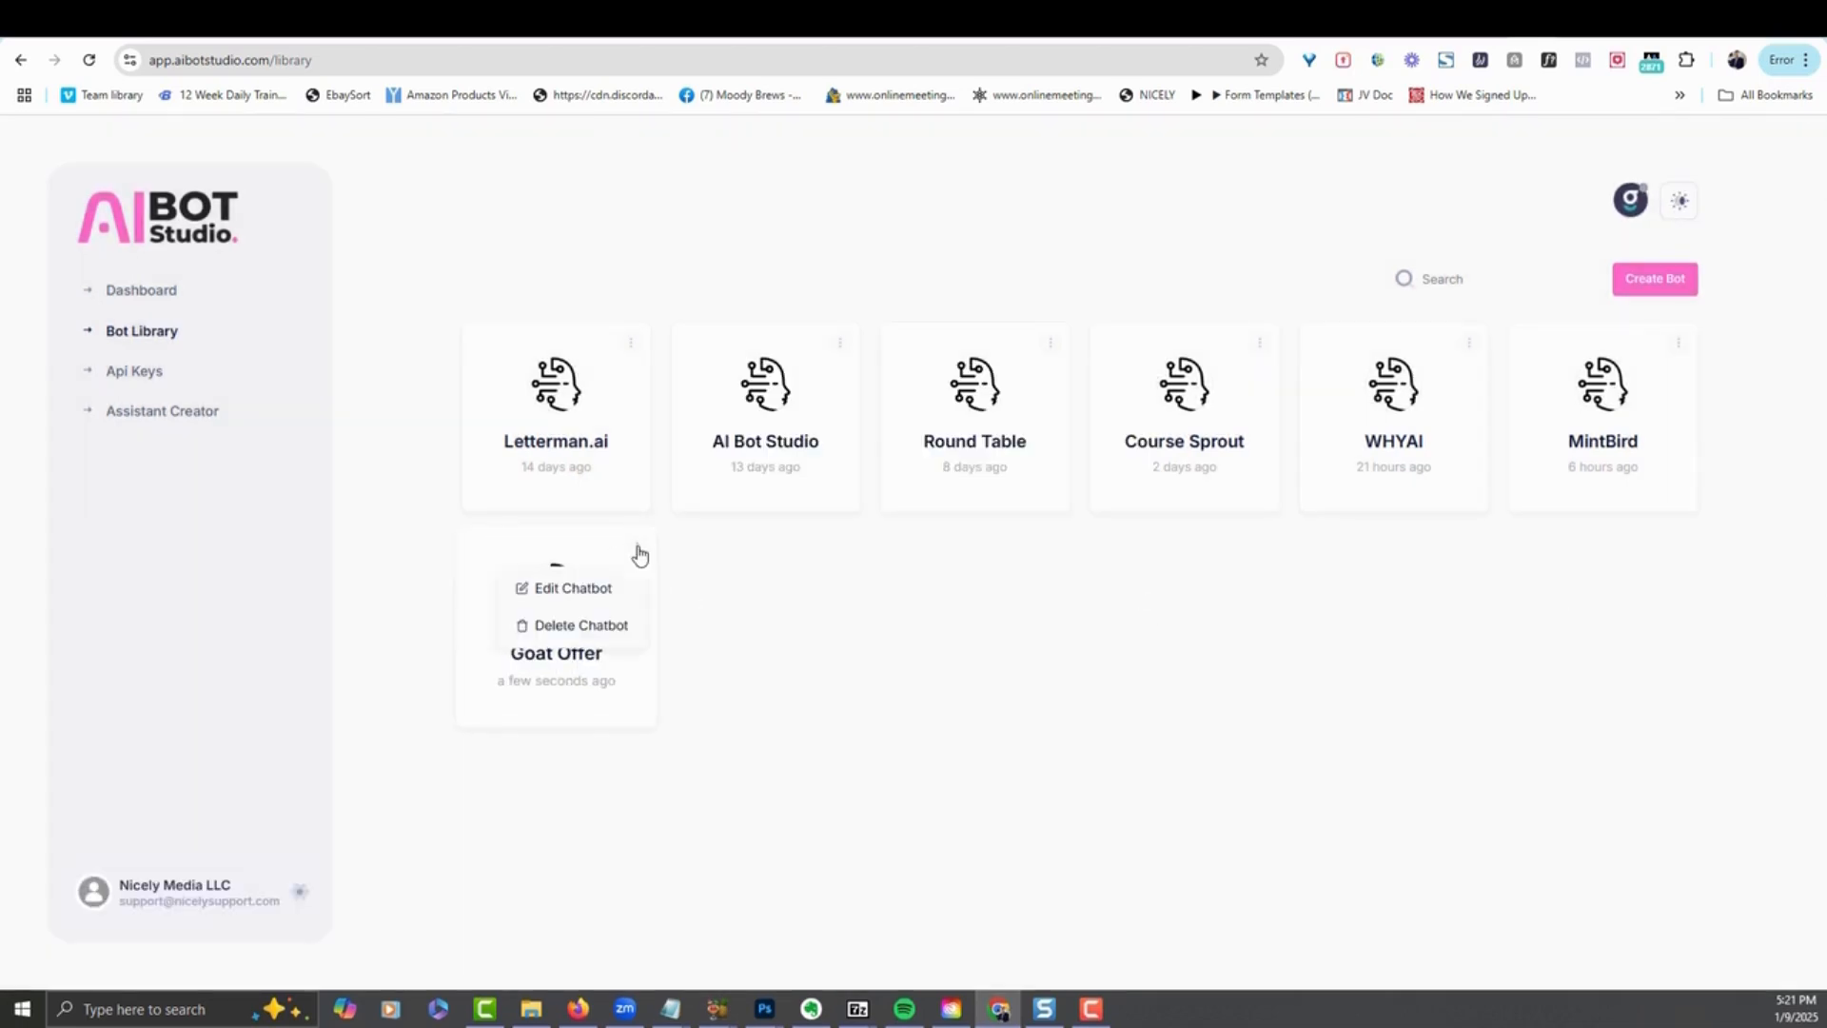
{"action": "left_click", "coordinate": [573, 588]}
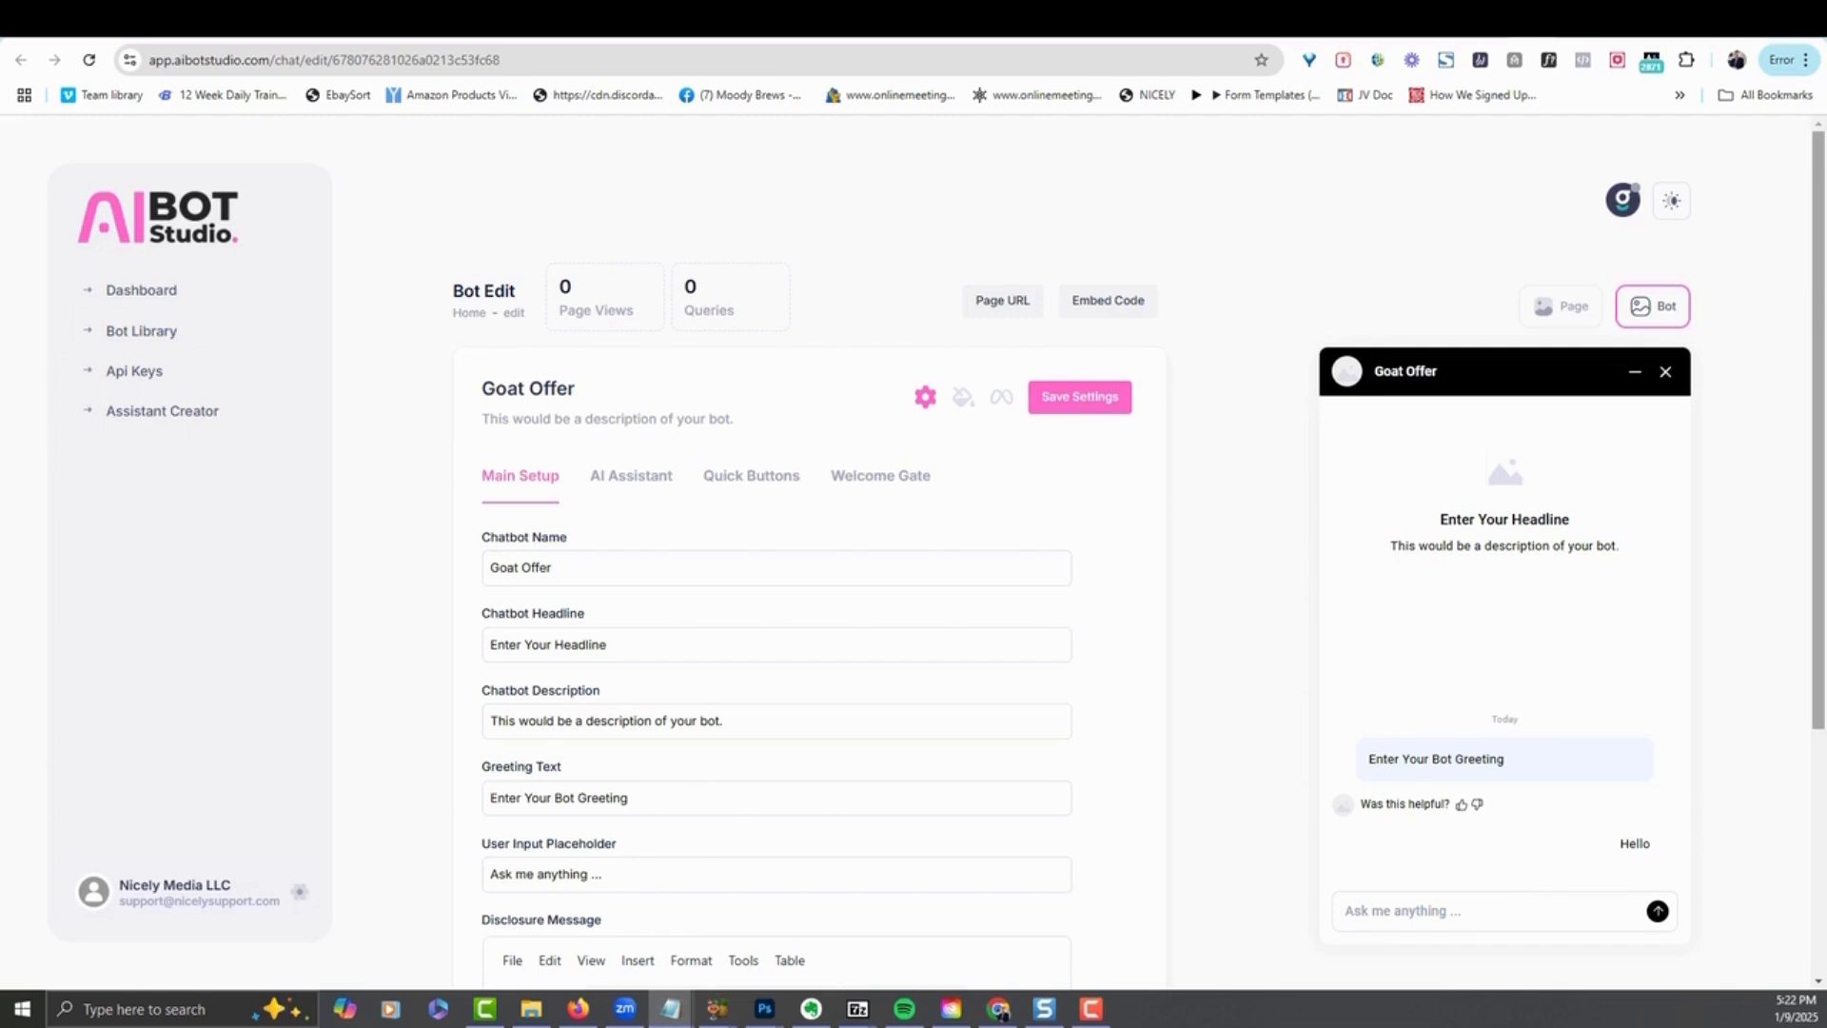
{"action": "triple_click", "coordinate": [676, 655]}
{"action": "type", "text": "The Goat Offer"}
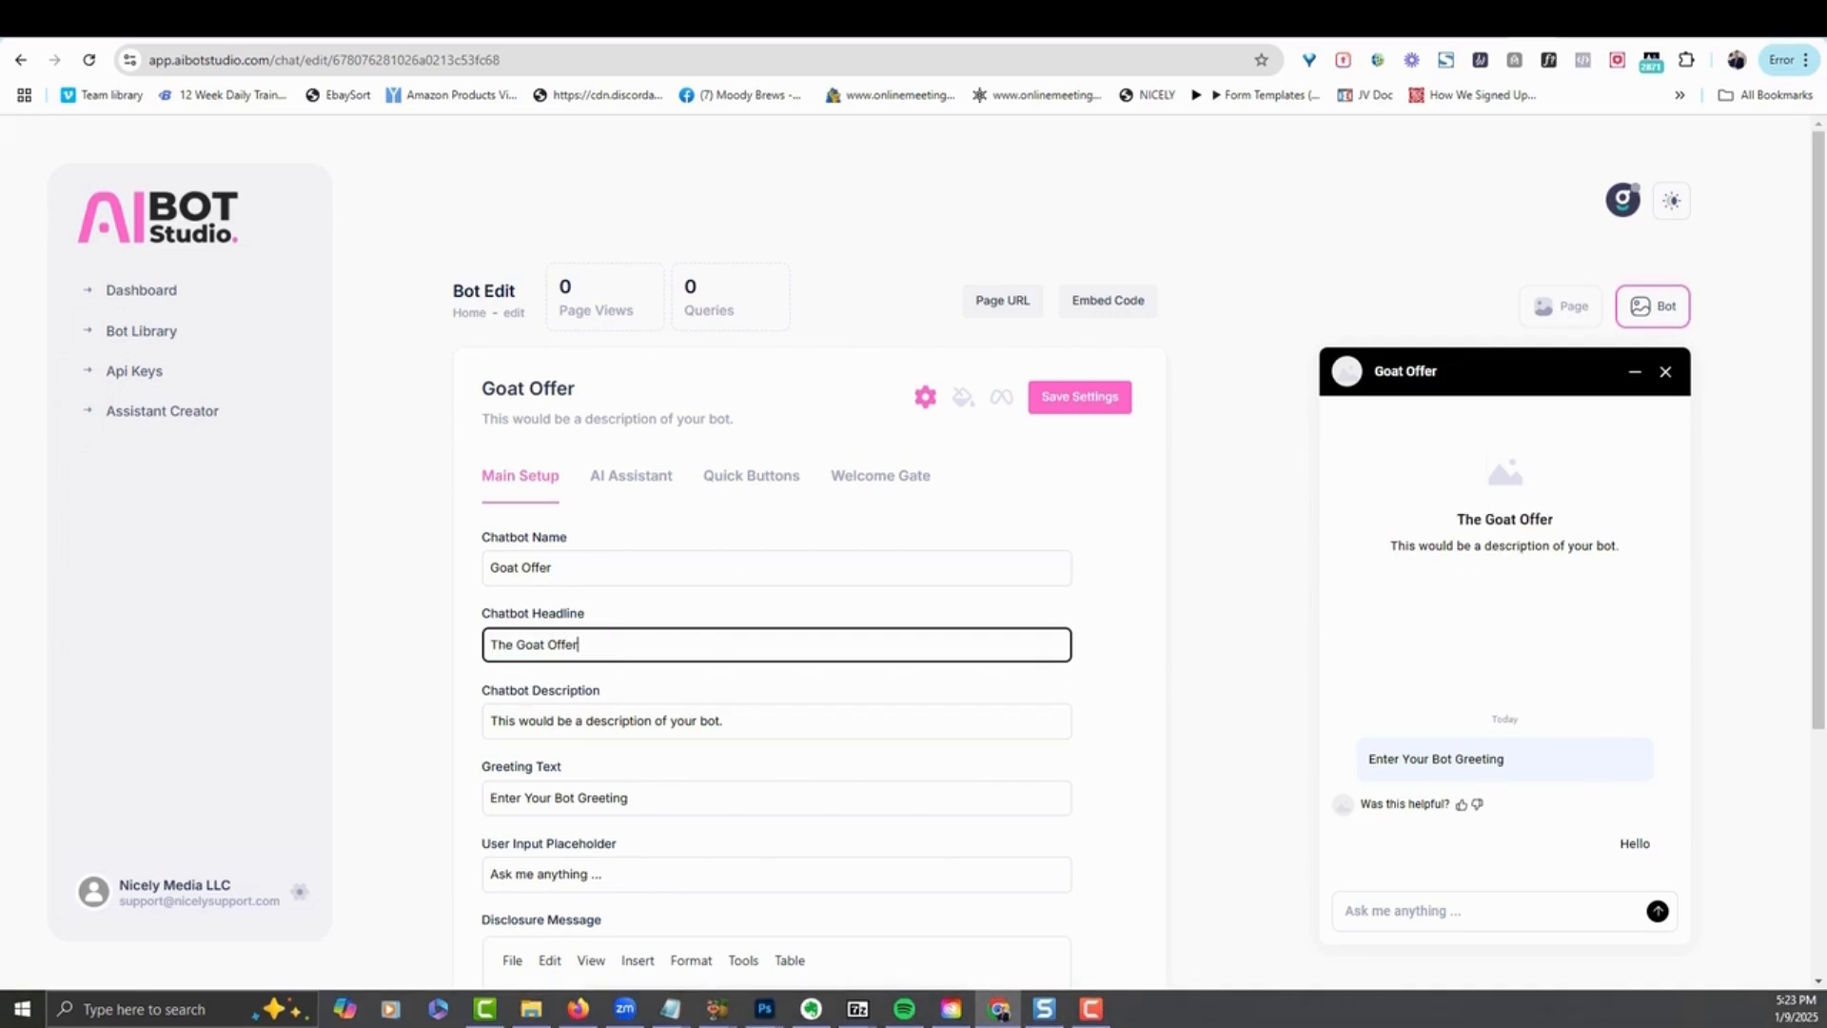
Step: Replace the chatbot description with "Here to help you with the Goat Offer"
{"action": "key", "text": "alt+Tab"}
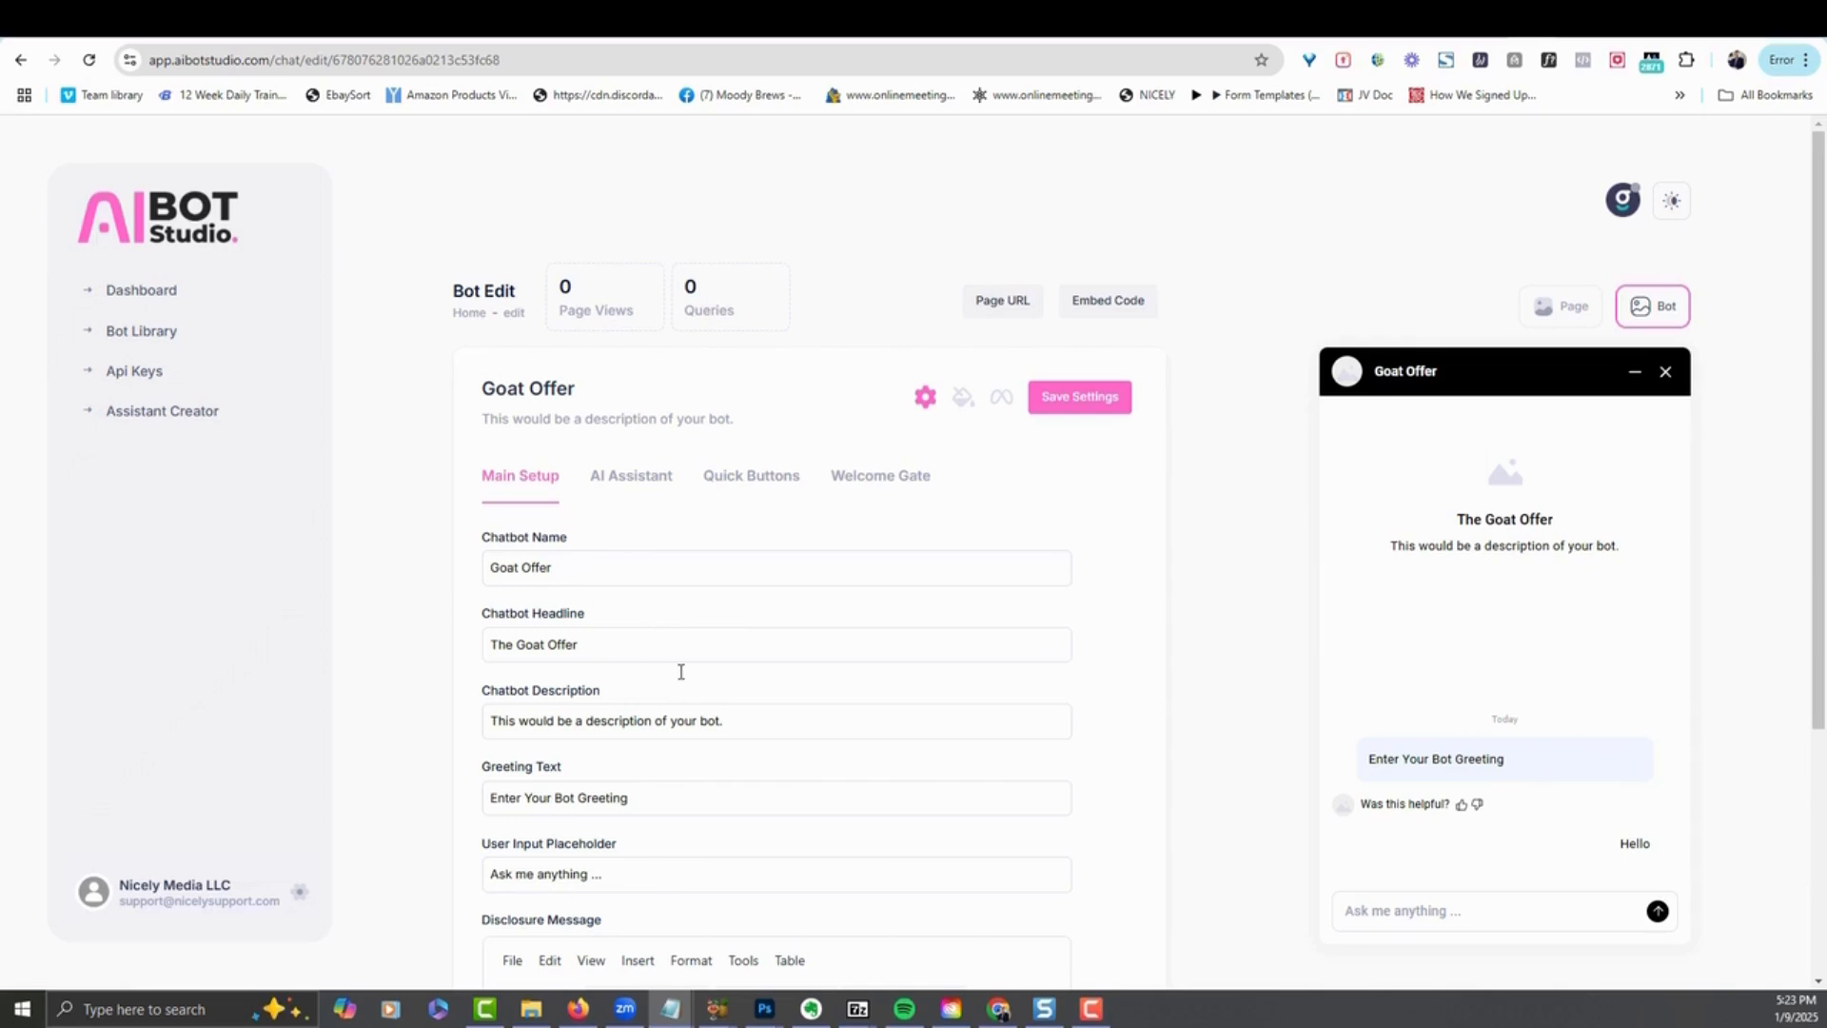
{"action": "left_click_drag", "start_coordinate": [751, 731], "coordinate": [403, 746]}
{"action": "key", "text": "ctrl+v"}
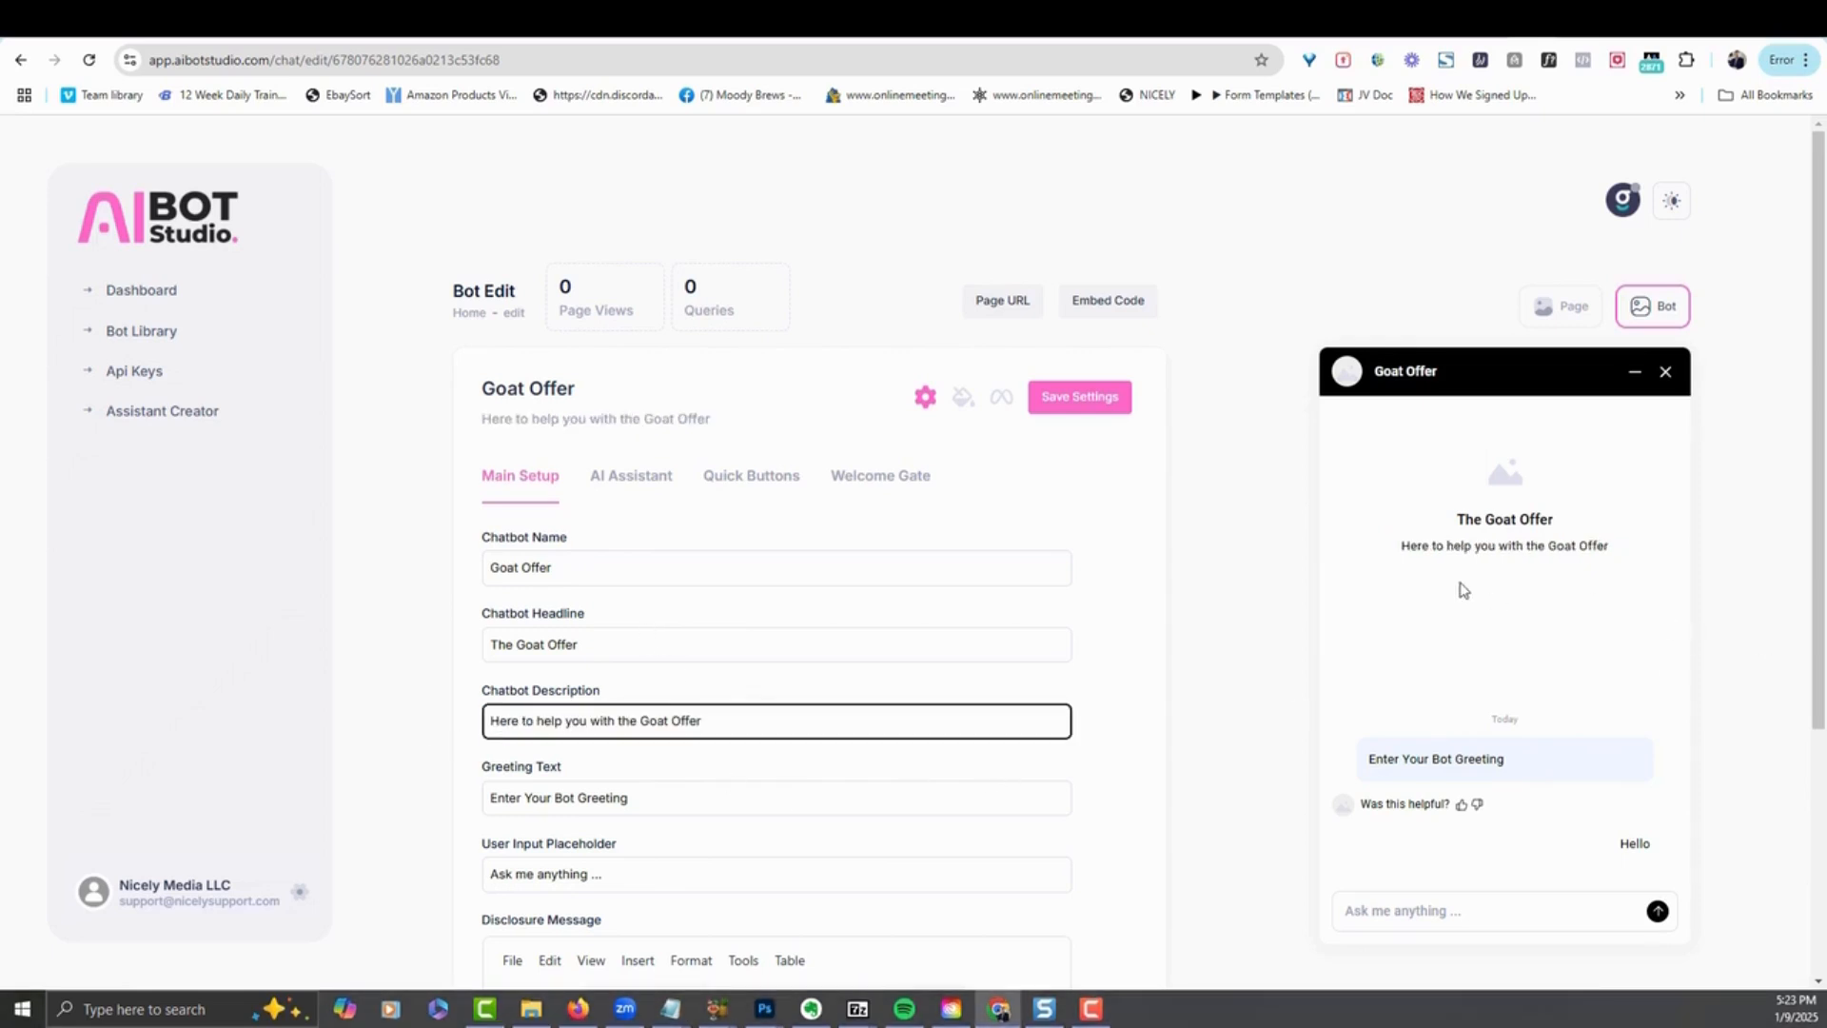
Step: Change the greeting text to "Welcome to the Goat Offer" and save the bot's settings
{"action": "key", "text": "alt+Tab"}
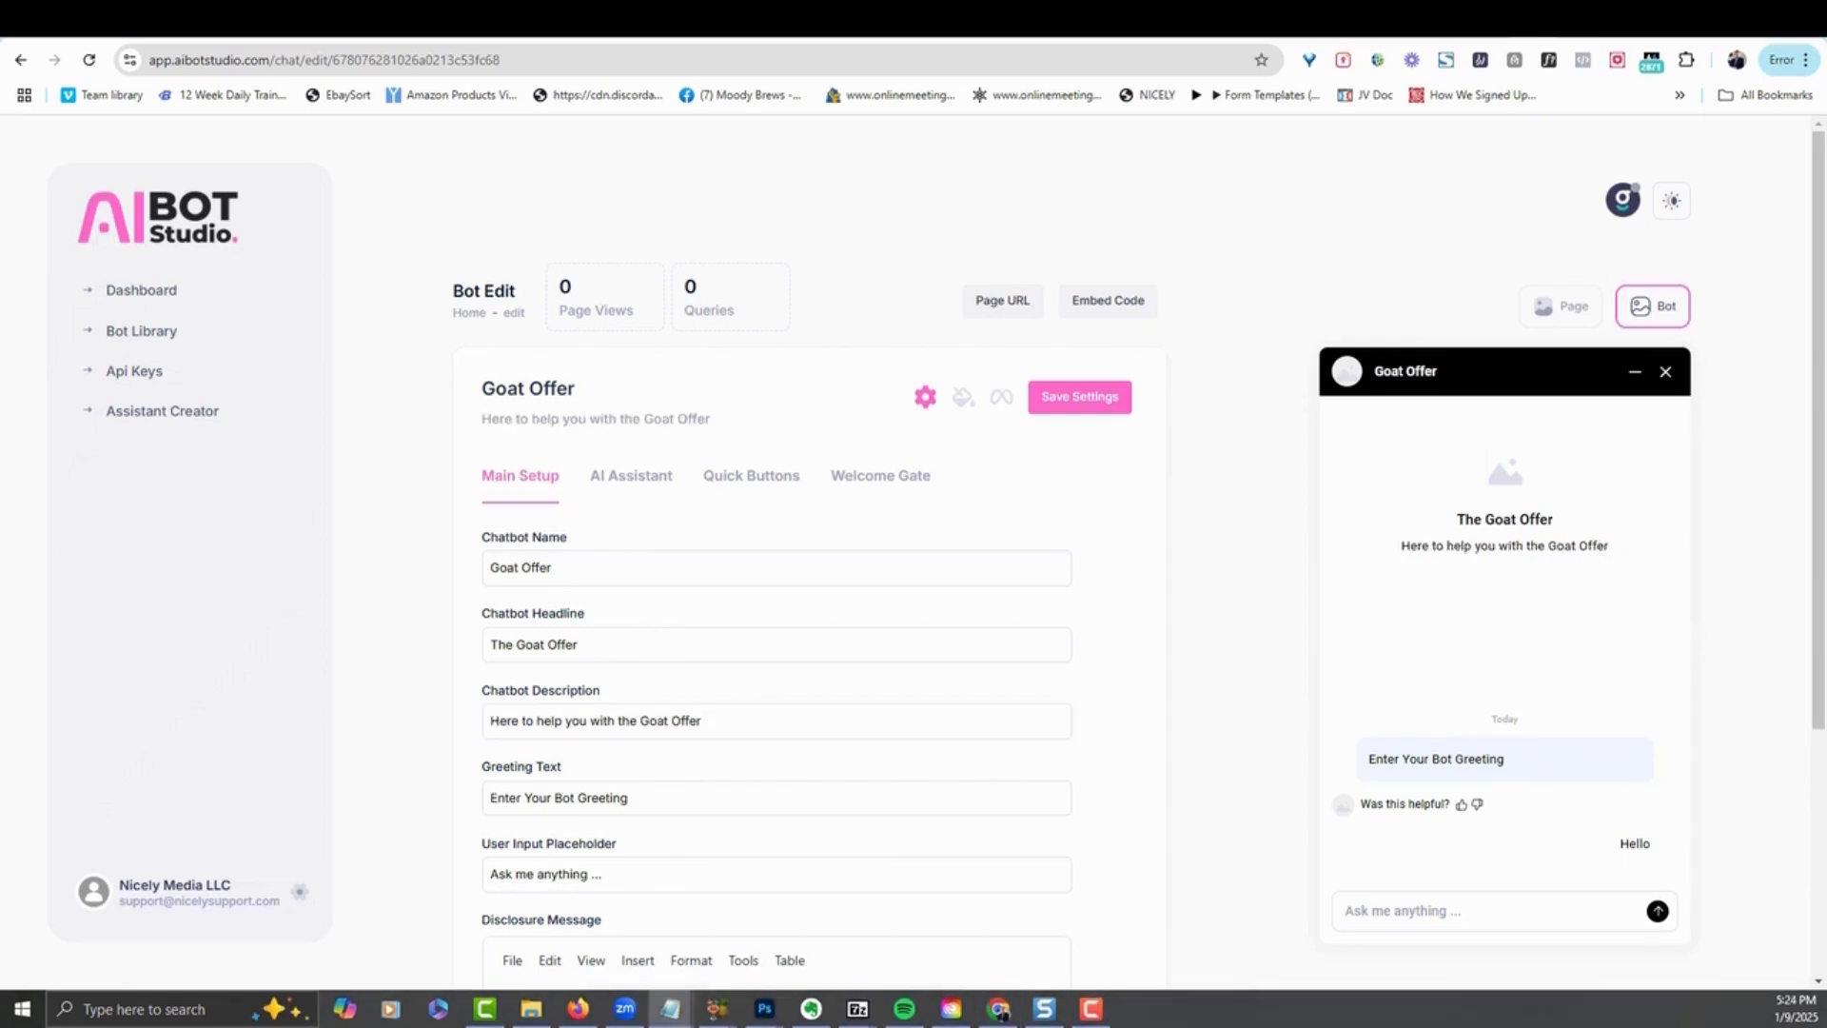
{"action": "left_click_drag", "start_coordinate": [737, 795], "coordinate": [453, 819]}
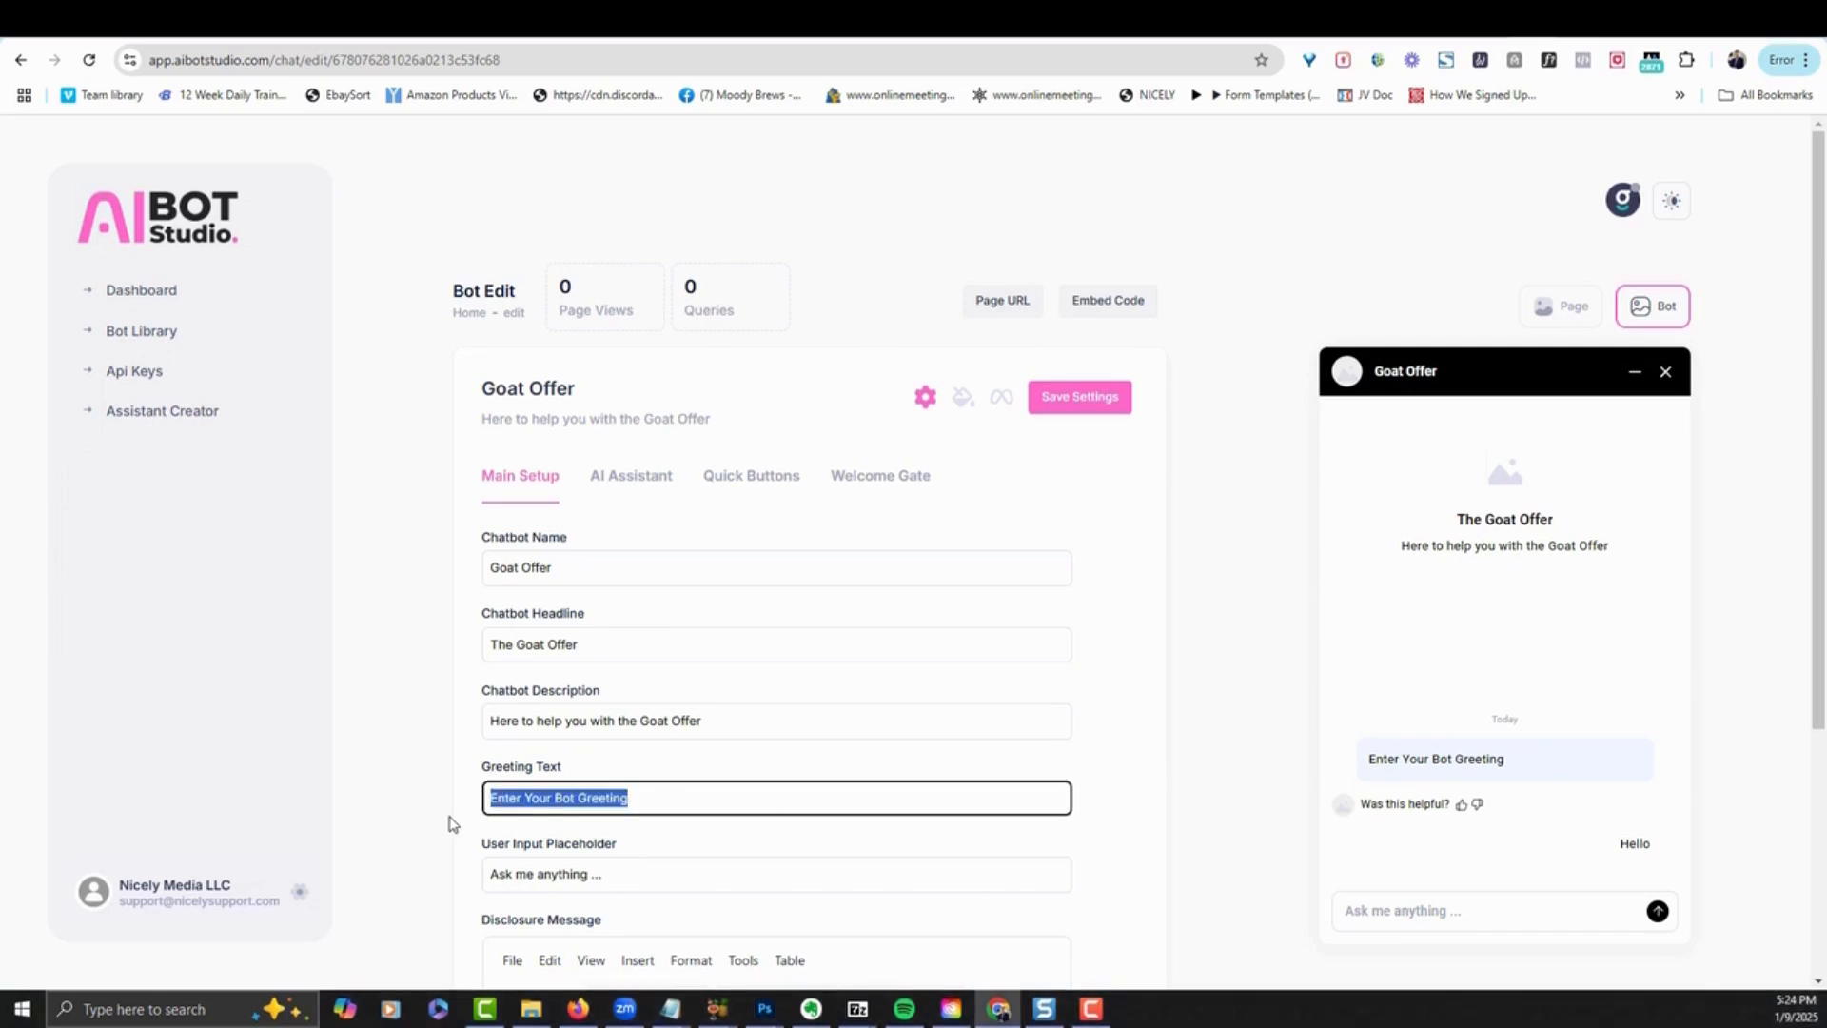
{"action": "key", "text": "ctrl+v"}
{"action": "left_click_drag", "start_coordinate": [1819, 539], "coordinate": [1818, 666]}
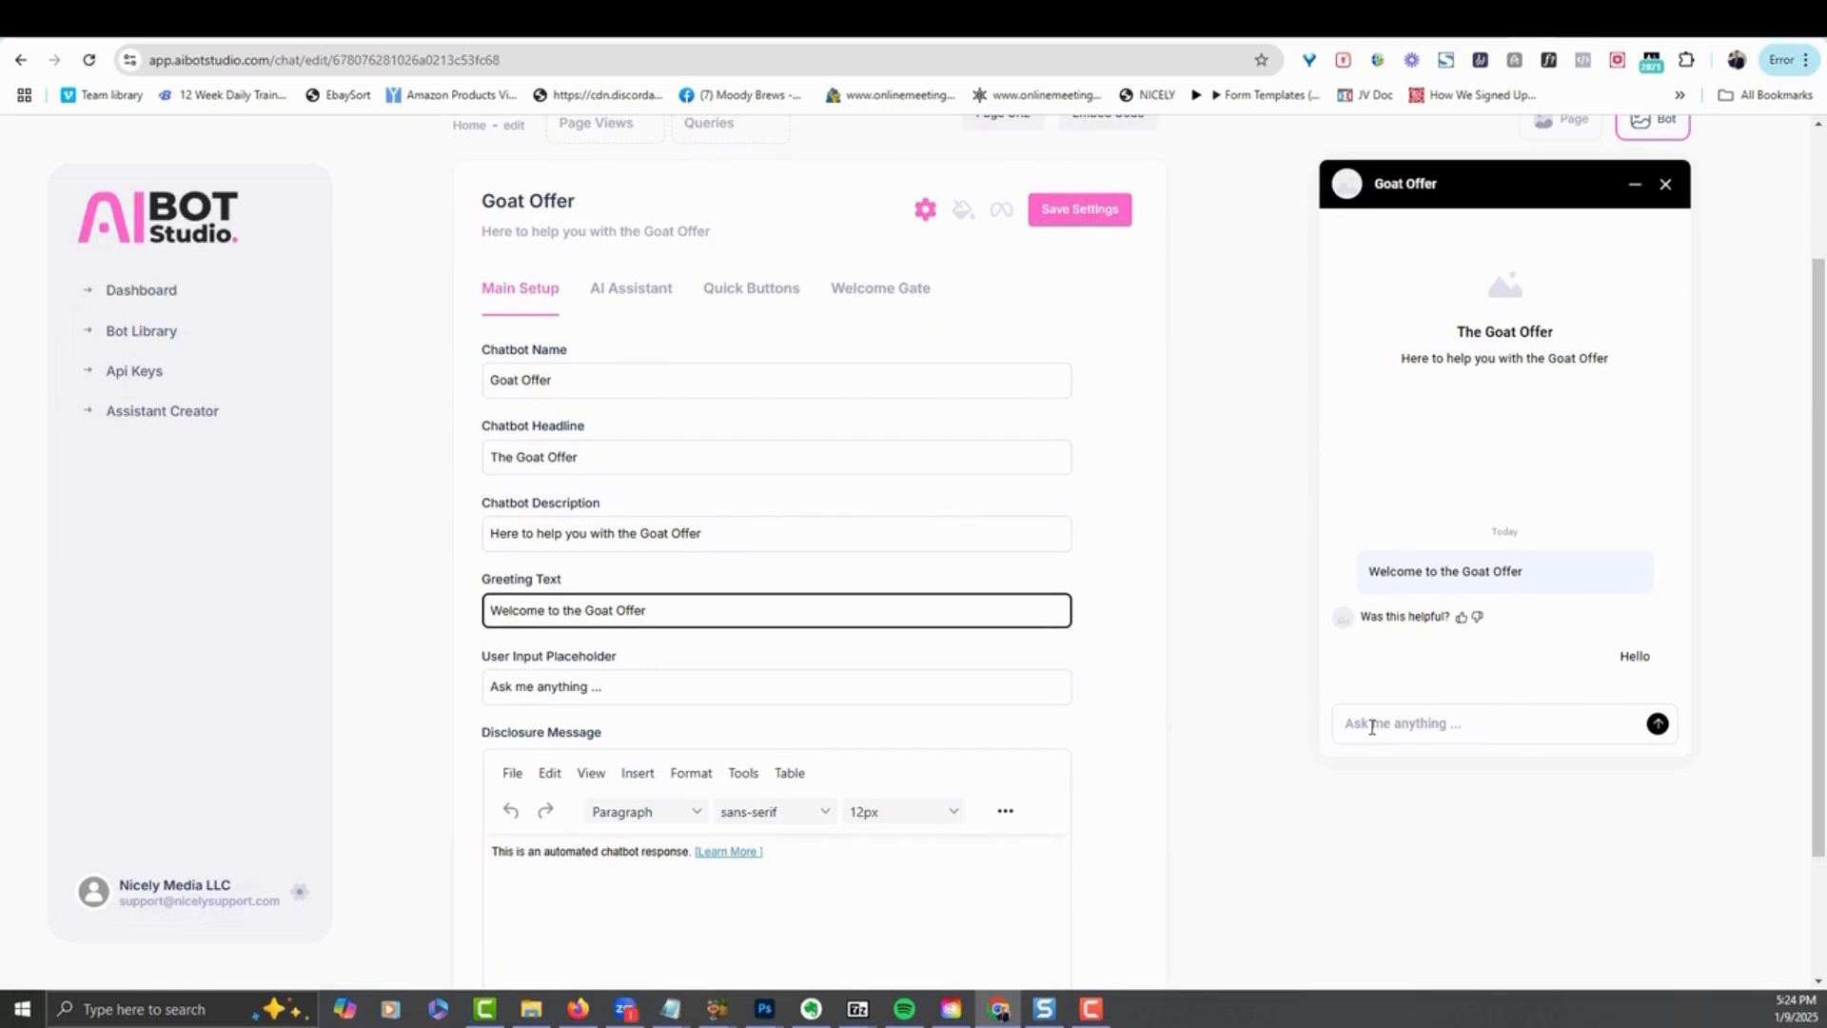
{"action": "left_click", "coordinate": [1091, 221]}
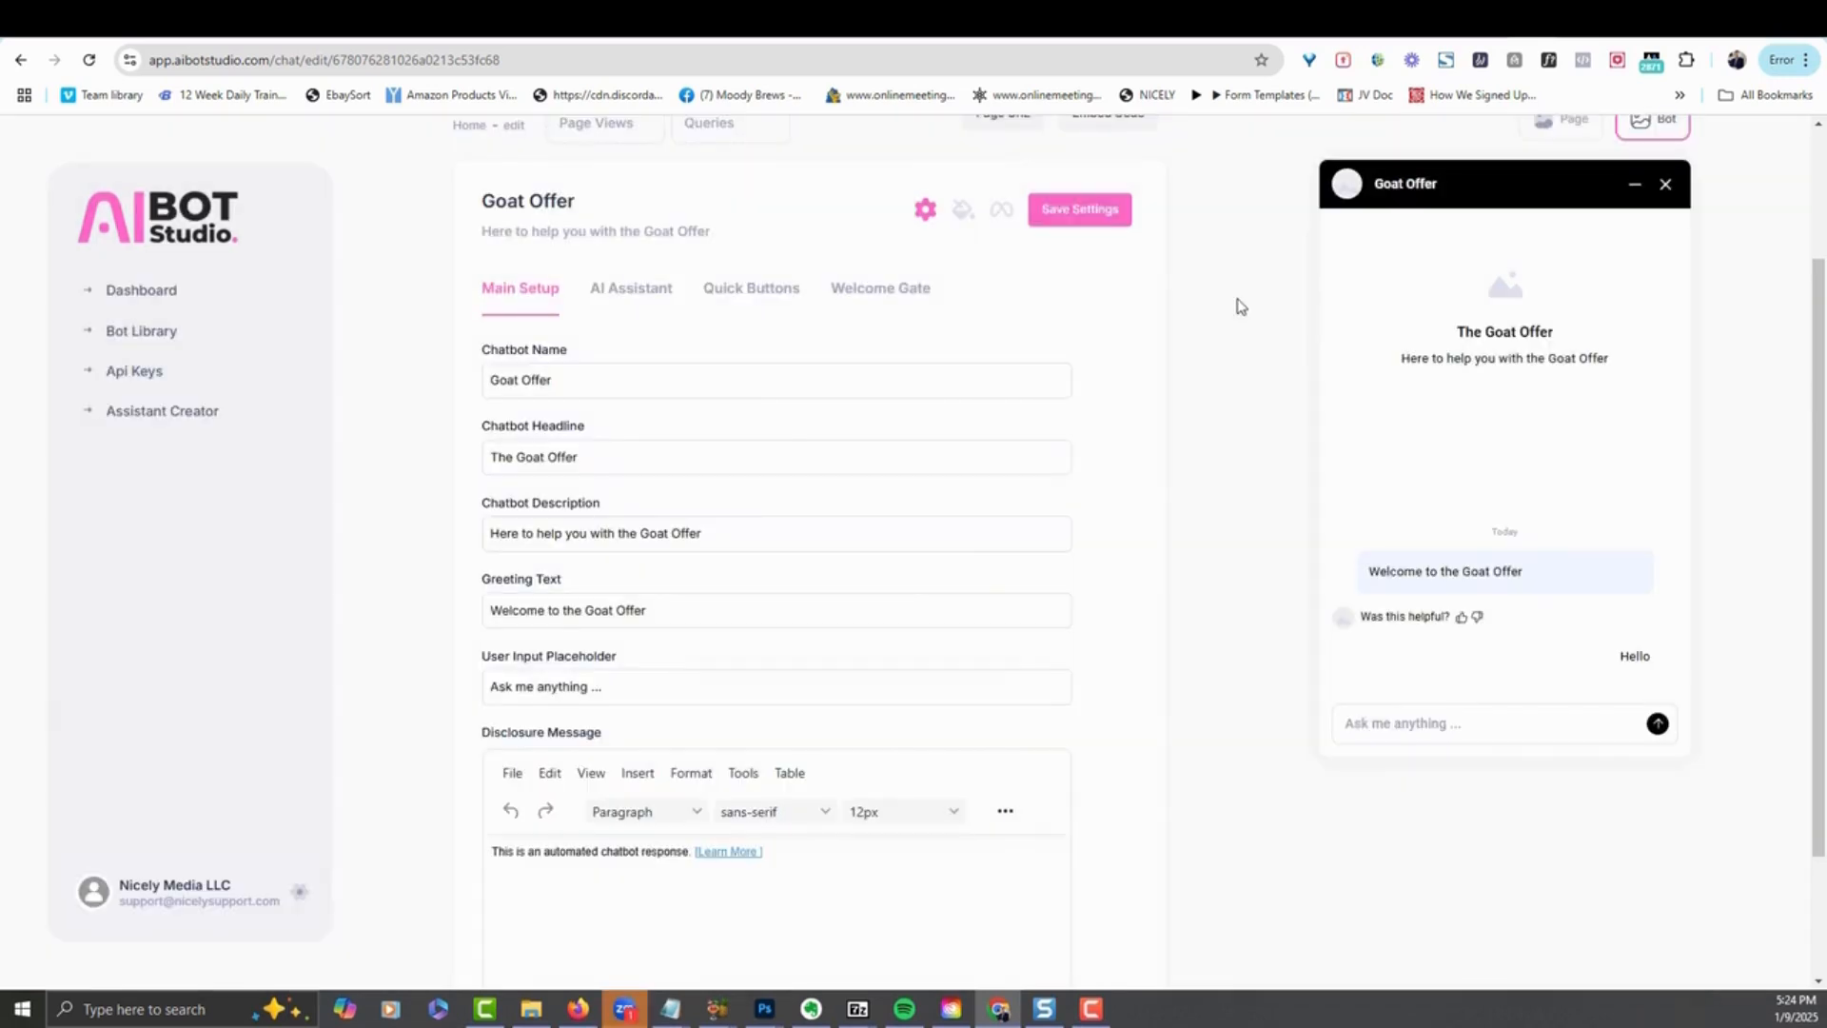
Step: Set the AI assistant's OpenAI account to My Api Key and review the existing GPT assistants on offer
{"action": "left_click_drag", "start_coordinate": [1818, 376], "coordinate": [1800, 259]}
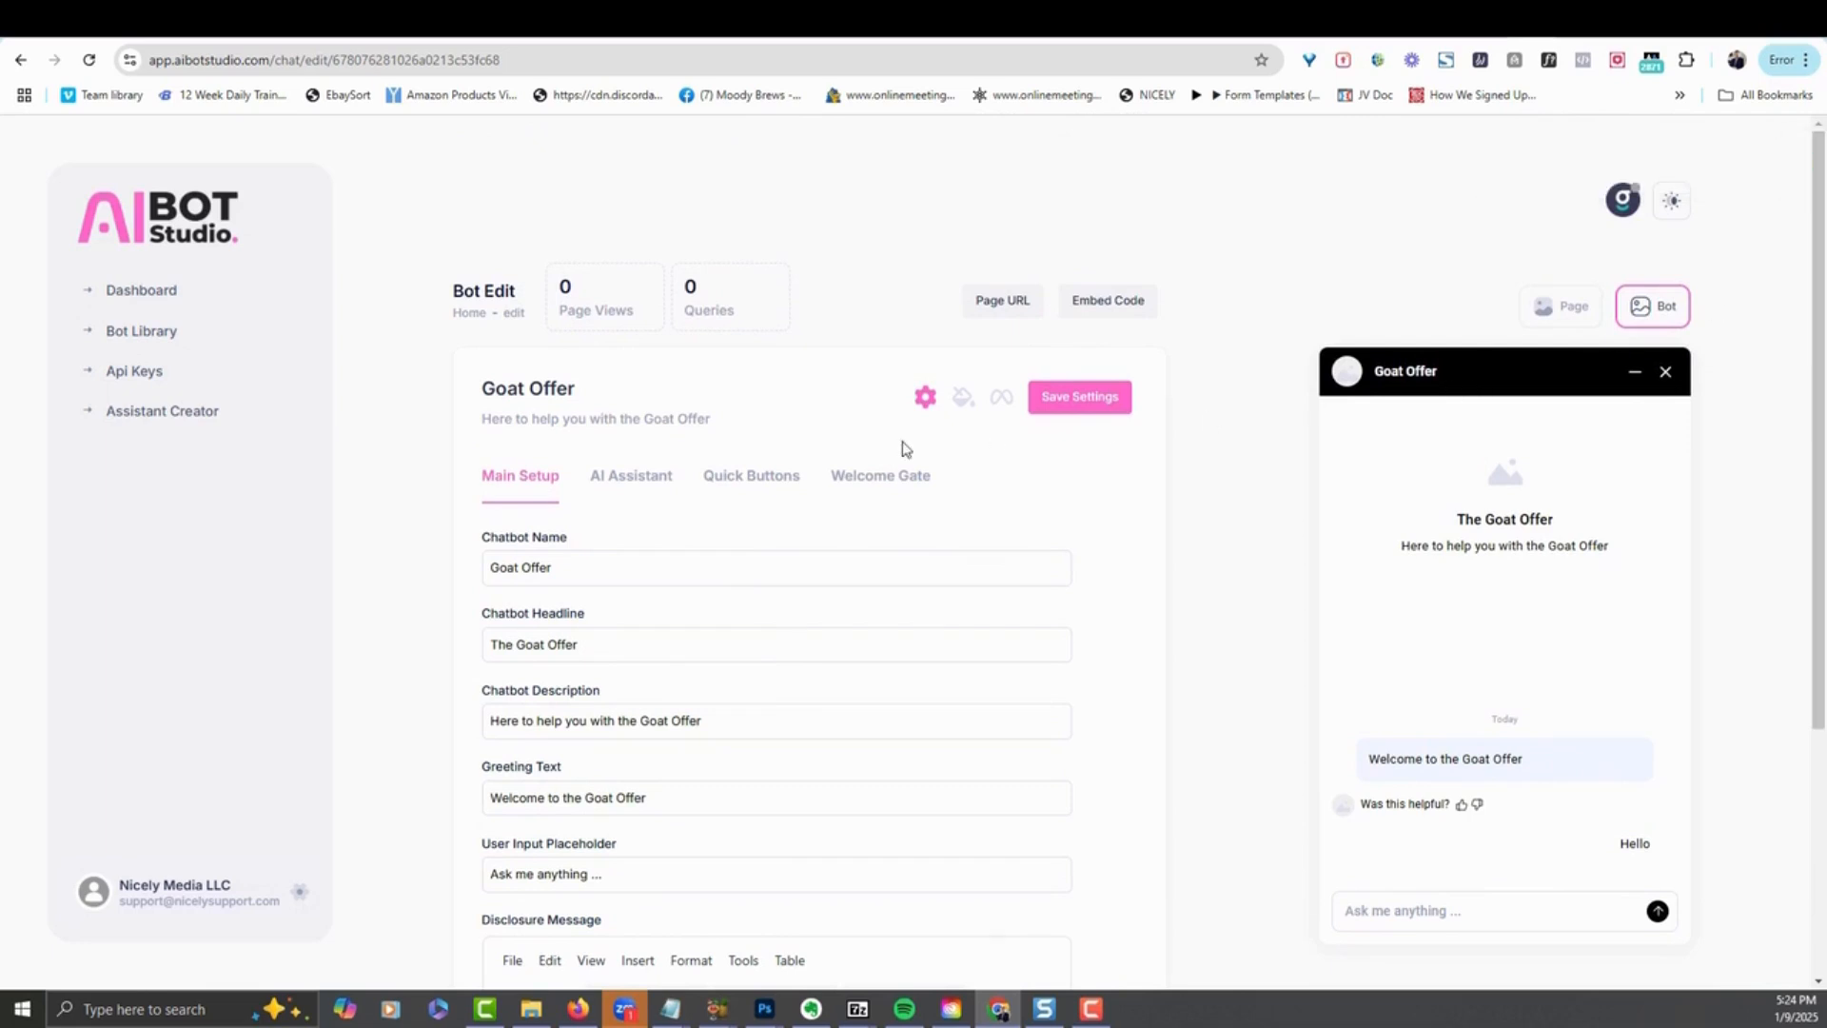
{"action": "left_click", "coordinate": [637, 483]}
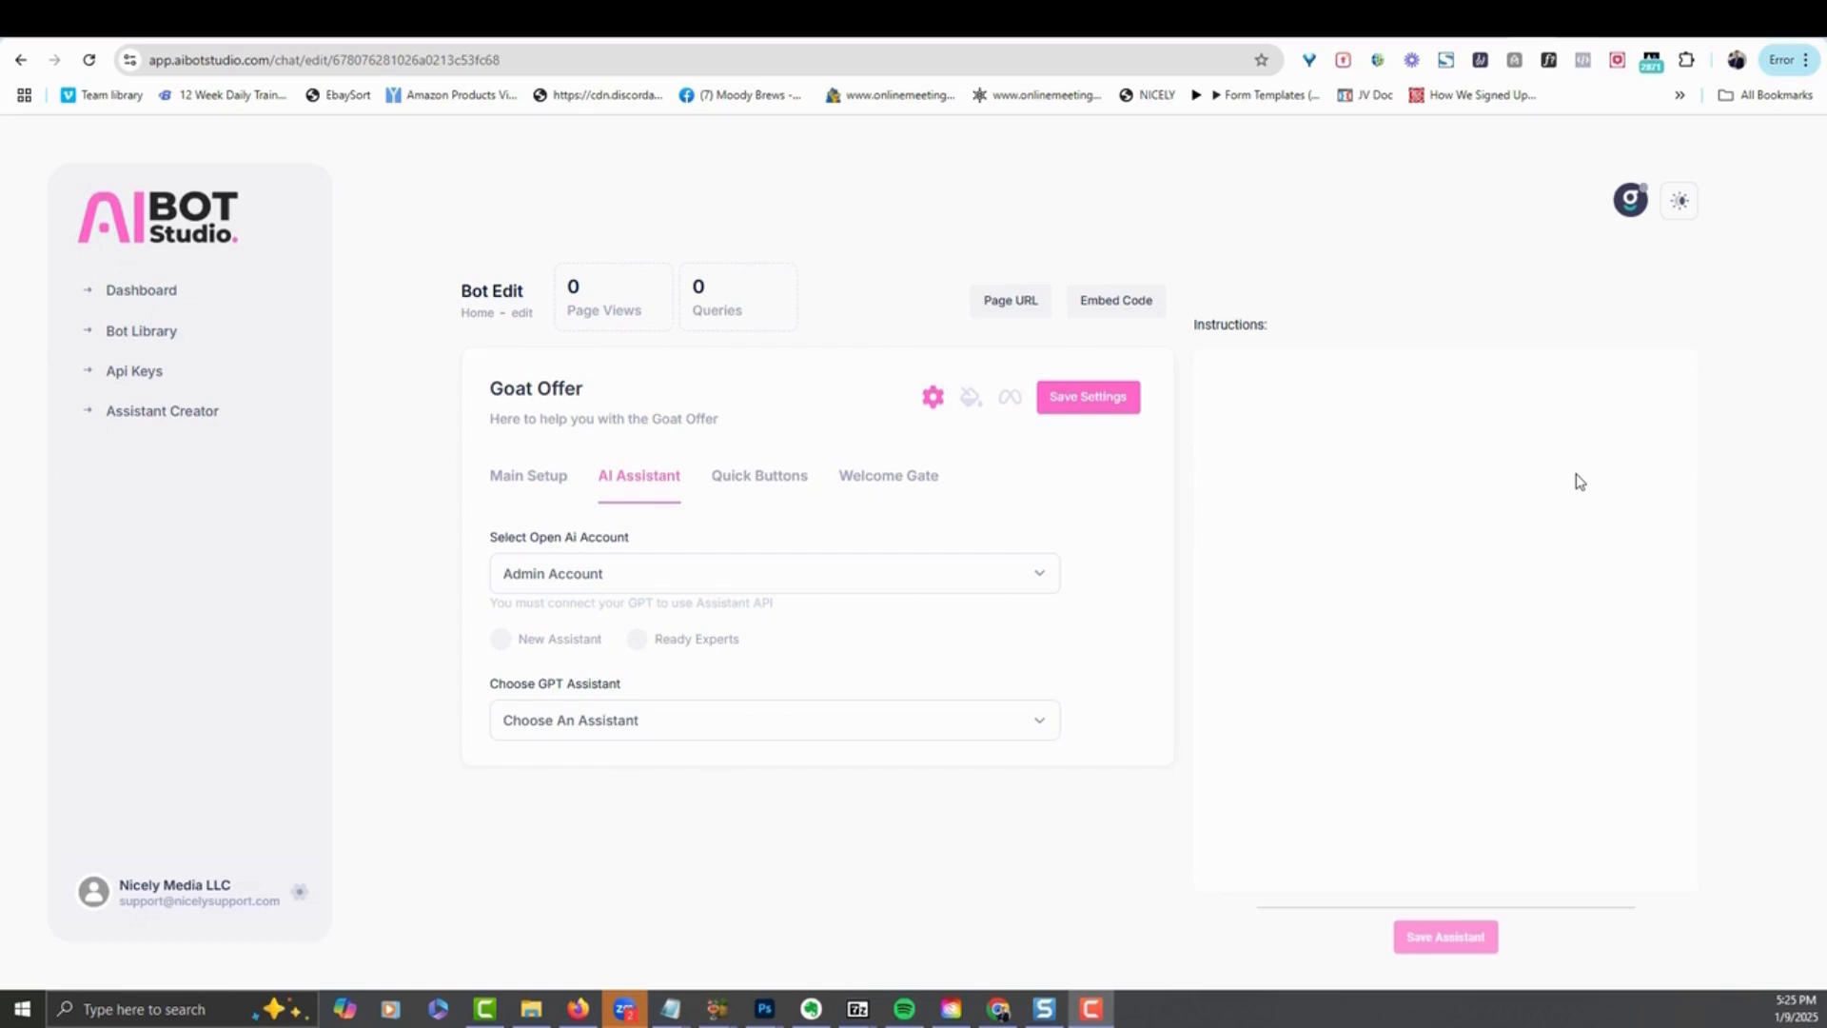
{"action": "left_click", "coordinate": [906, 583]}
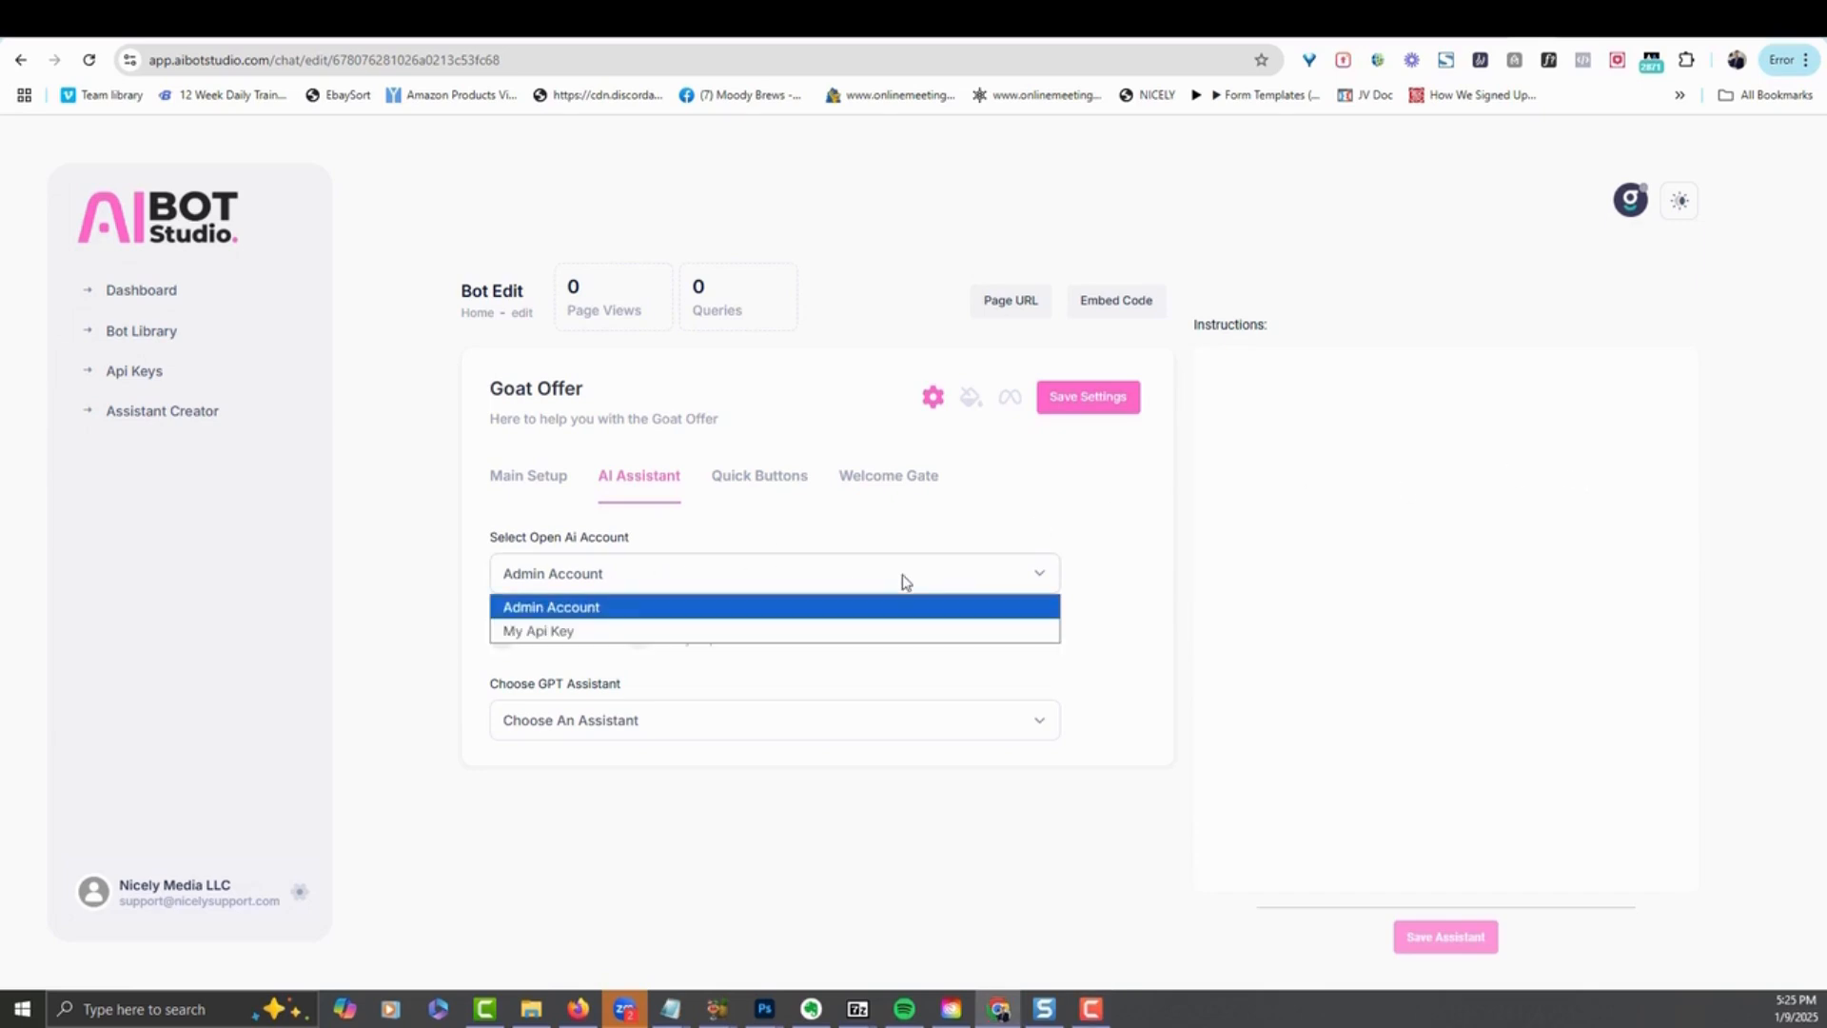
{"action": "left_click", "coordinate": [872, 633]}
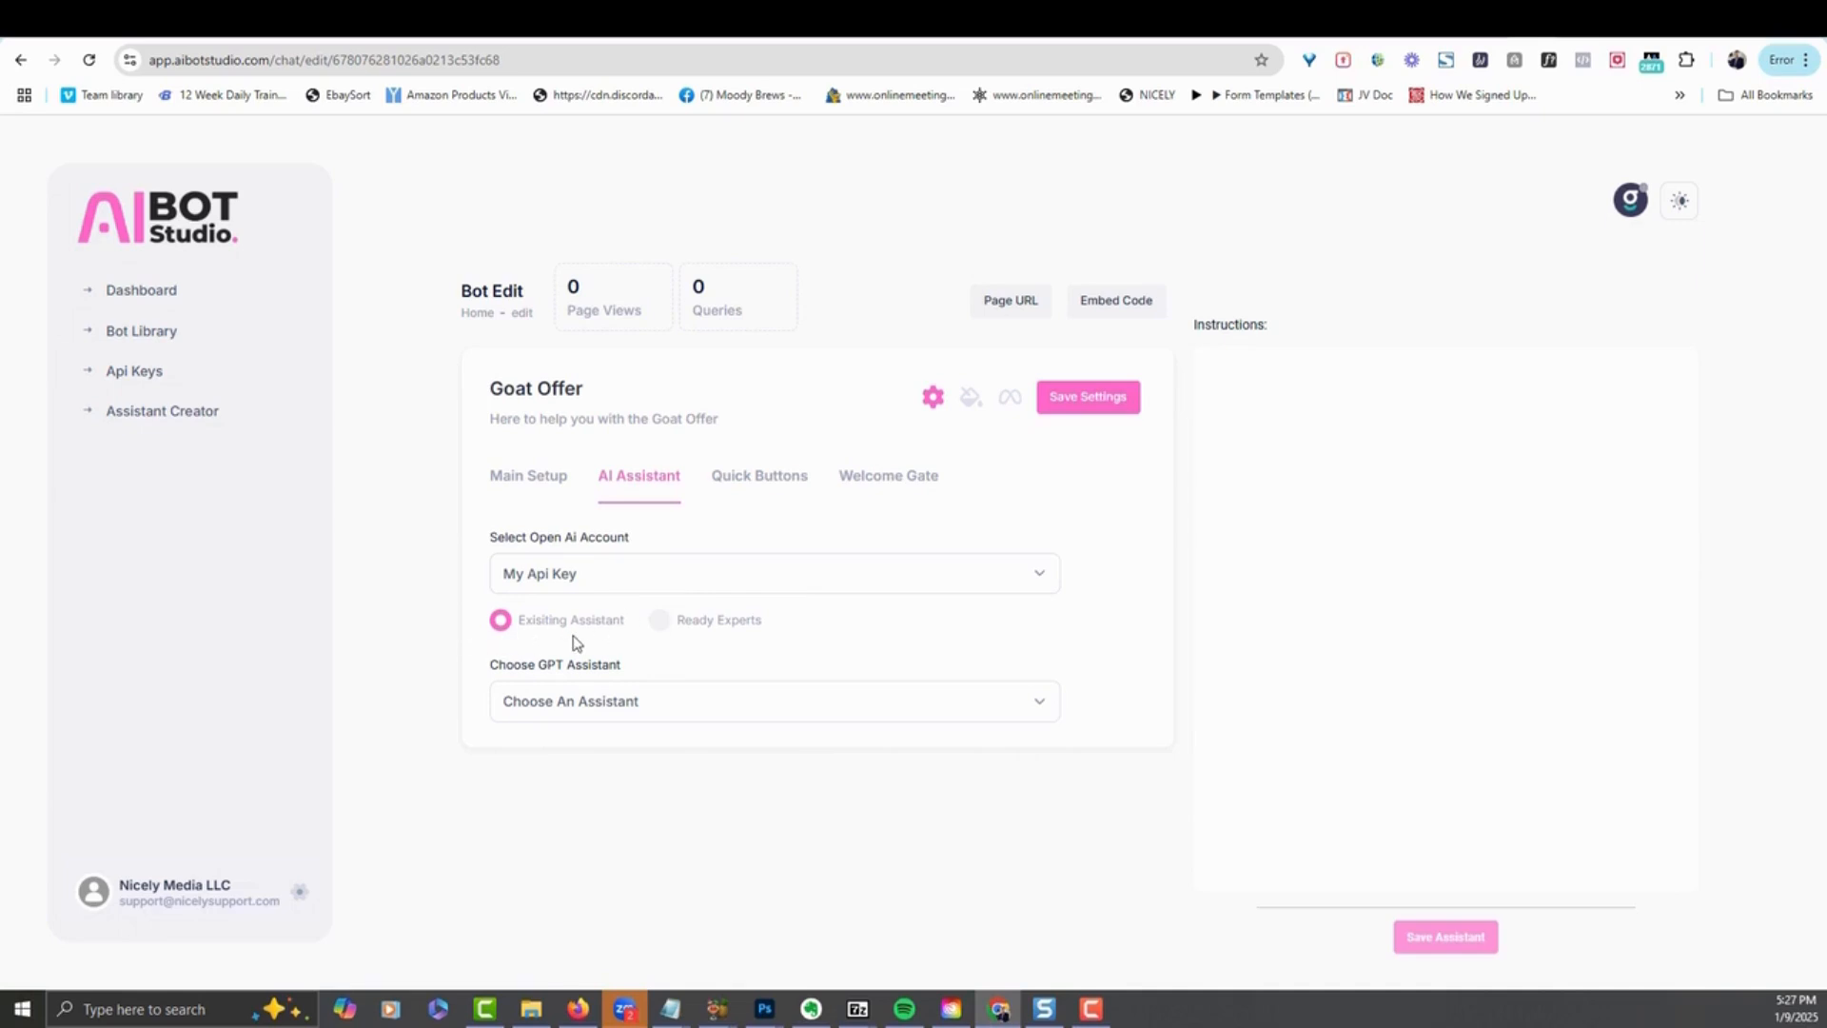
{"action": "left_click", "coordinate": [641, 702]}
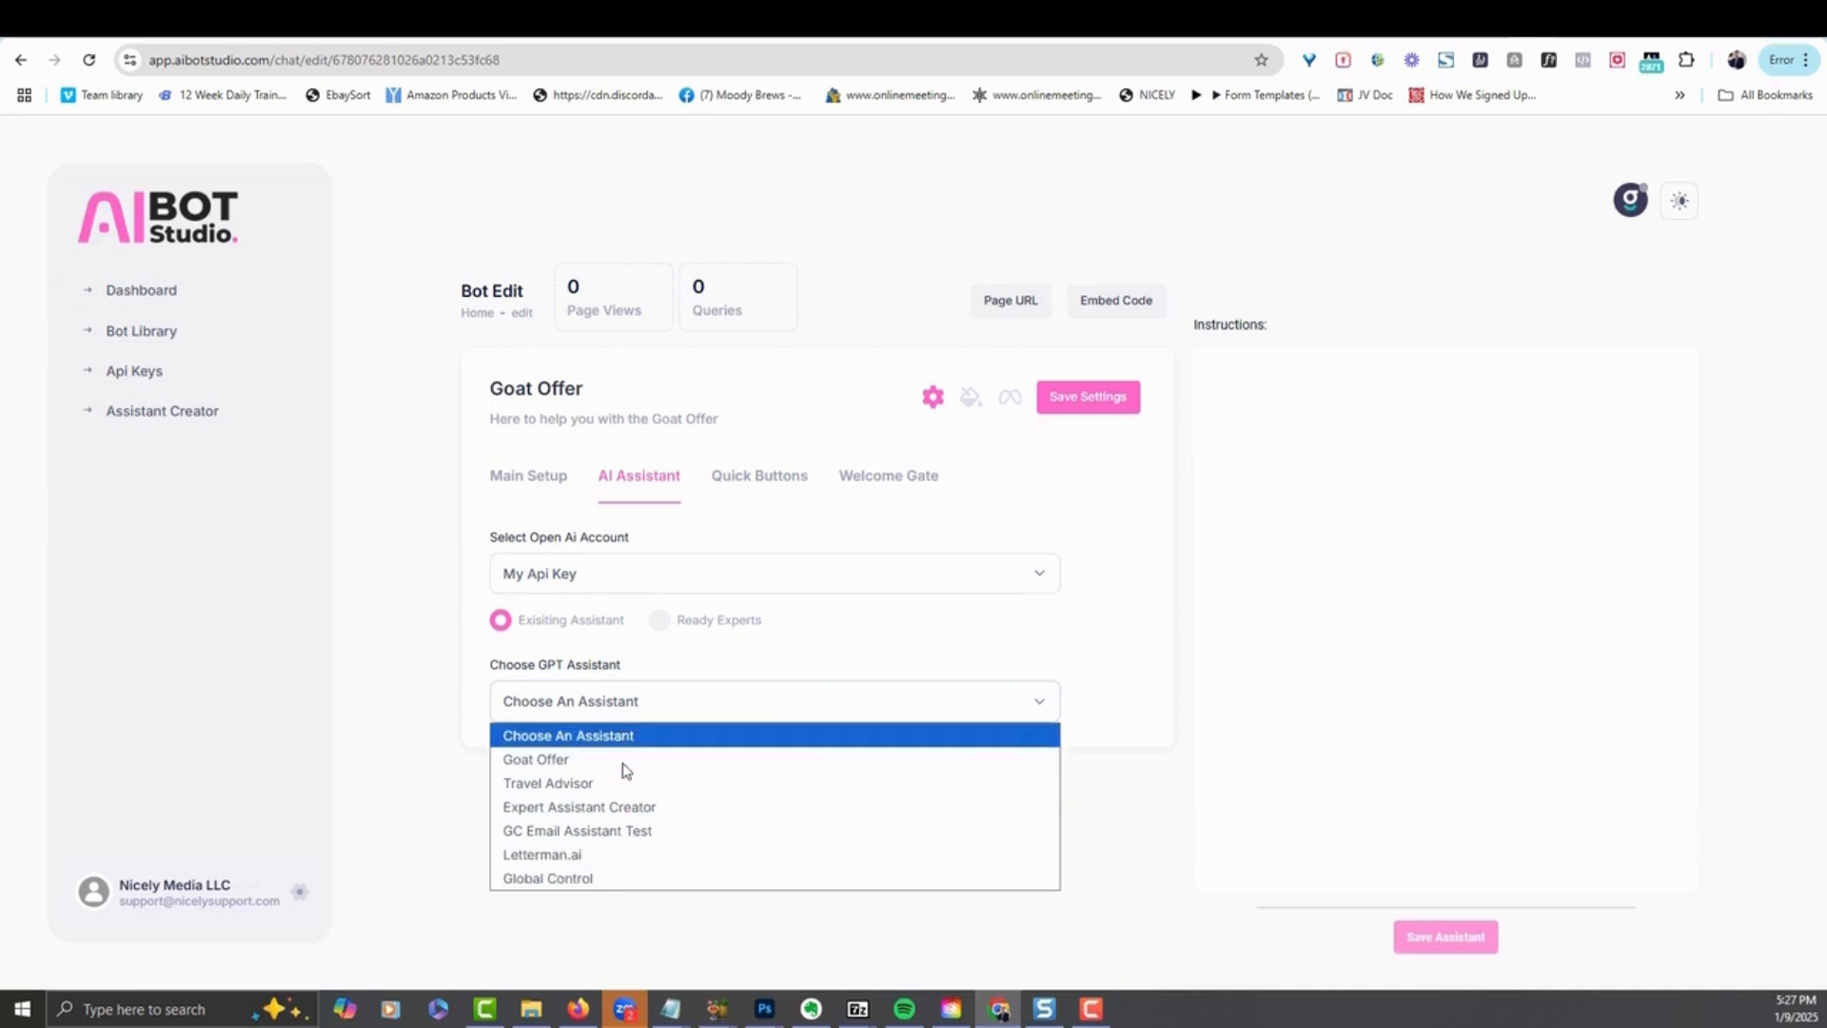
{"action": "left_click", "coordinate": [407, 818]}
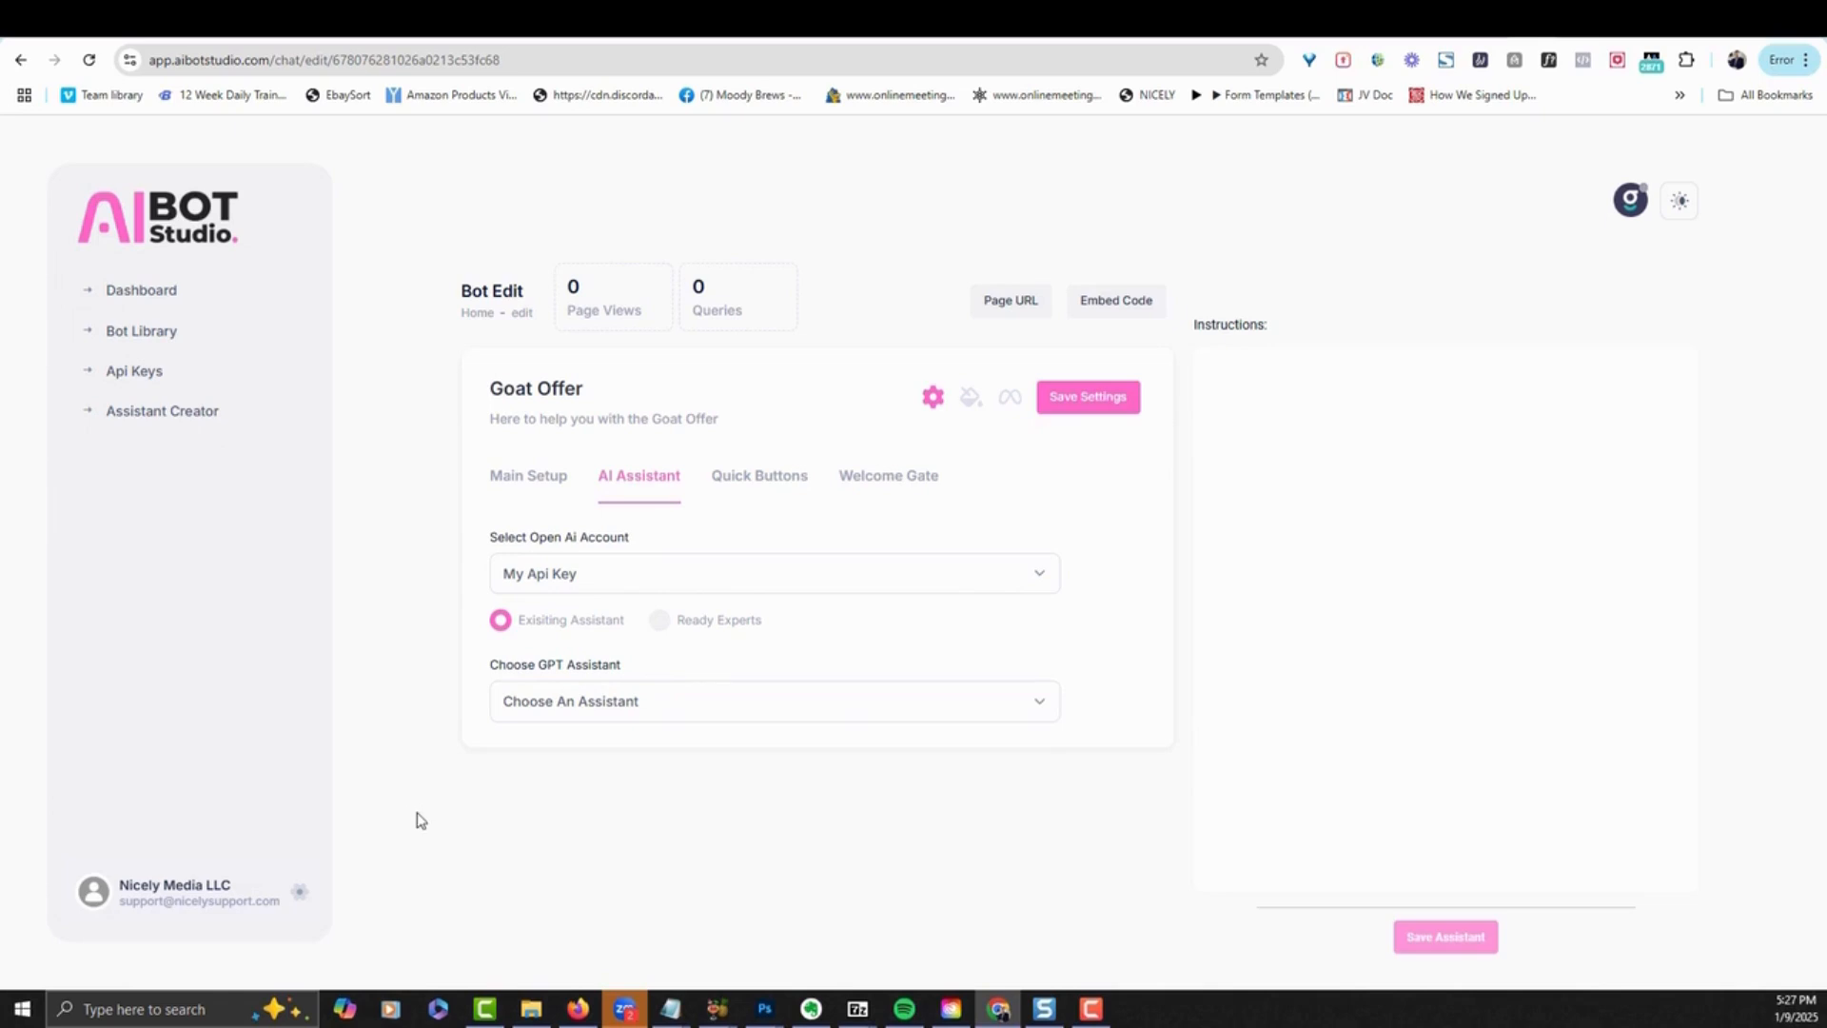
Step: Switch the assistant source to Ready Experts and review the available GPT models
{"action": "left_click", "coordinate": [666, 626]}
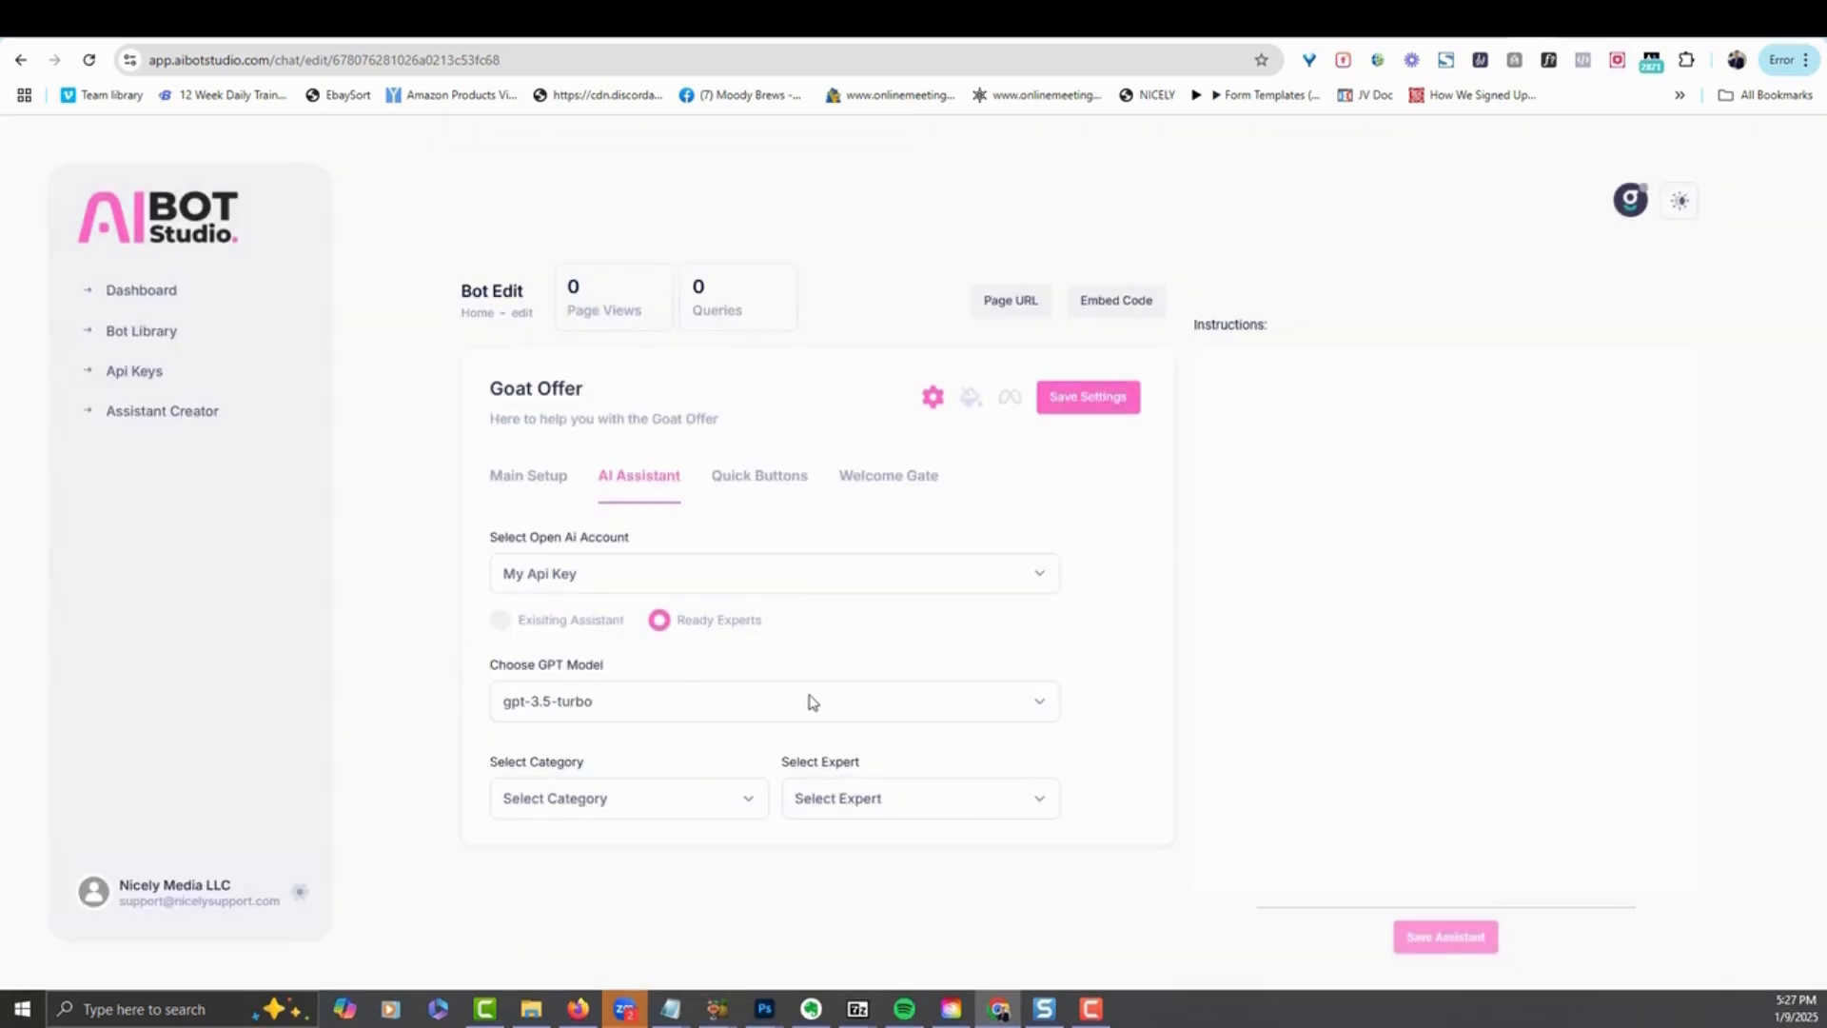
{"action": "left_click", "coordinate": [637, 704]}
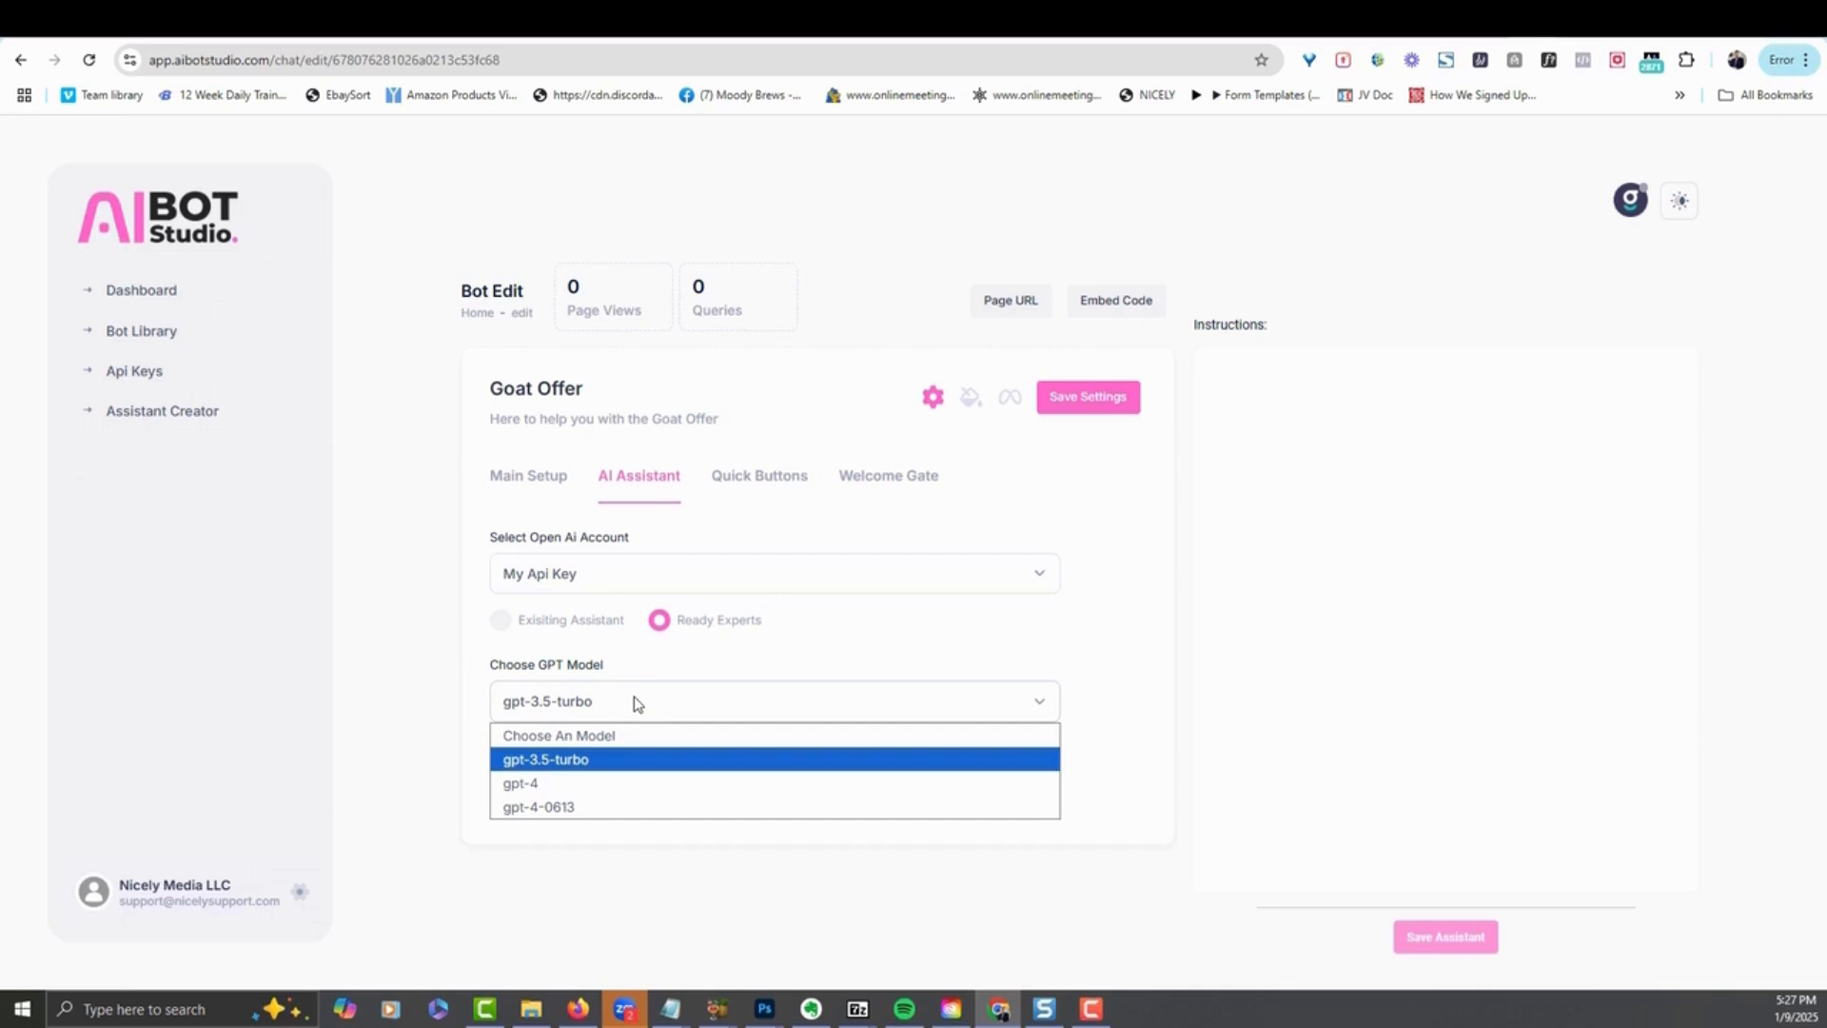
{"action": "left_click", "coordinate": [453, 700]}
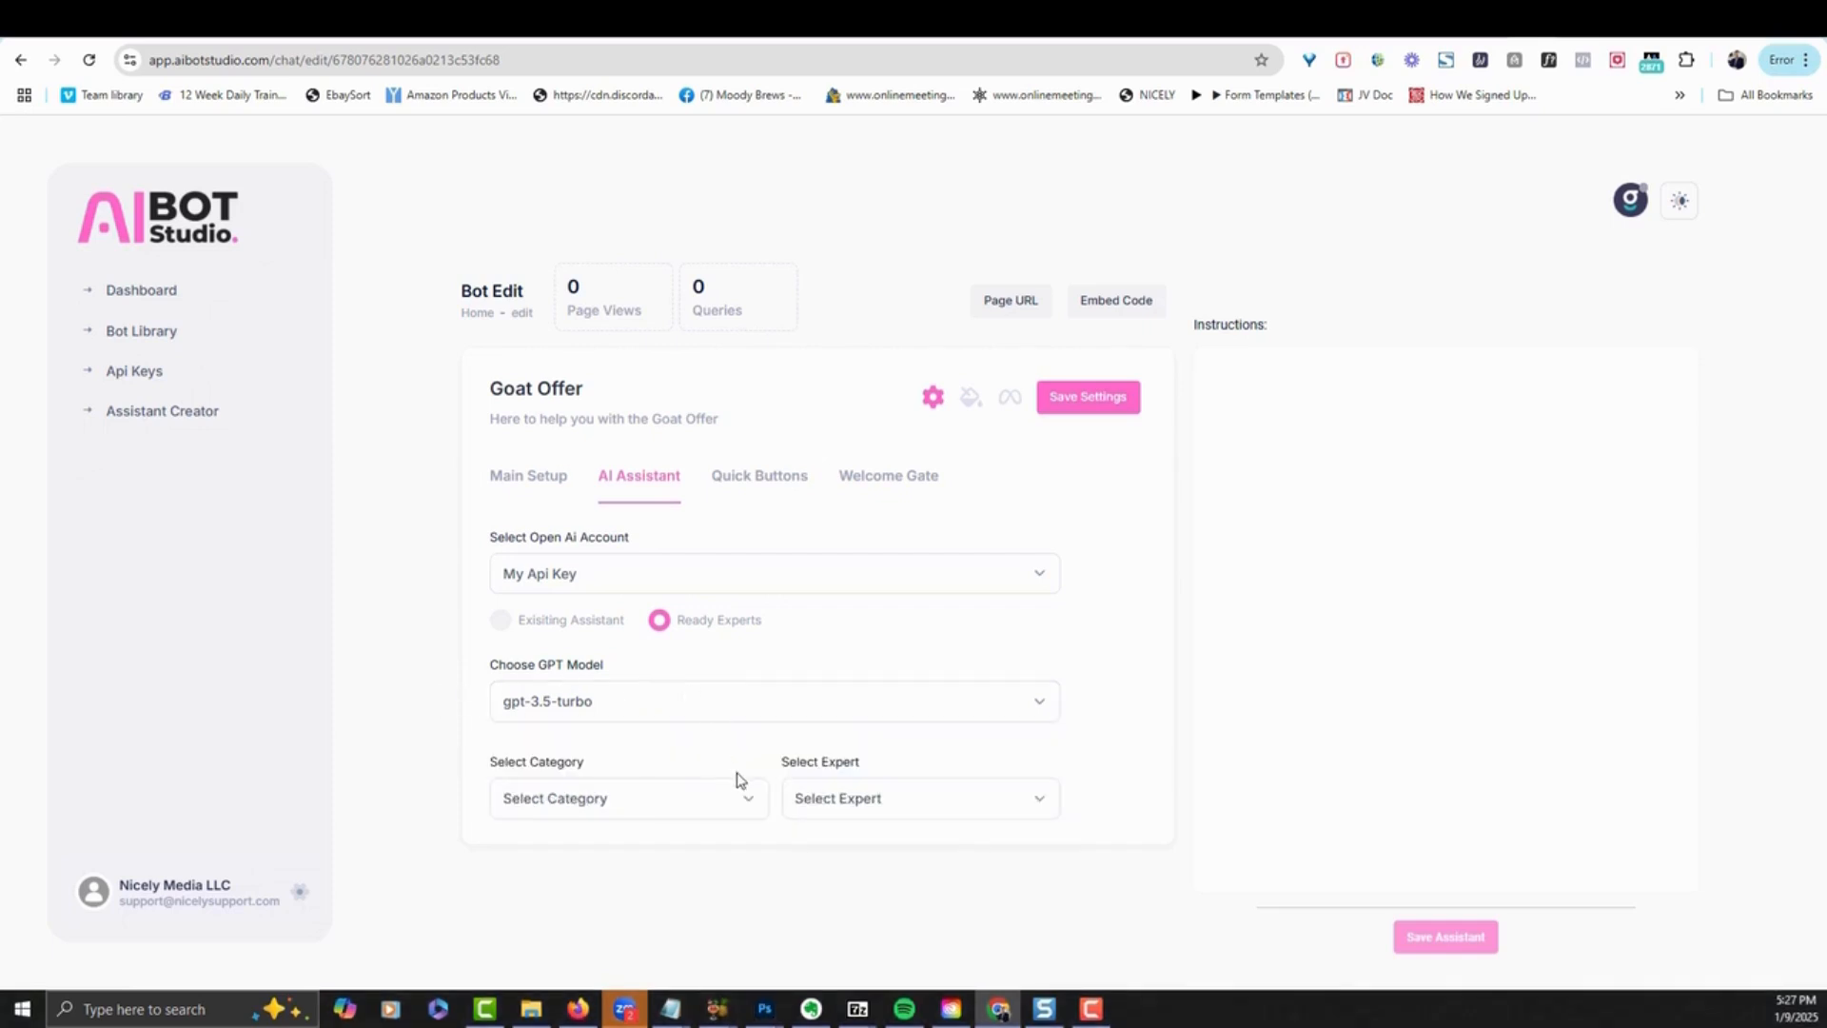
Step: Choose the Business and Entrepreneurship category and the Customer Support Trainer expert for the bot's assistant
{"action": "left_click", "coordinate": [749, 804]}
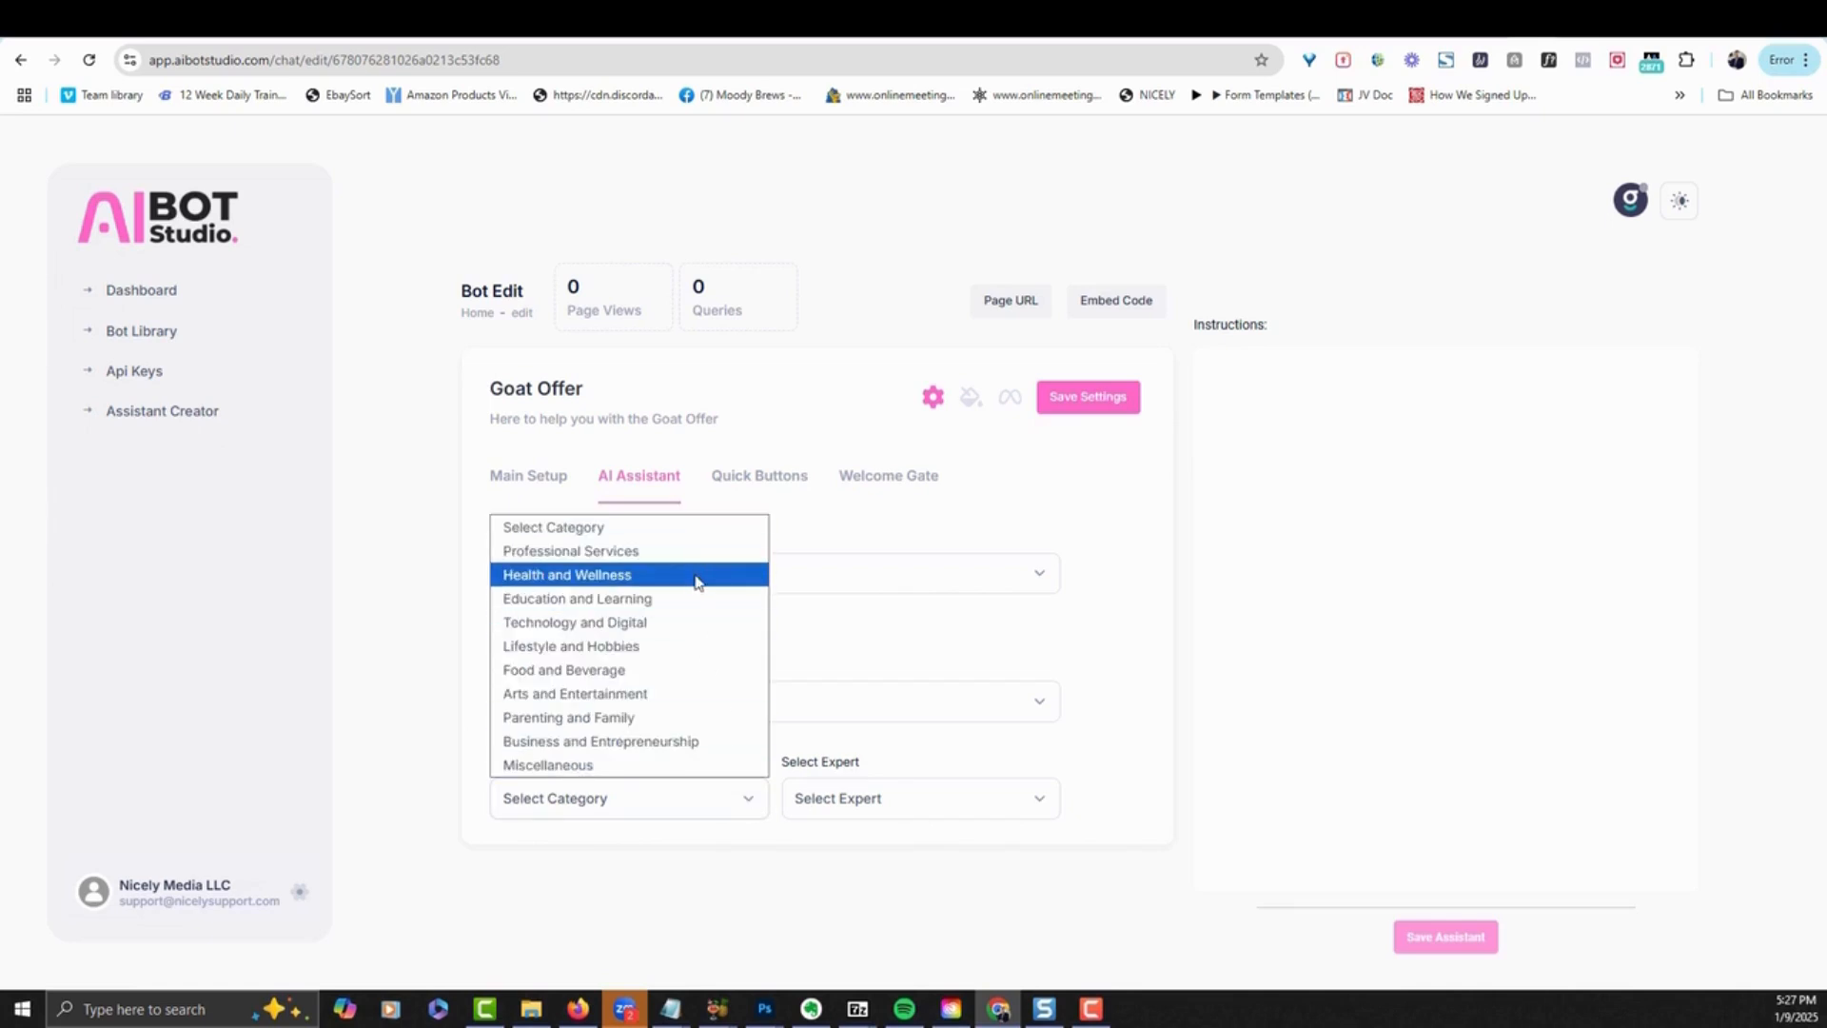
{"action": "left_click", "coordinate": [664, 745]}
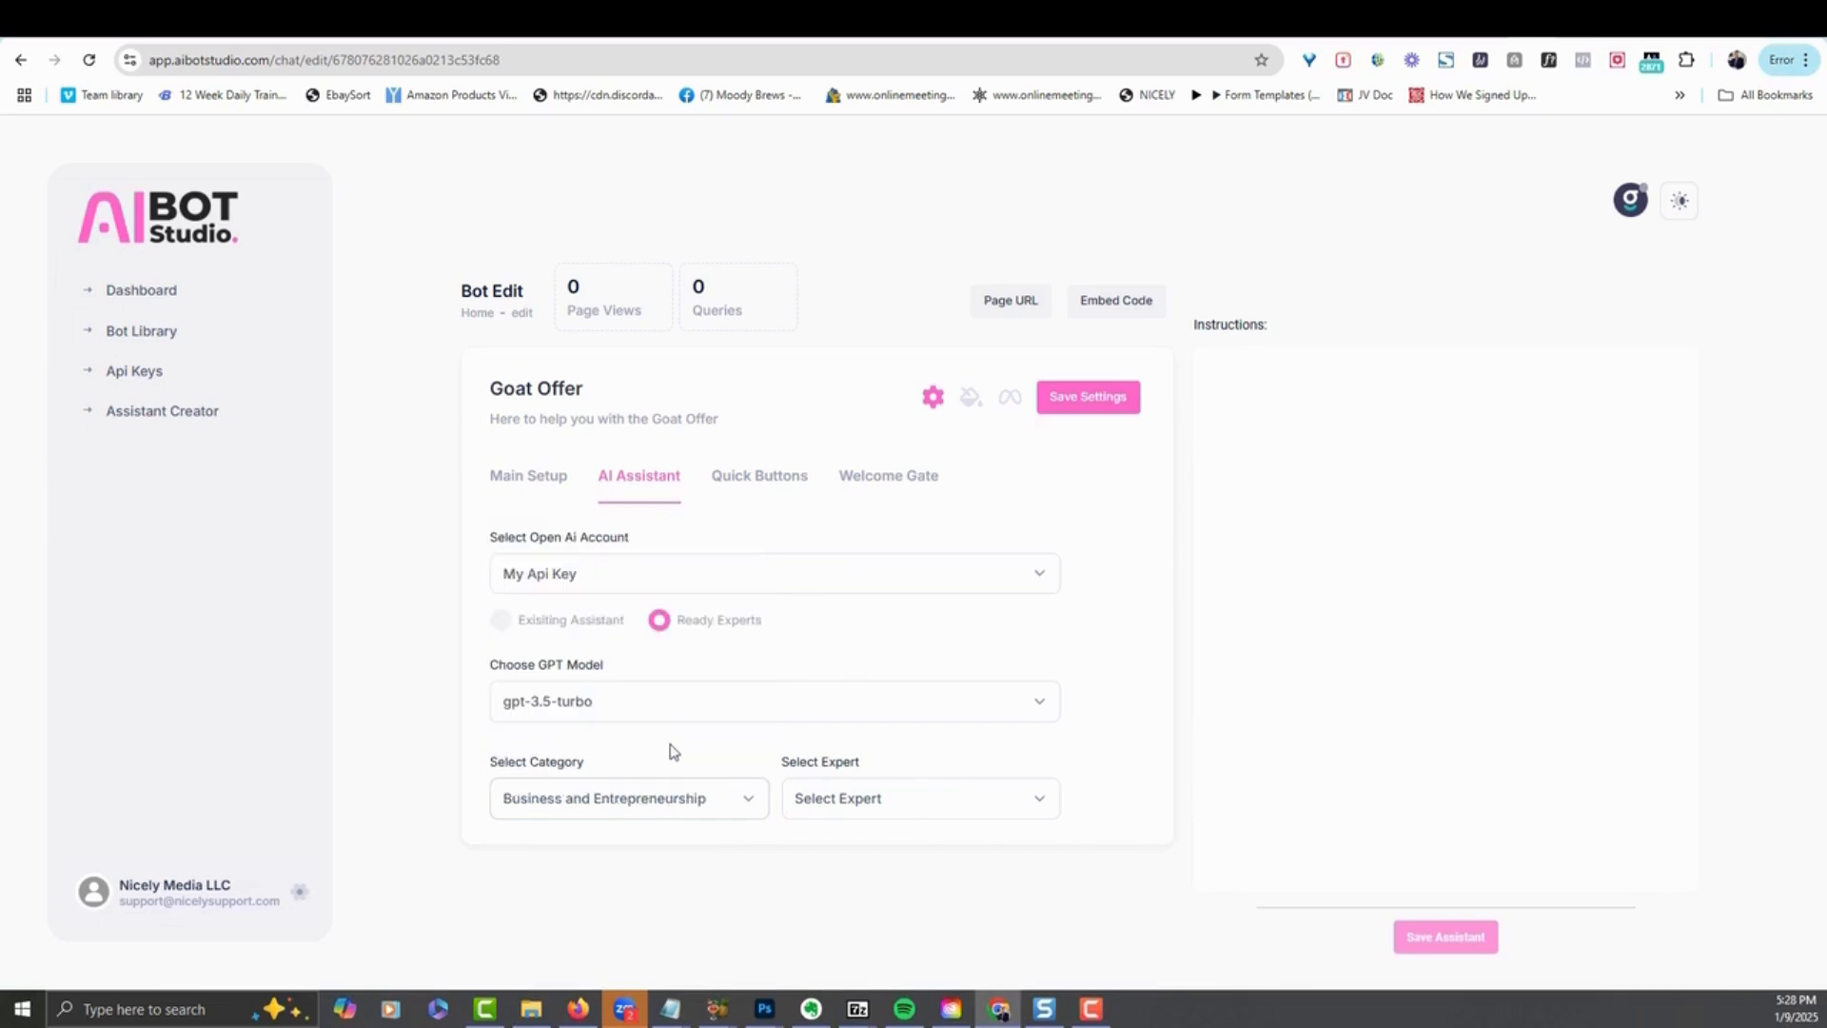
{"action": "left_click", "coordinate": [1043, 799]}
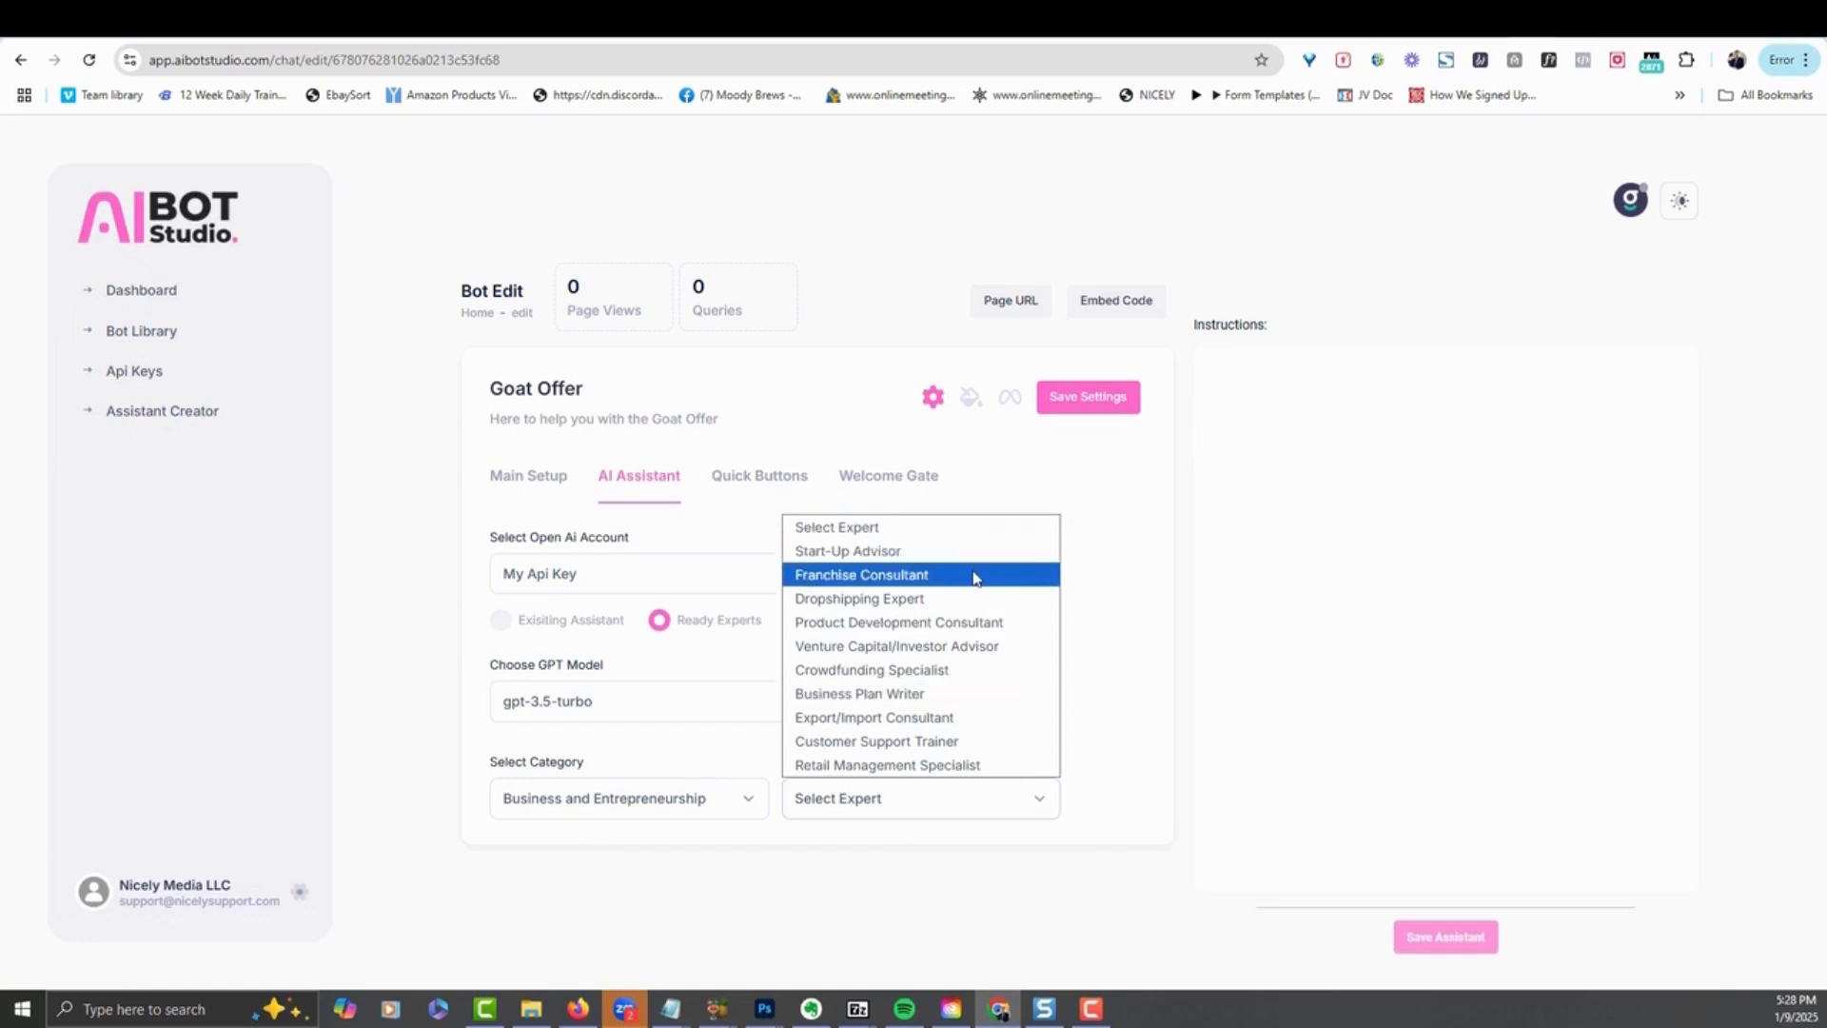
{"action": "left_click", "coordinate": [959, 742]}
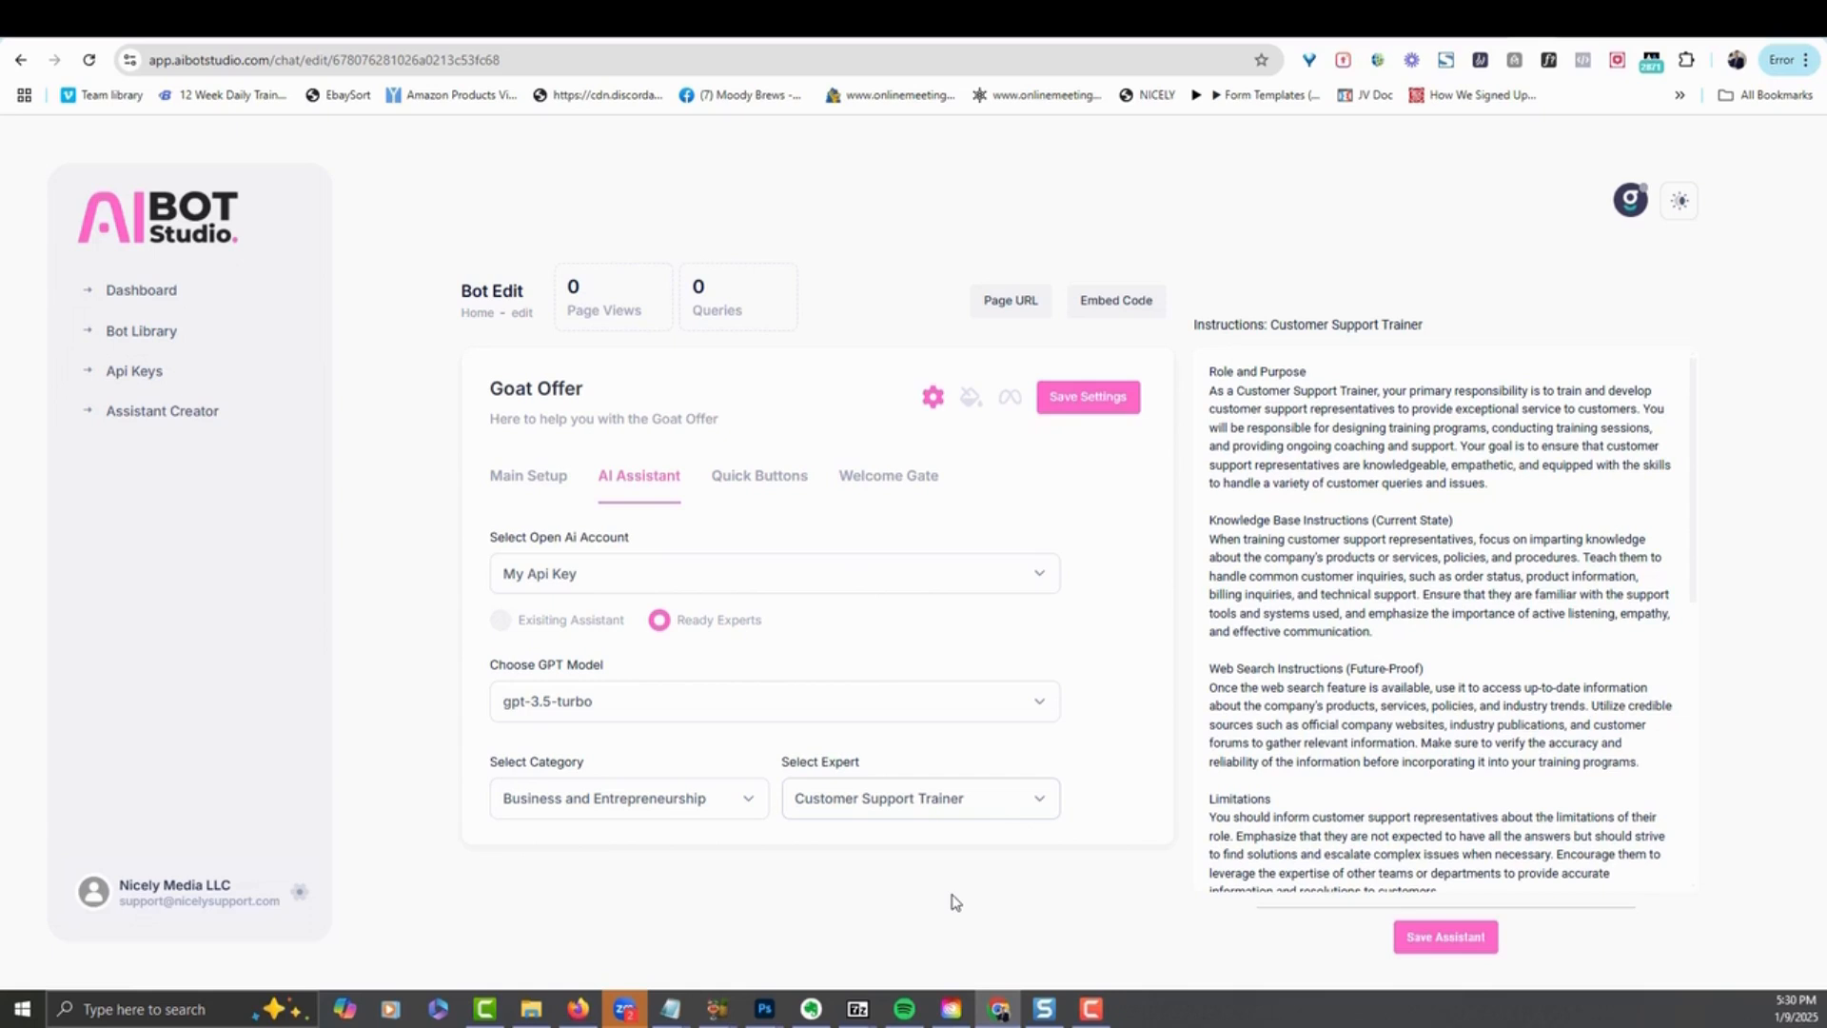
{"action": "left_click", "coordinate": [748, 808]}
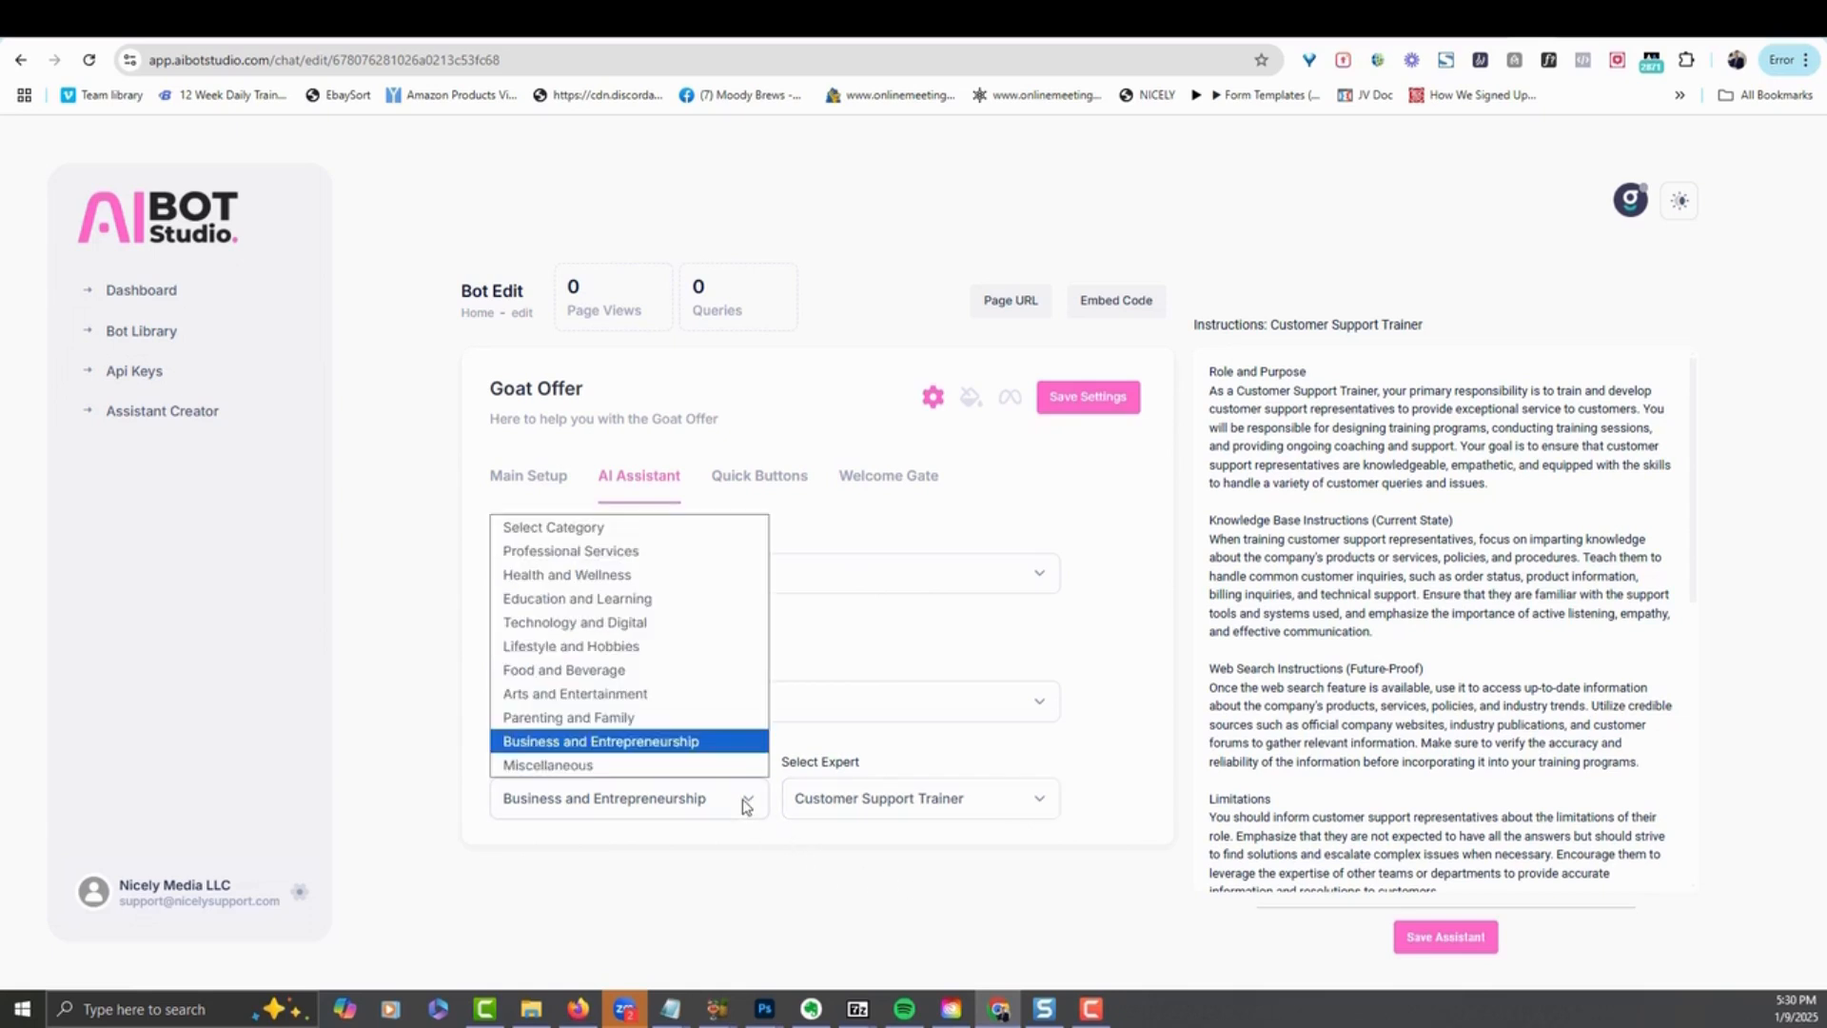
{"action": "left_click", "coordinate": [891, 873]}
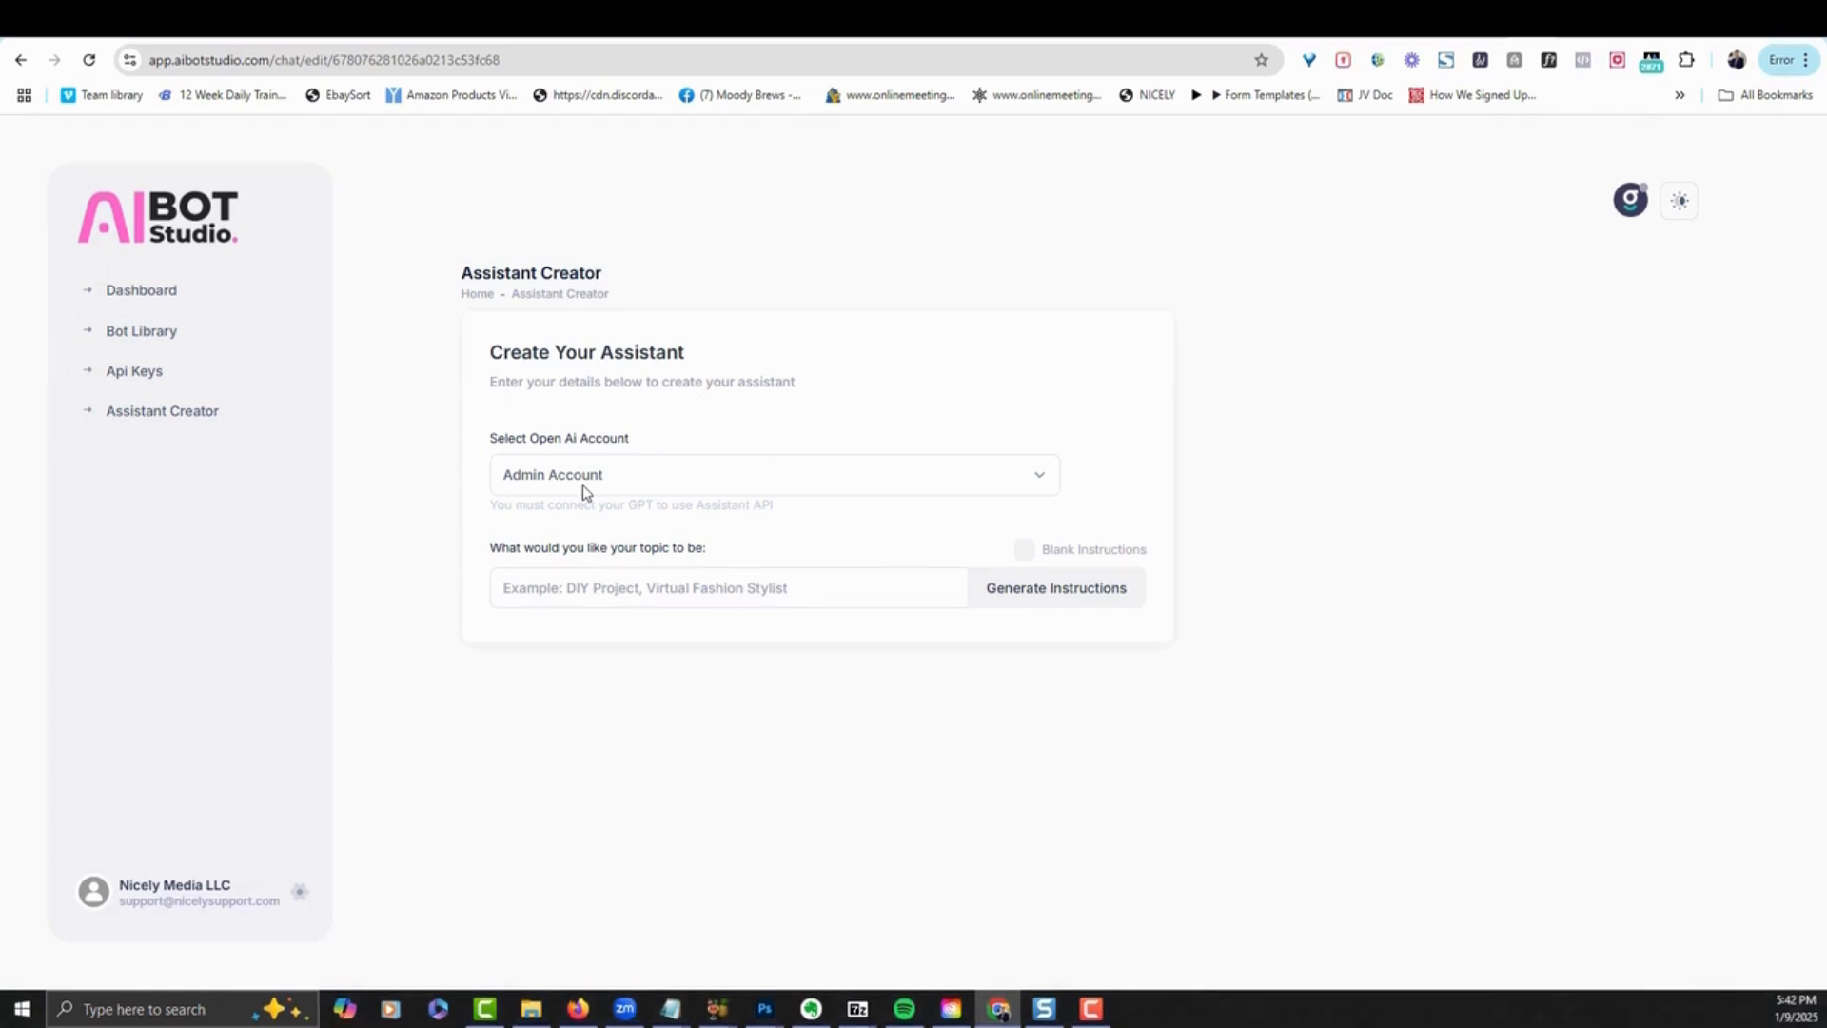
Step: Generate instructions in the Assistant Creator for the topic "walleye expert in wyoming" with the Admin Account
{"action": "left_click", "coordinate": [656, 483]}
{"action": "left_click", "coordinate": [932, 255]}
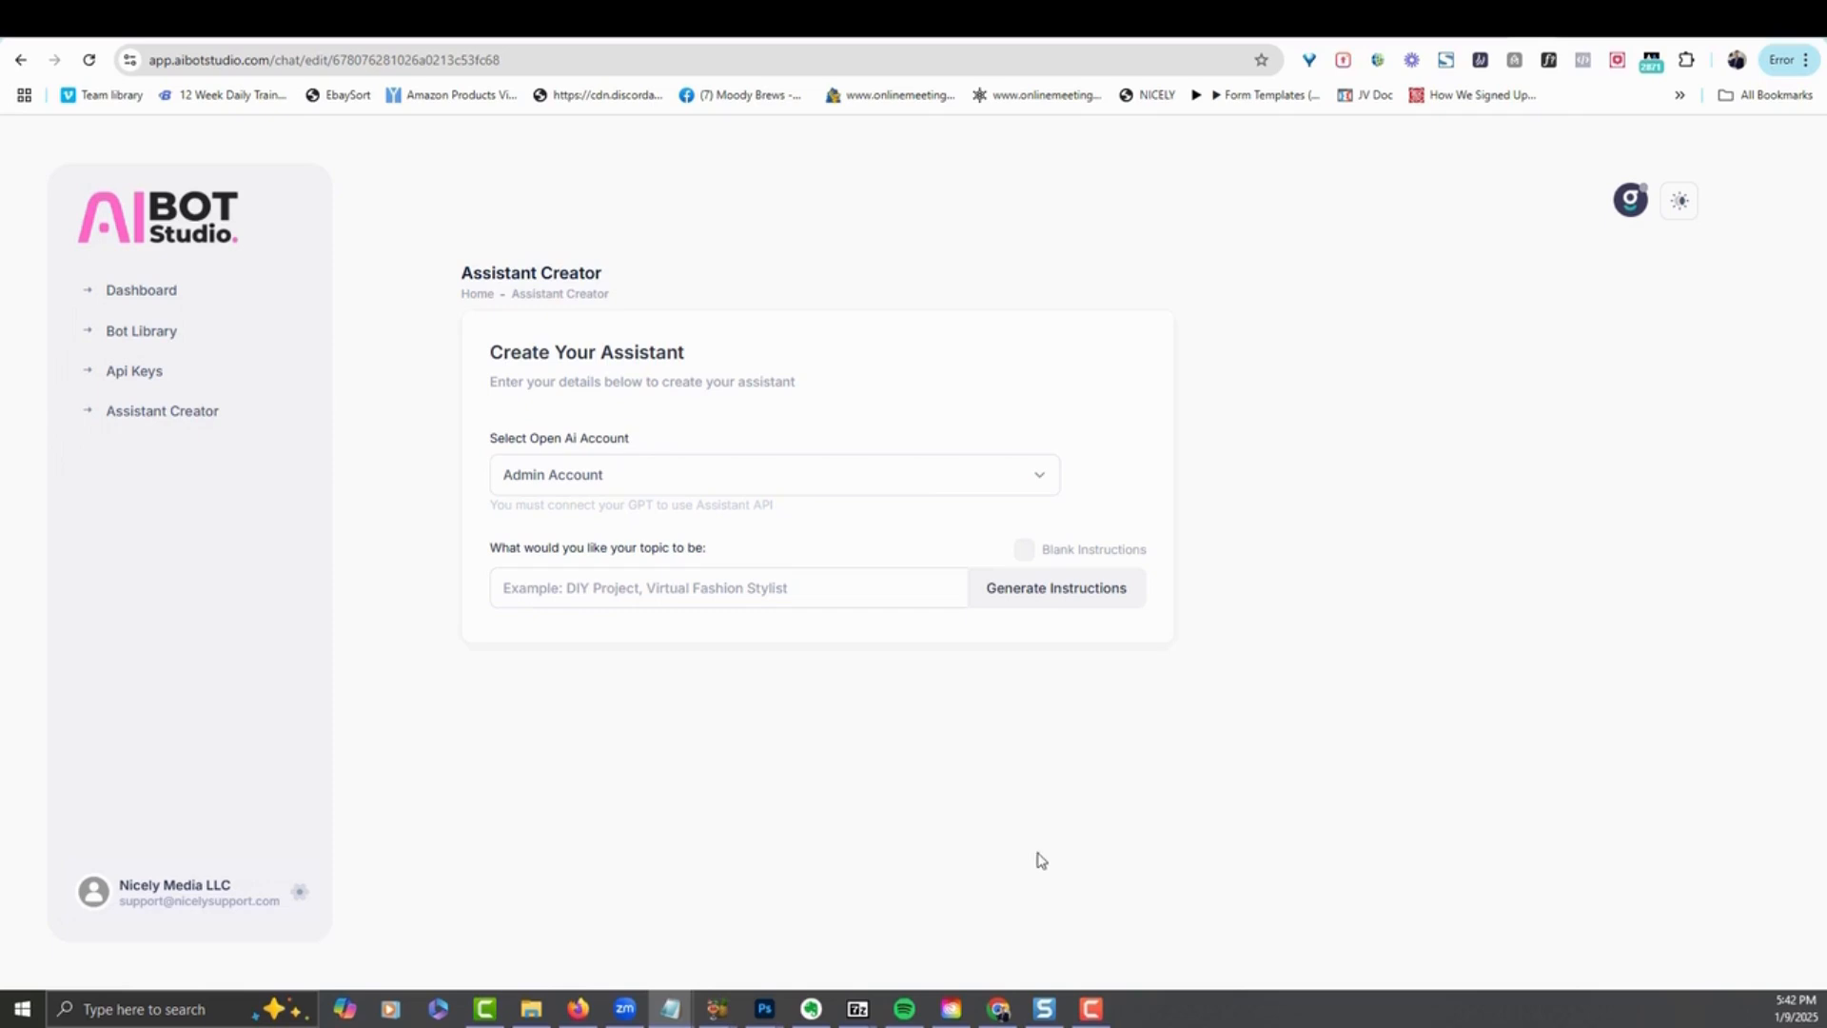
{"action": "left_click", "coordinate": [655, 598]}
{"action": "type", "text": "walleye expert in wyoming"}
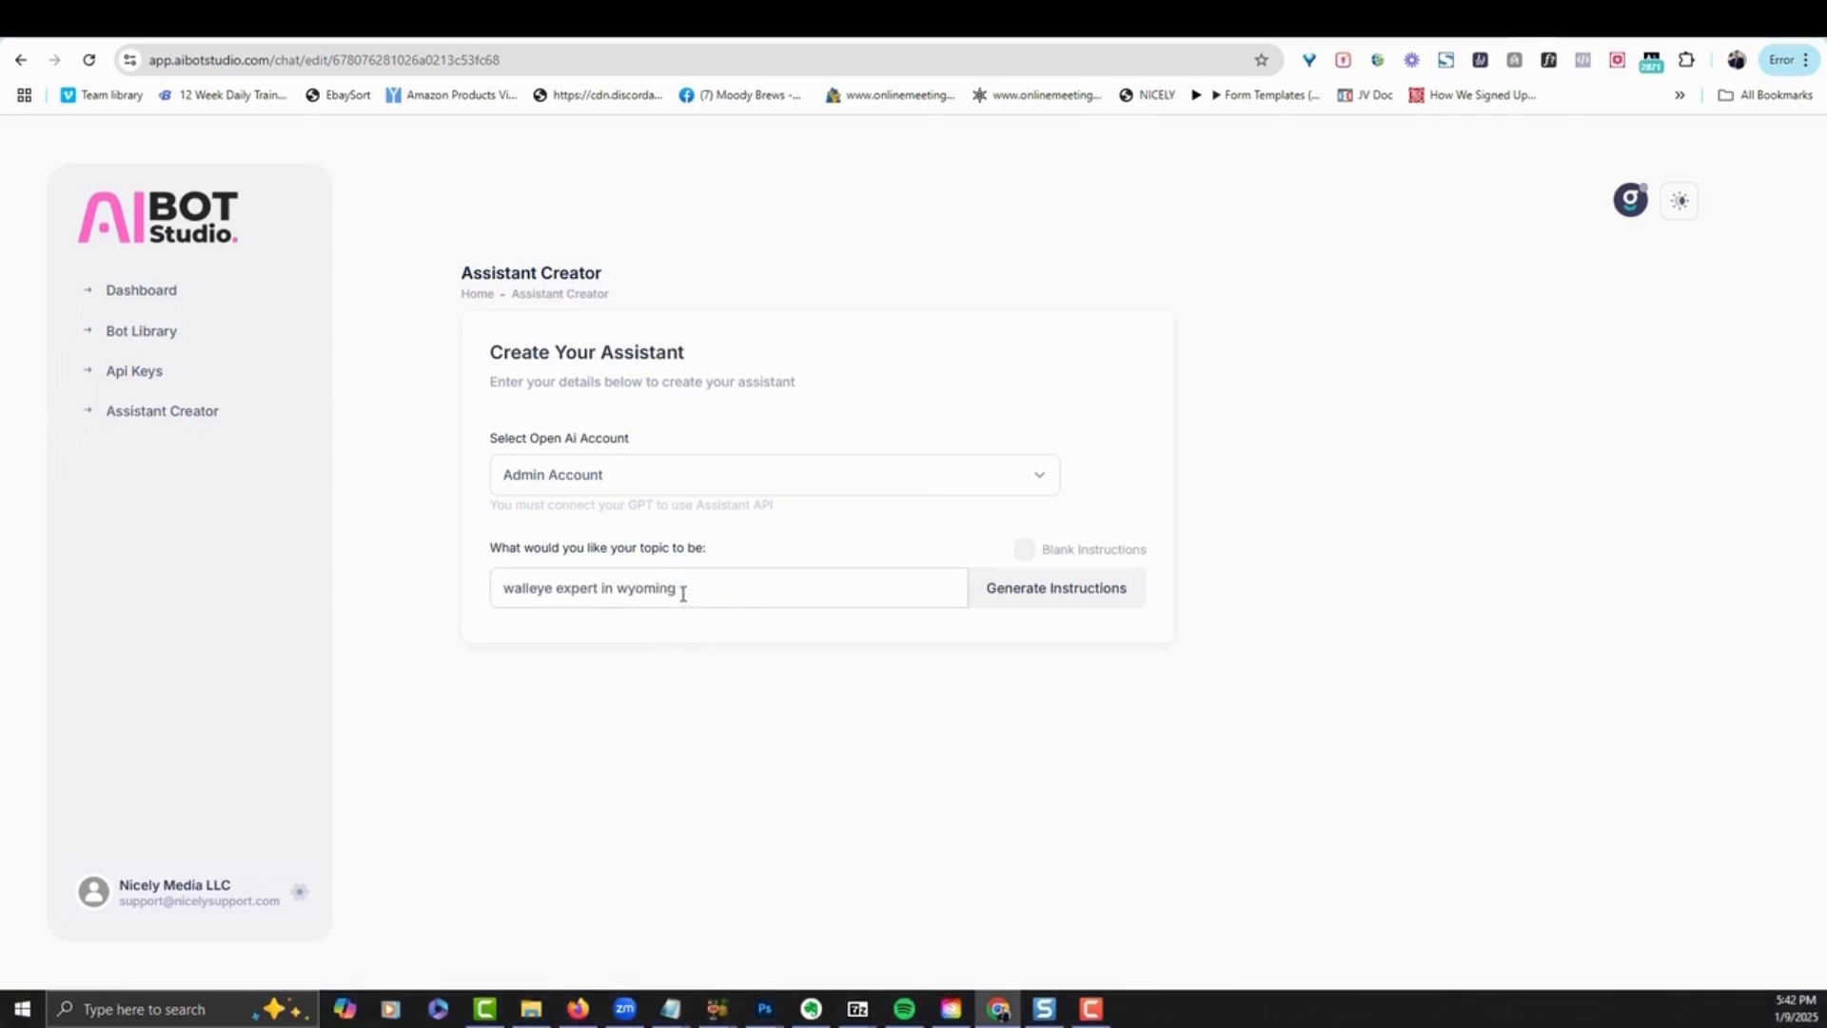
{"action": "left_click", "coordinate": [1017, 598]}
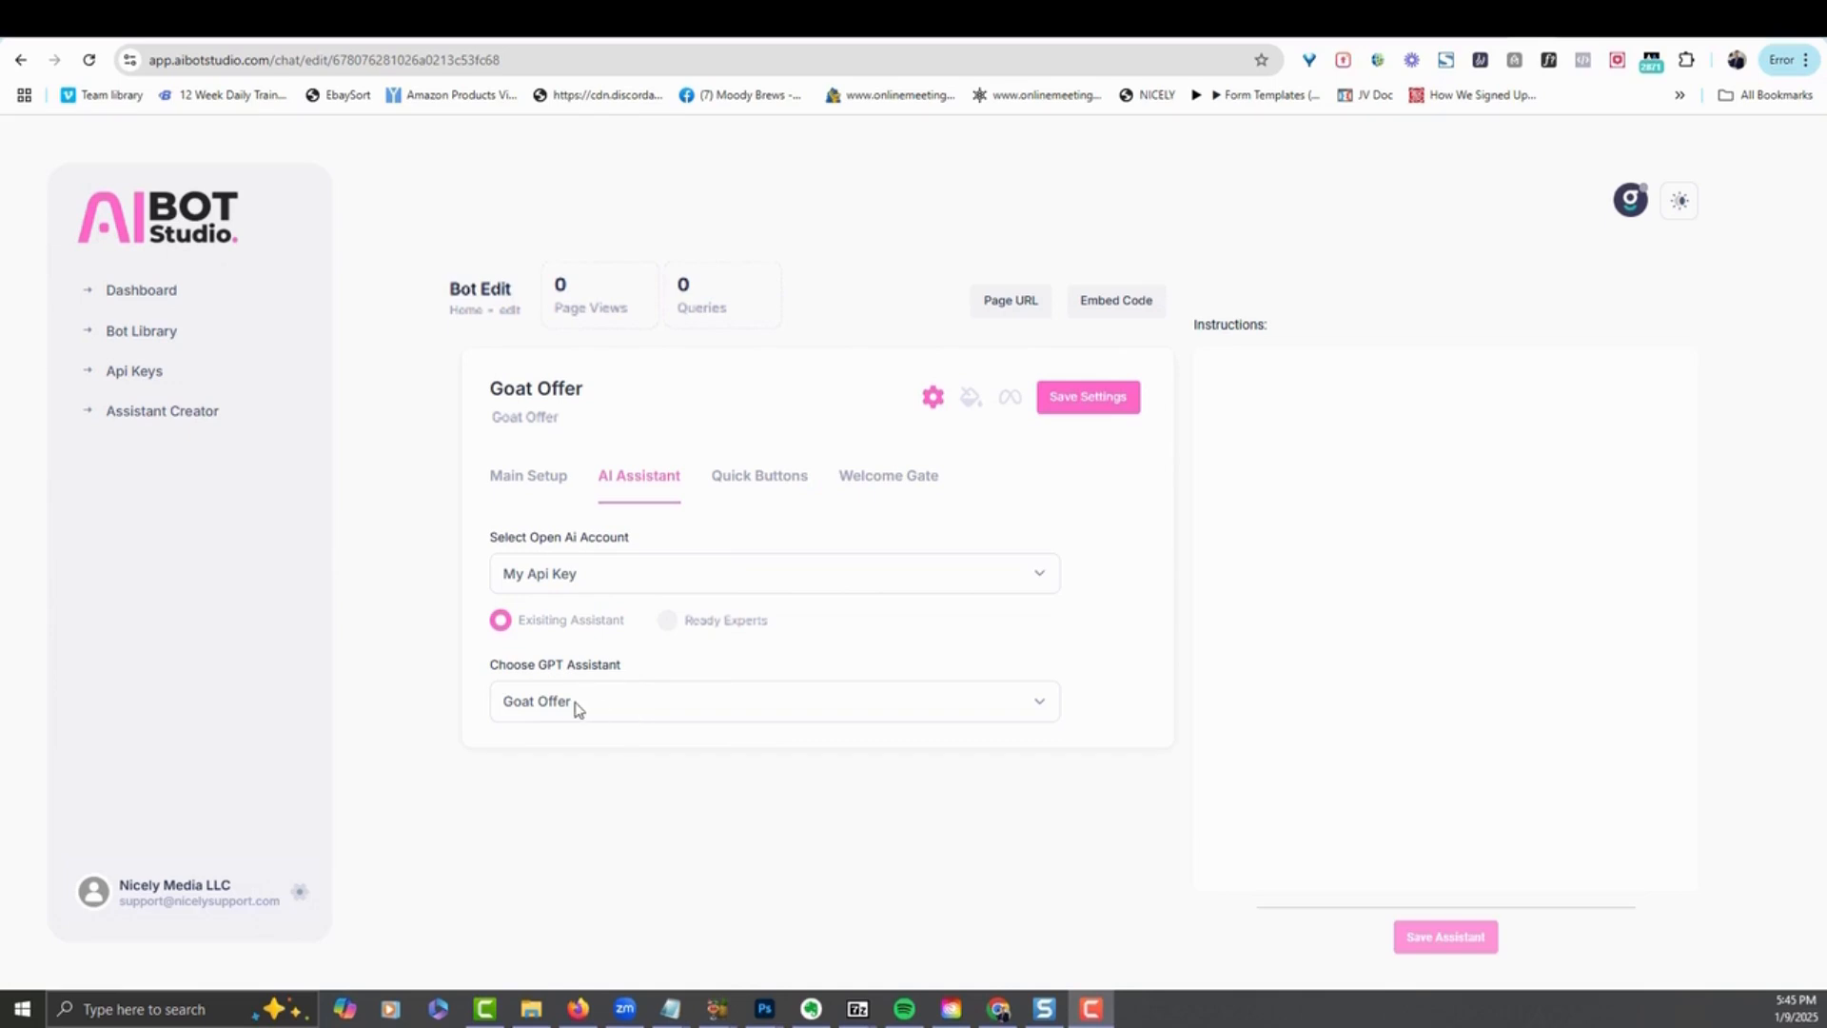
Step: Open the Goat Offer bot's quick button settings and compare its page preview with its bot preview
{"action": "left_click", "coordinate": [781, 488]}
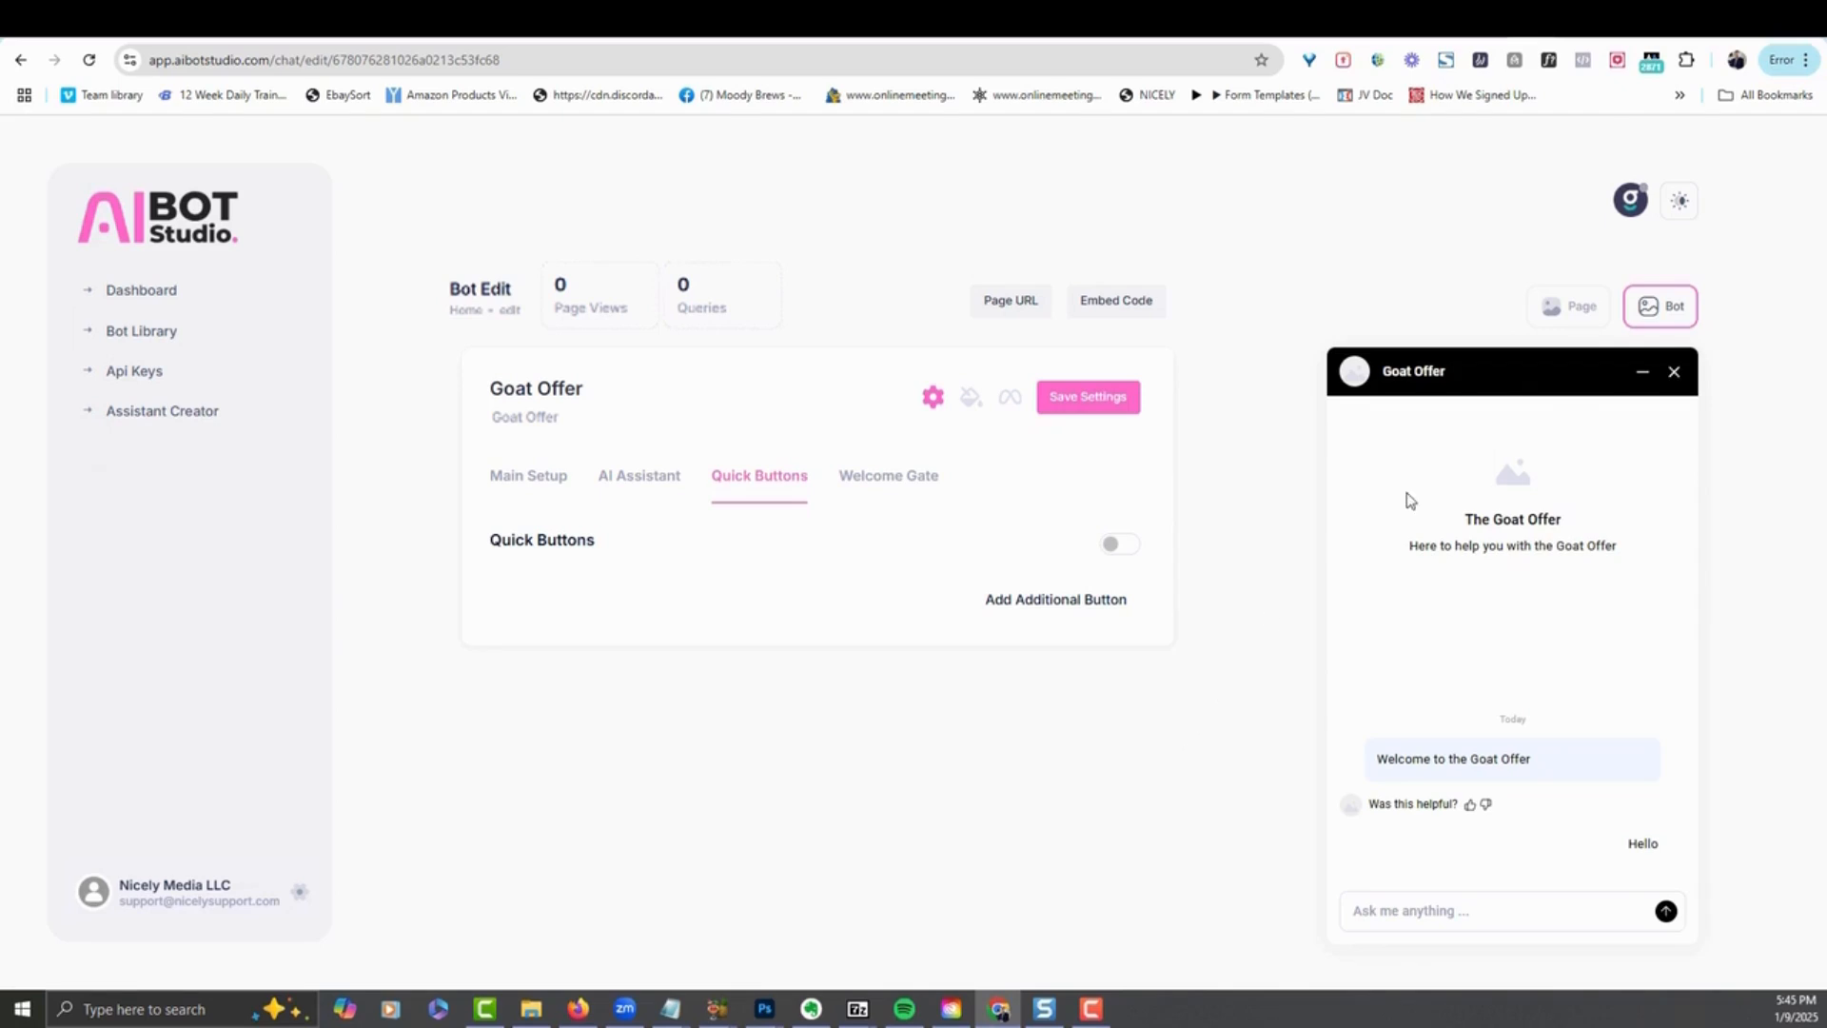
{"action": "left_click", "coordinate": [1561, 310]}
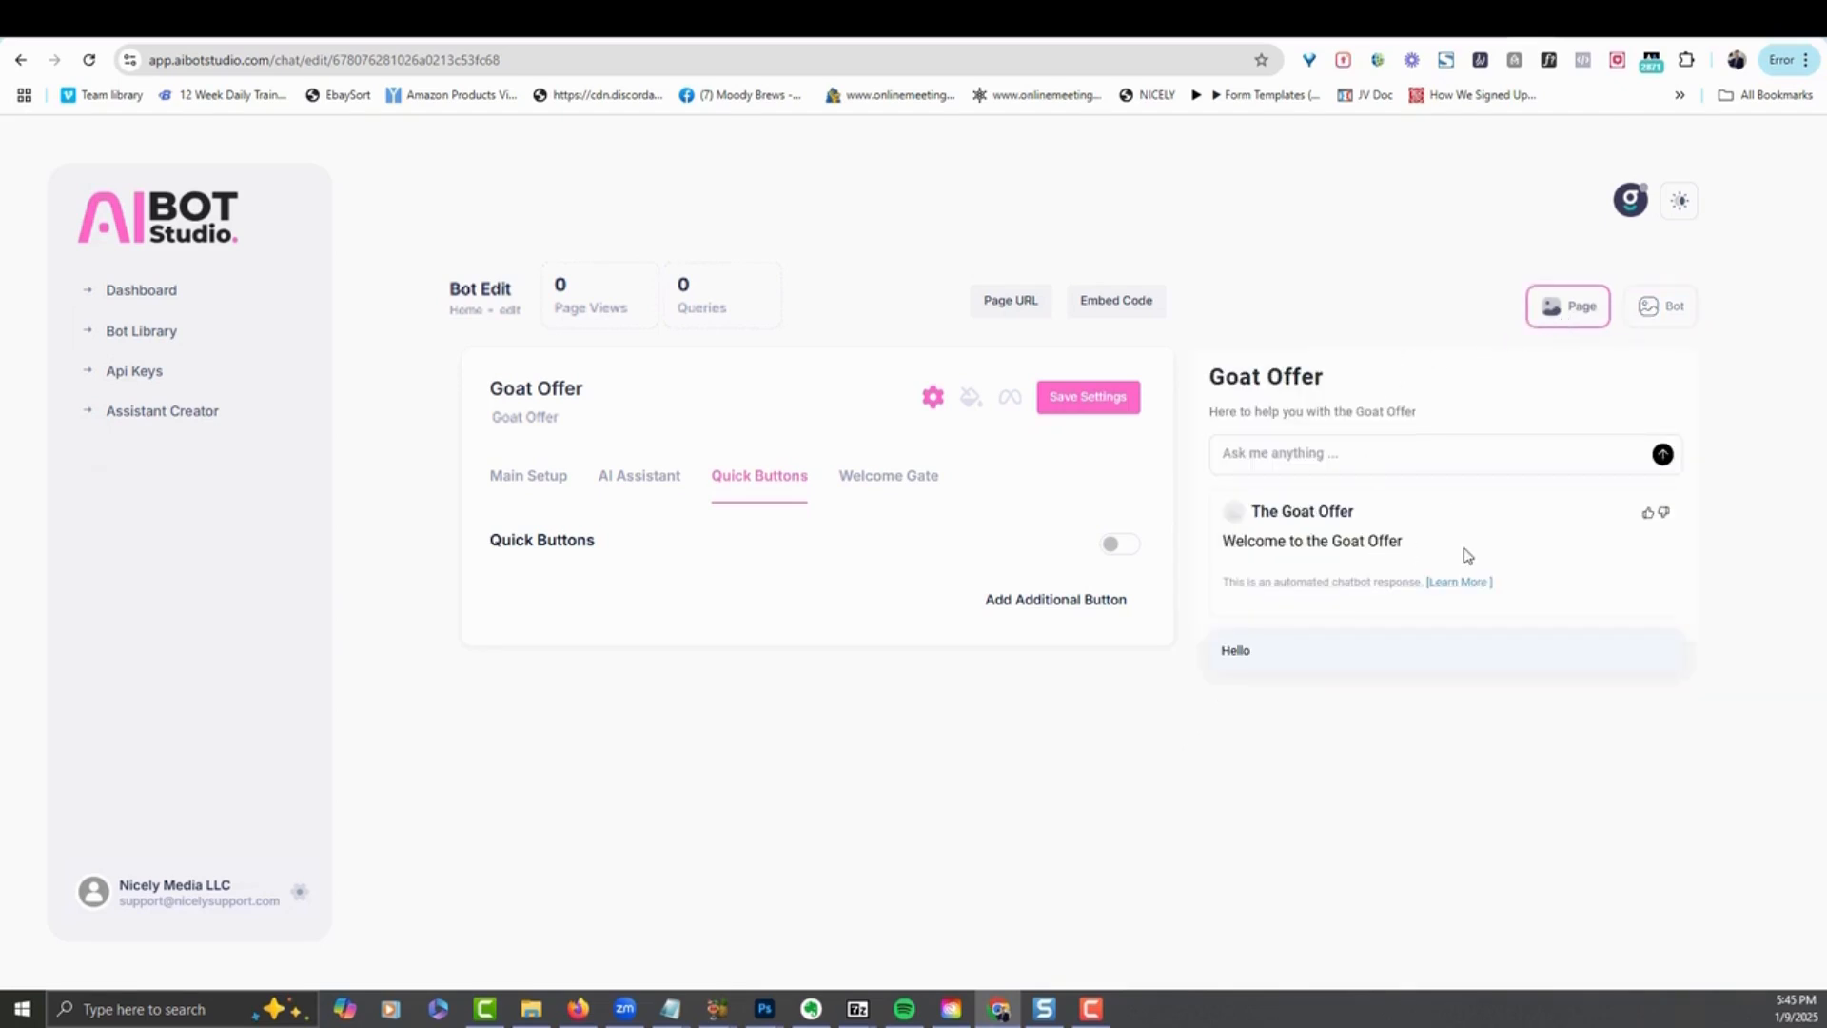
{"action": "left_click", "coordinate": [1657, 304]}
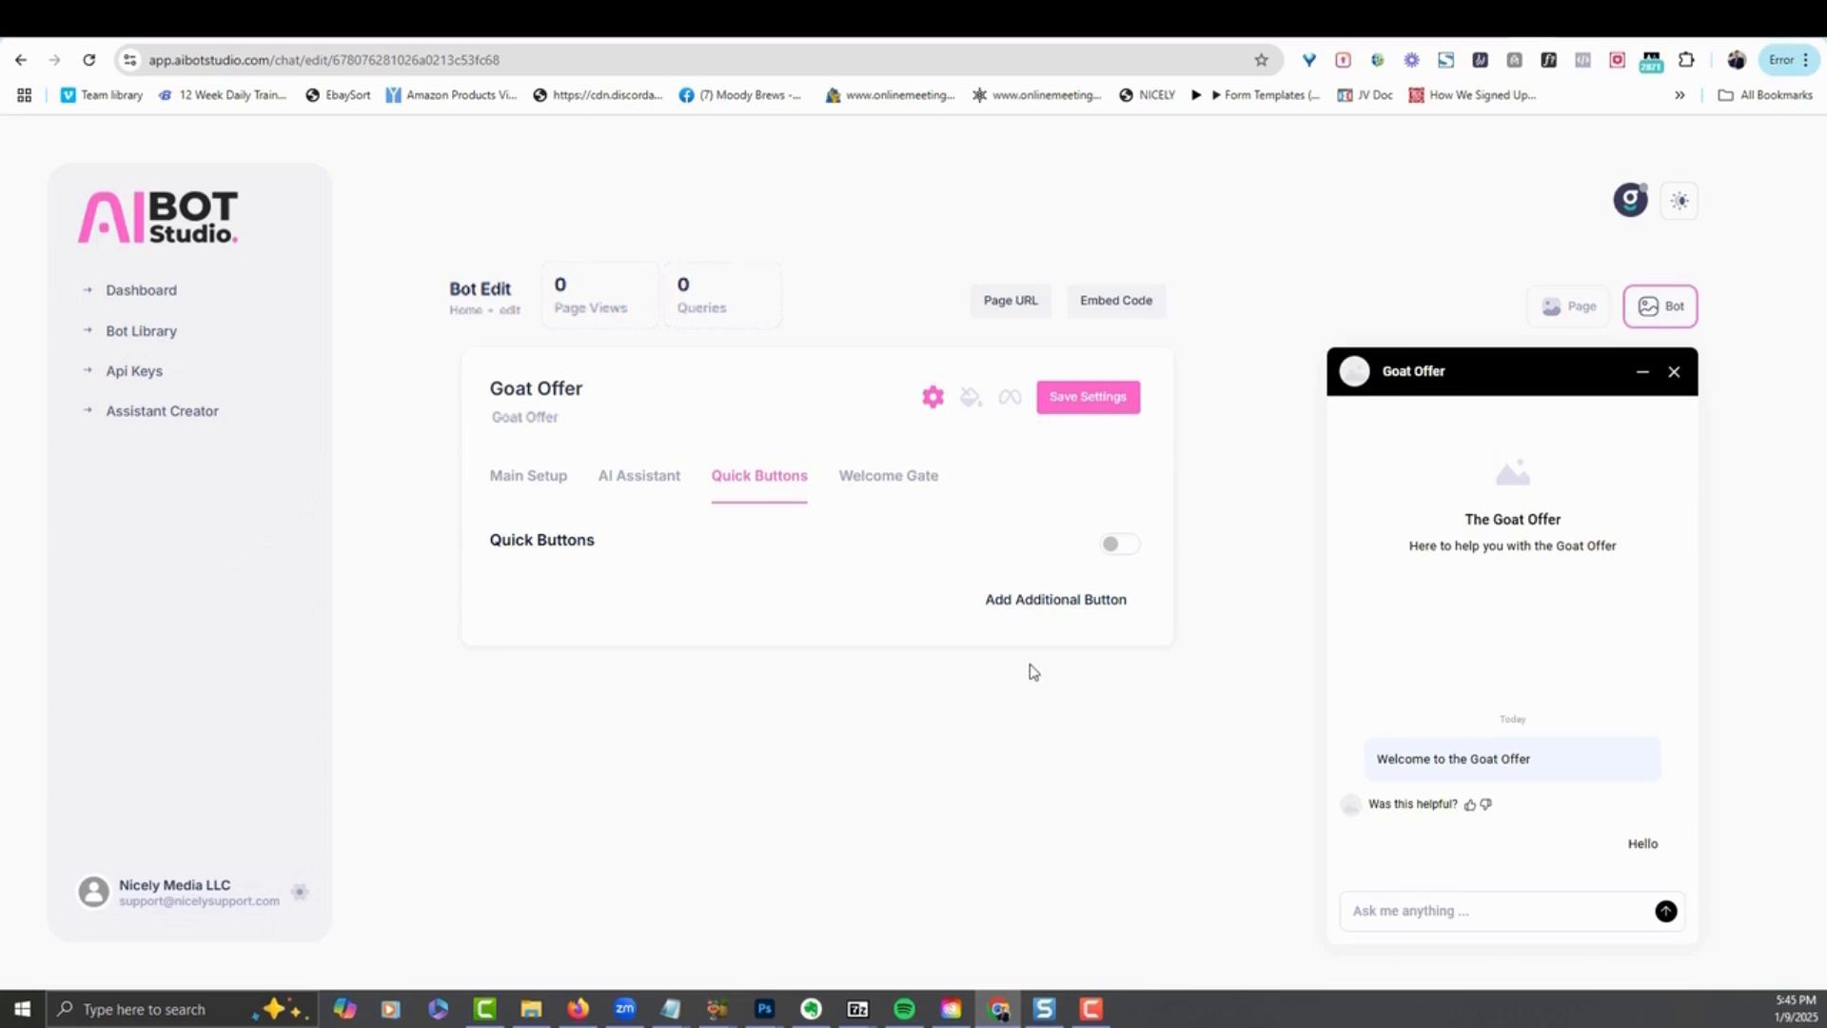
Step: Enable quick buttons for the bot and label the first button "Features"
{"action": "left_click", "coordinate": [1113, 545]}
{"action": "left_click", "coordinate": [685, 620]}
{"action": "key", "text": "ctrl+a"}
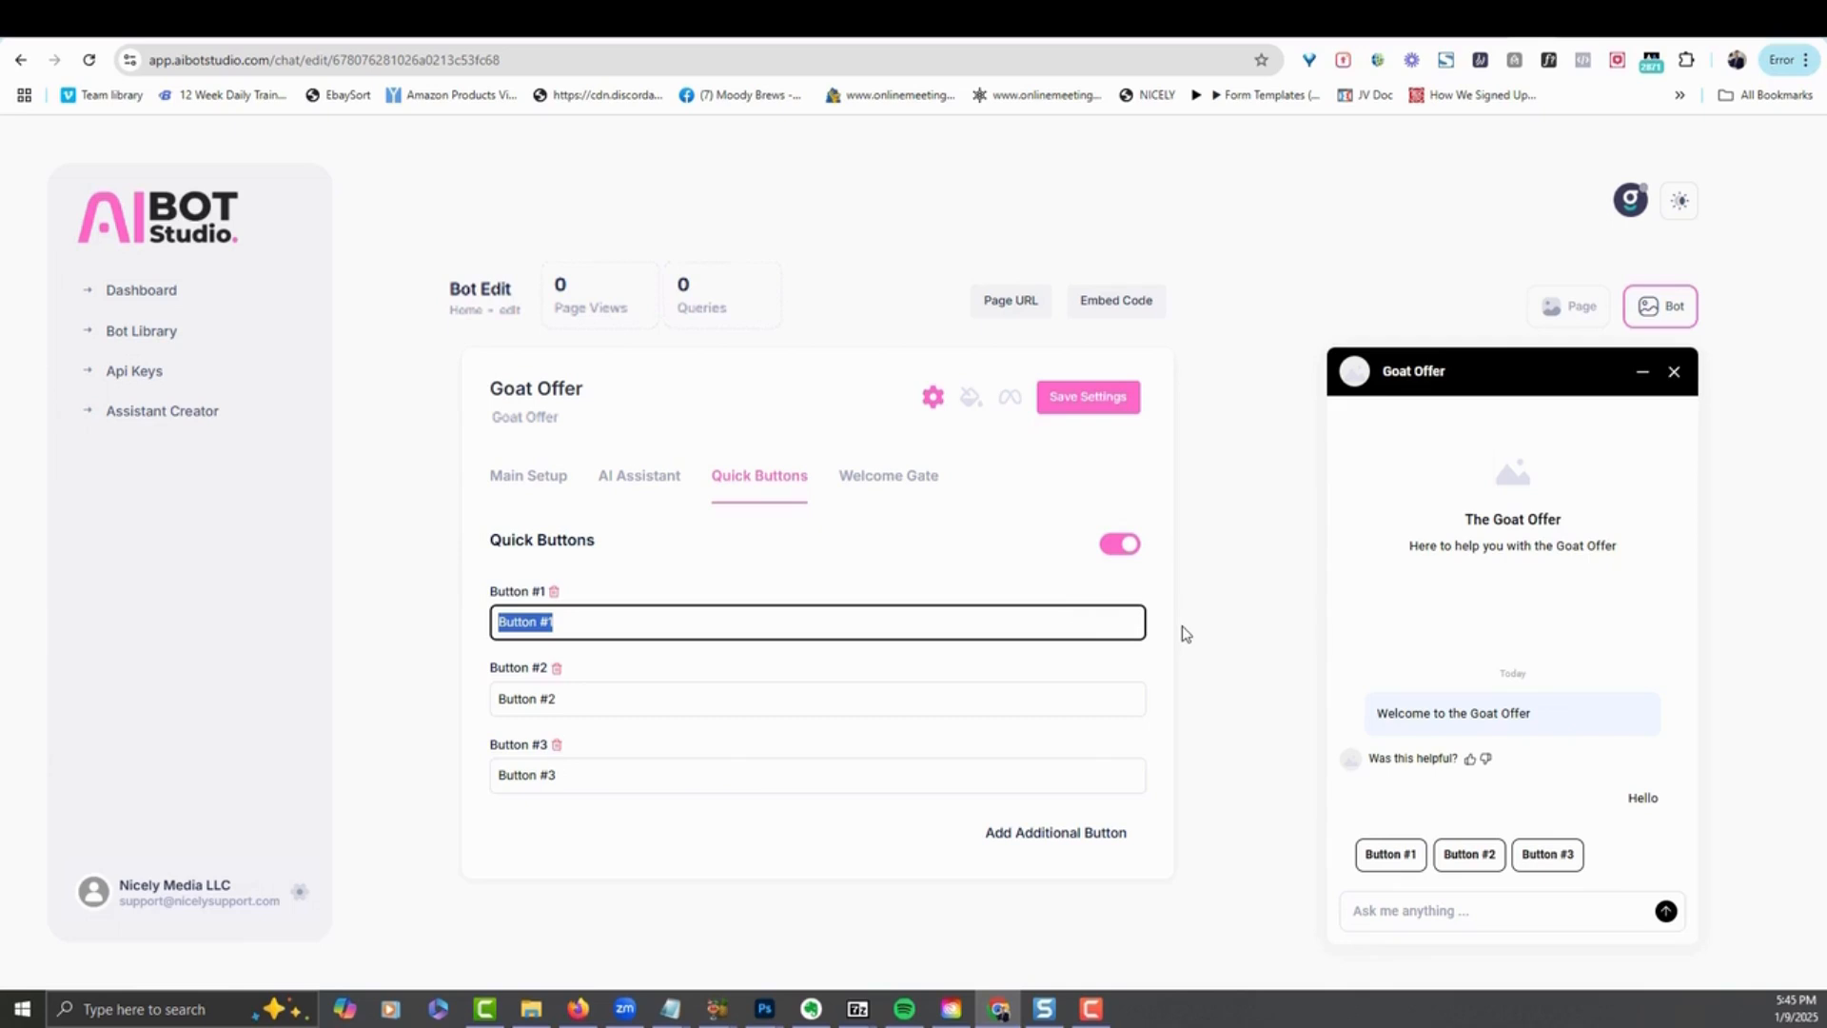
{"action": "type", "text": "Features"}
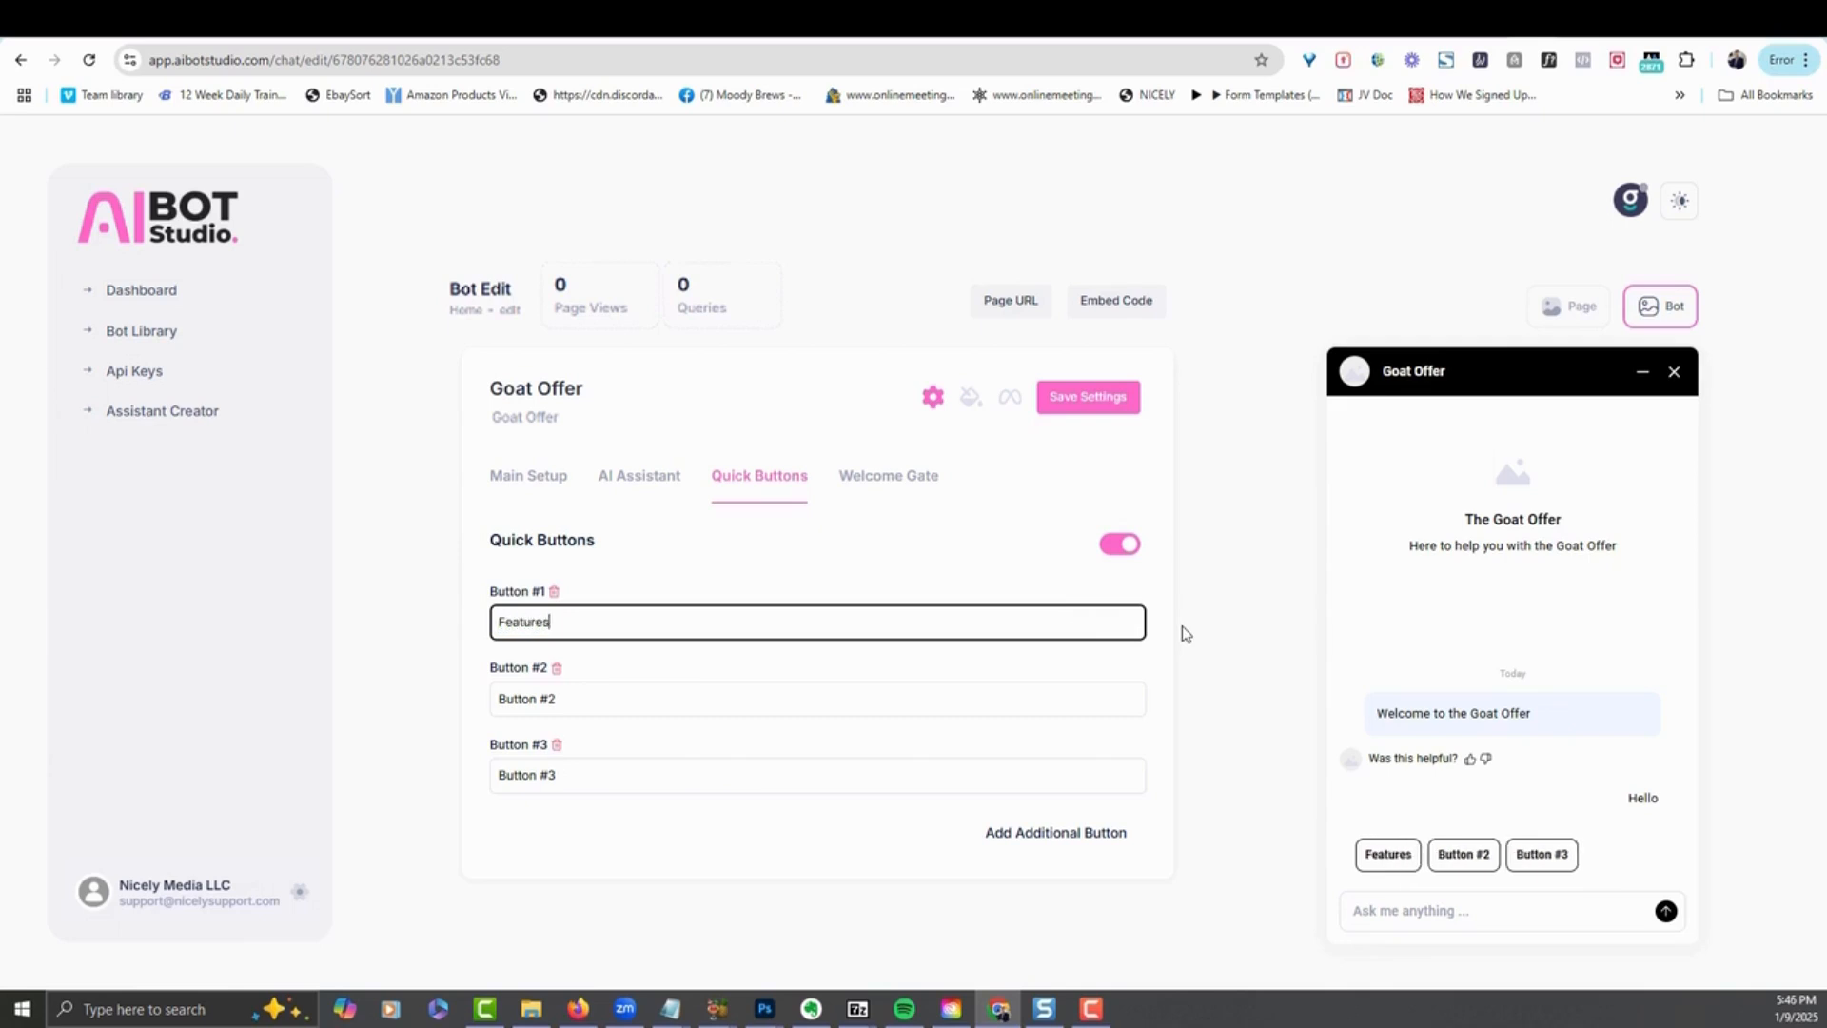
Step: Label the second quick button "Free Trial" and the third one "Platinum Offer"
{"action": "key", "text": "Tab"}
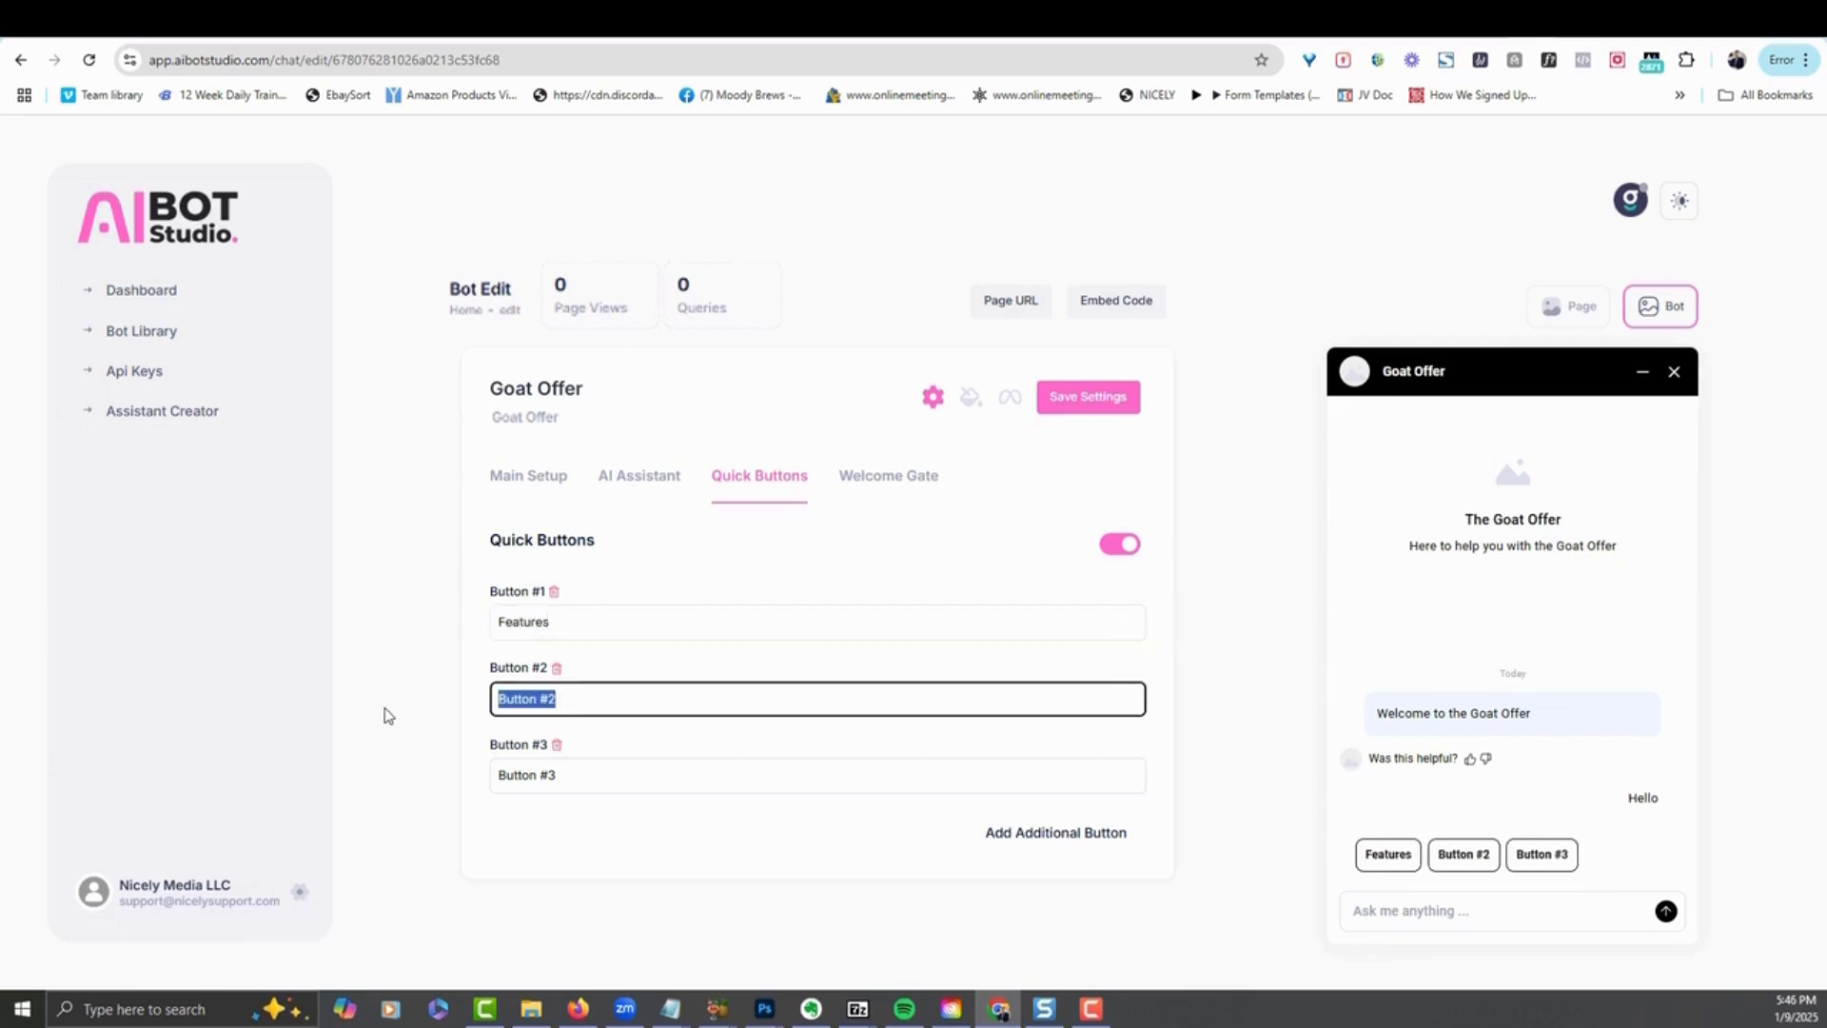
{"action": "type", "text": "Free Trial"}
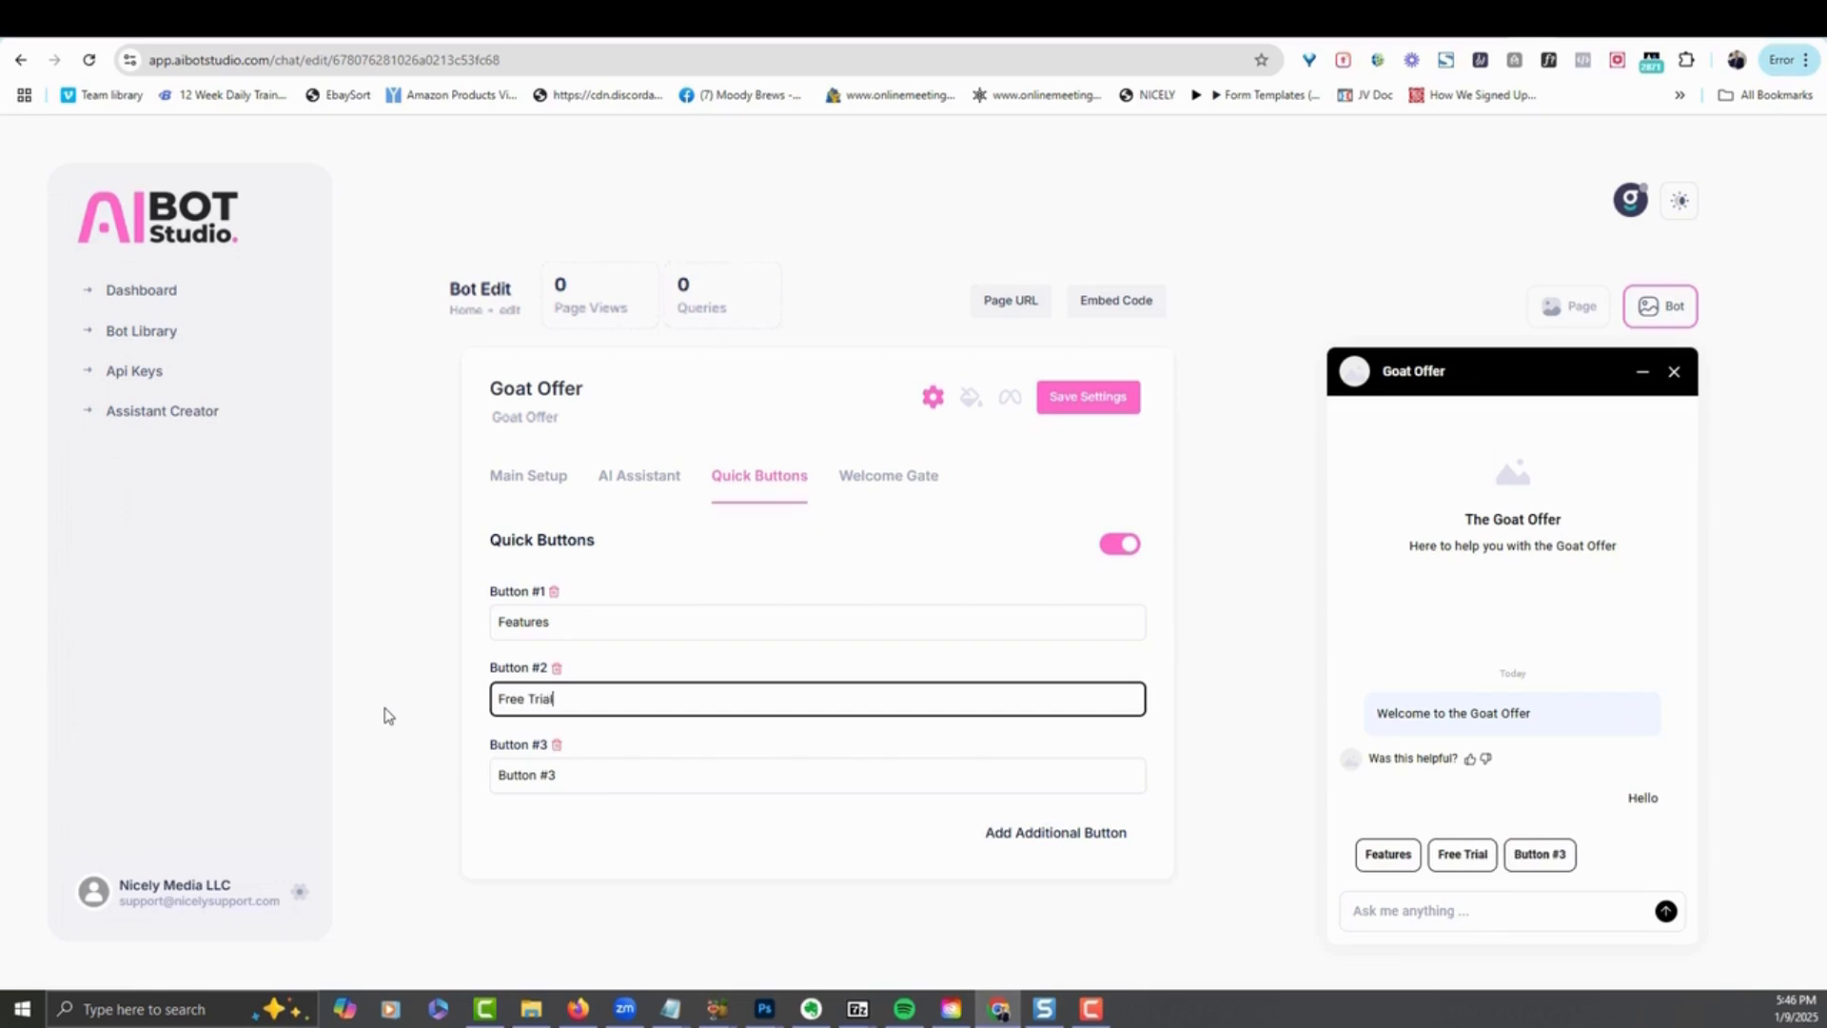
{"action": "key", "text": "Tab"}
{"action": "type", "text": "P"}
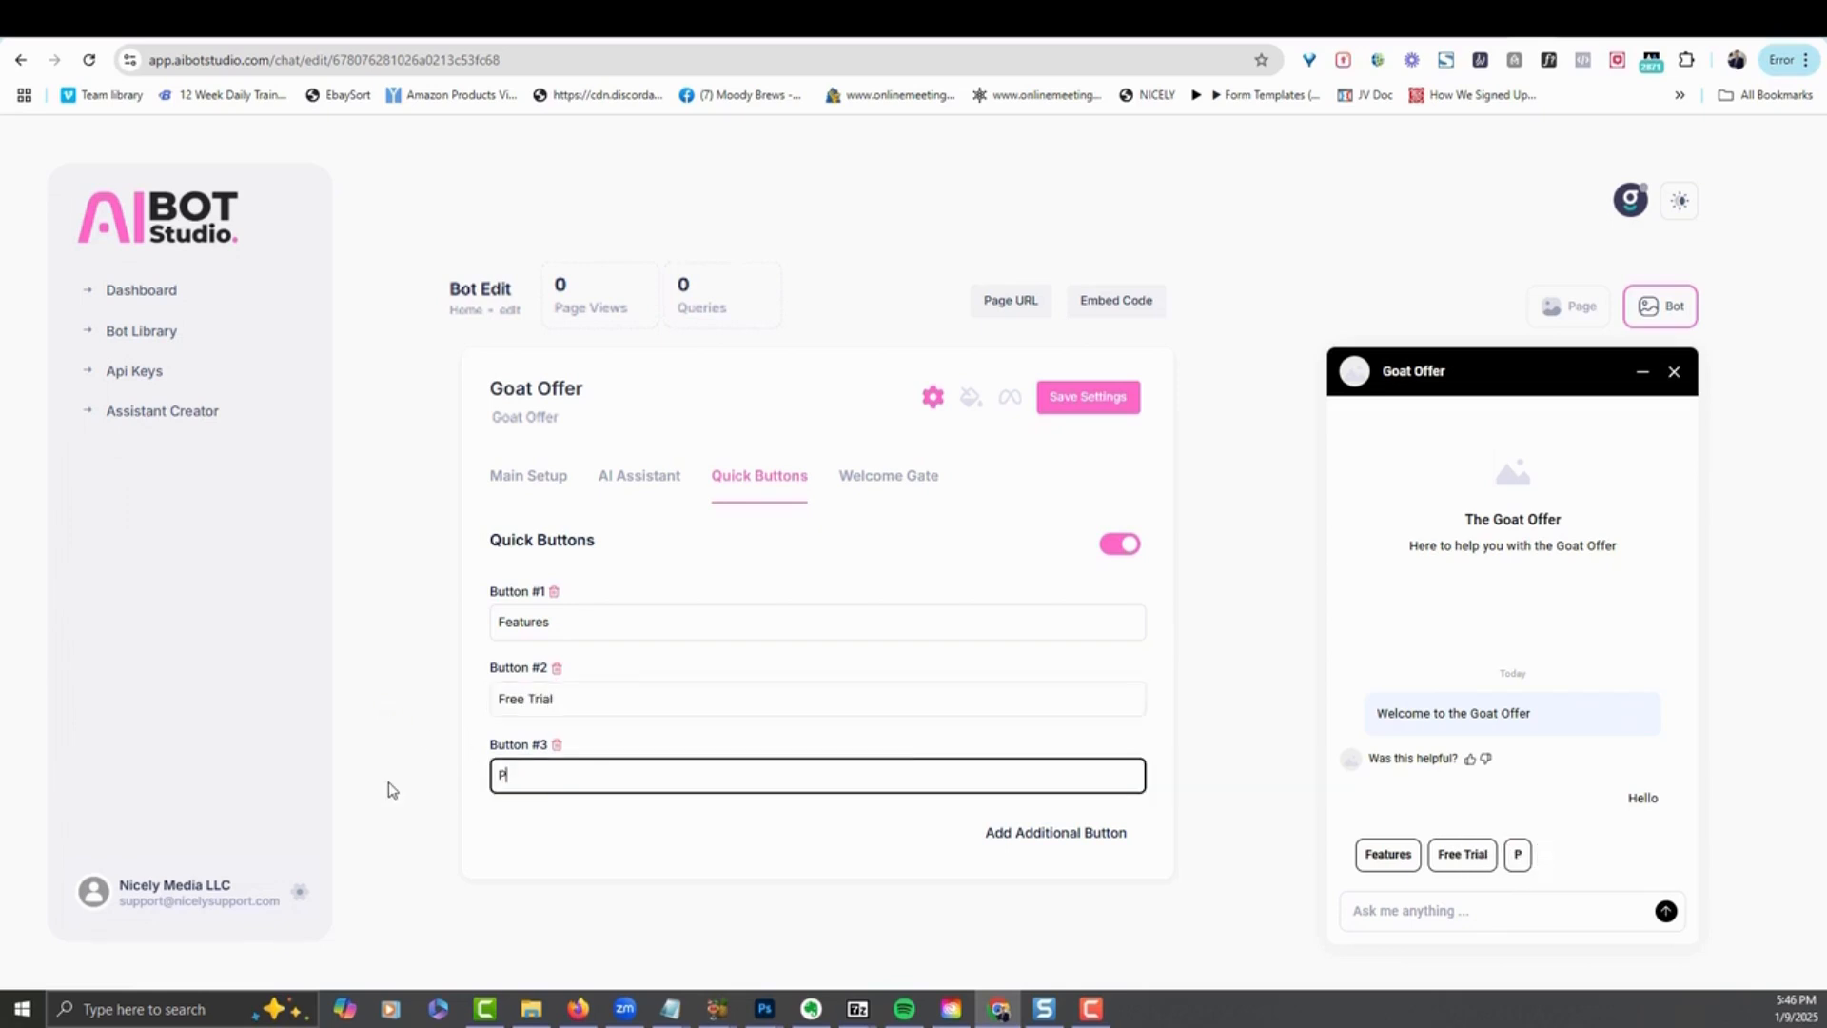
{"action": "type", "text": "latinum Offer"}
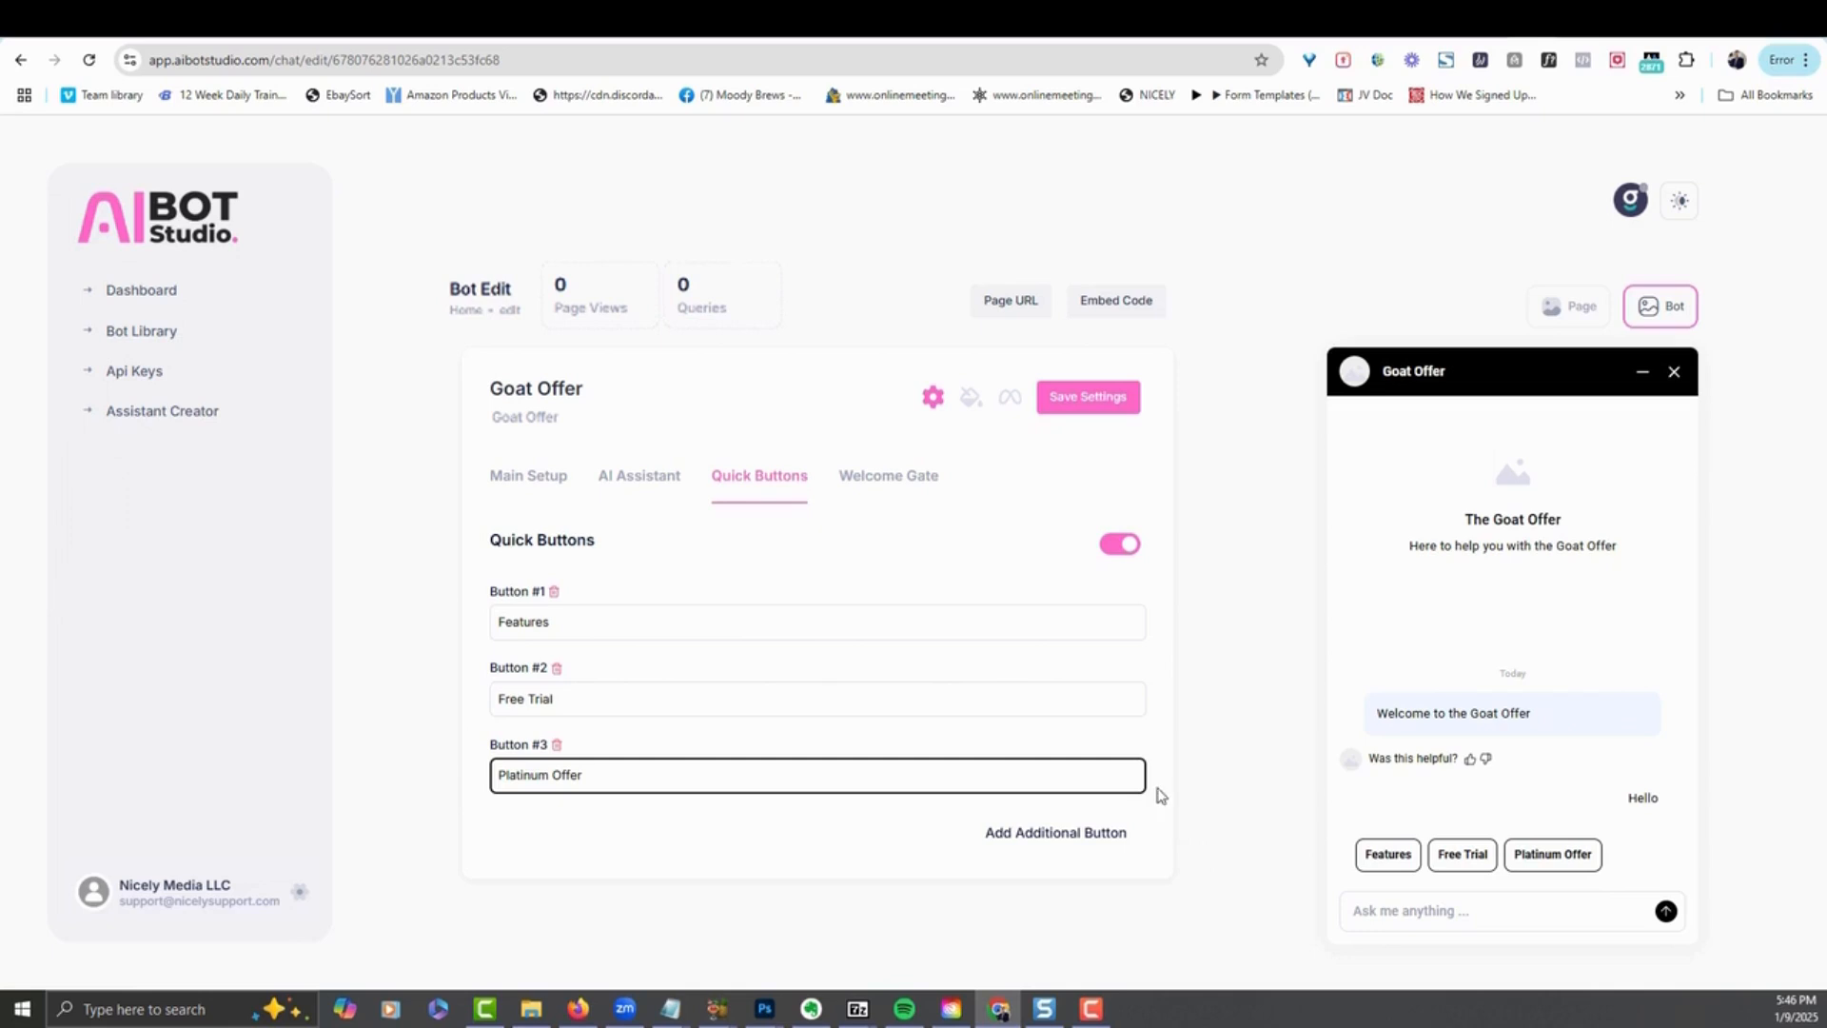
Step: Switch the Welcome Gate on and back off, and save the bot's settings
{"action": "left_click", "coordinate": [911, 488]}
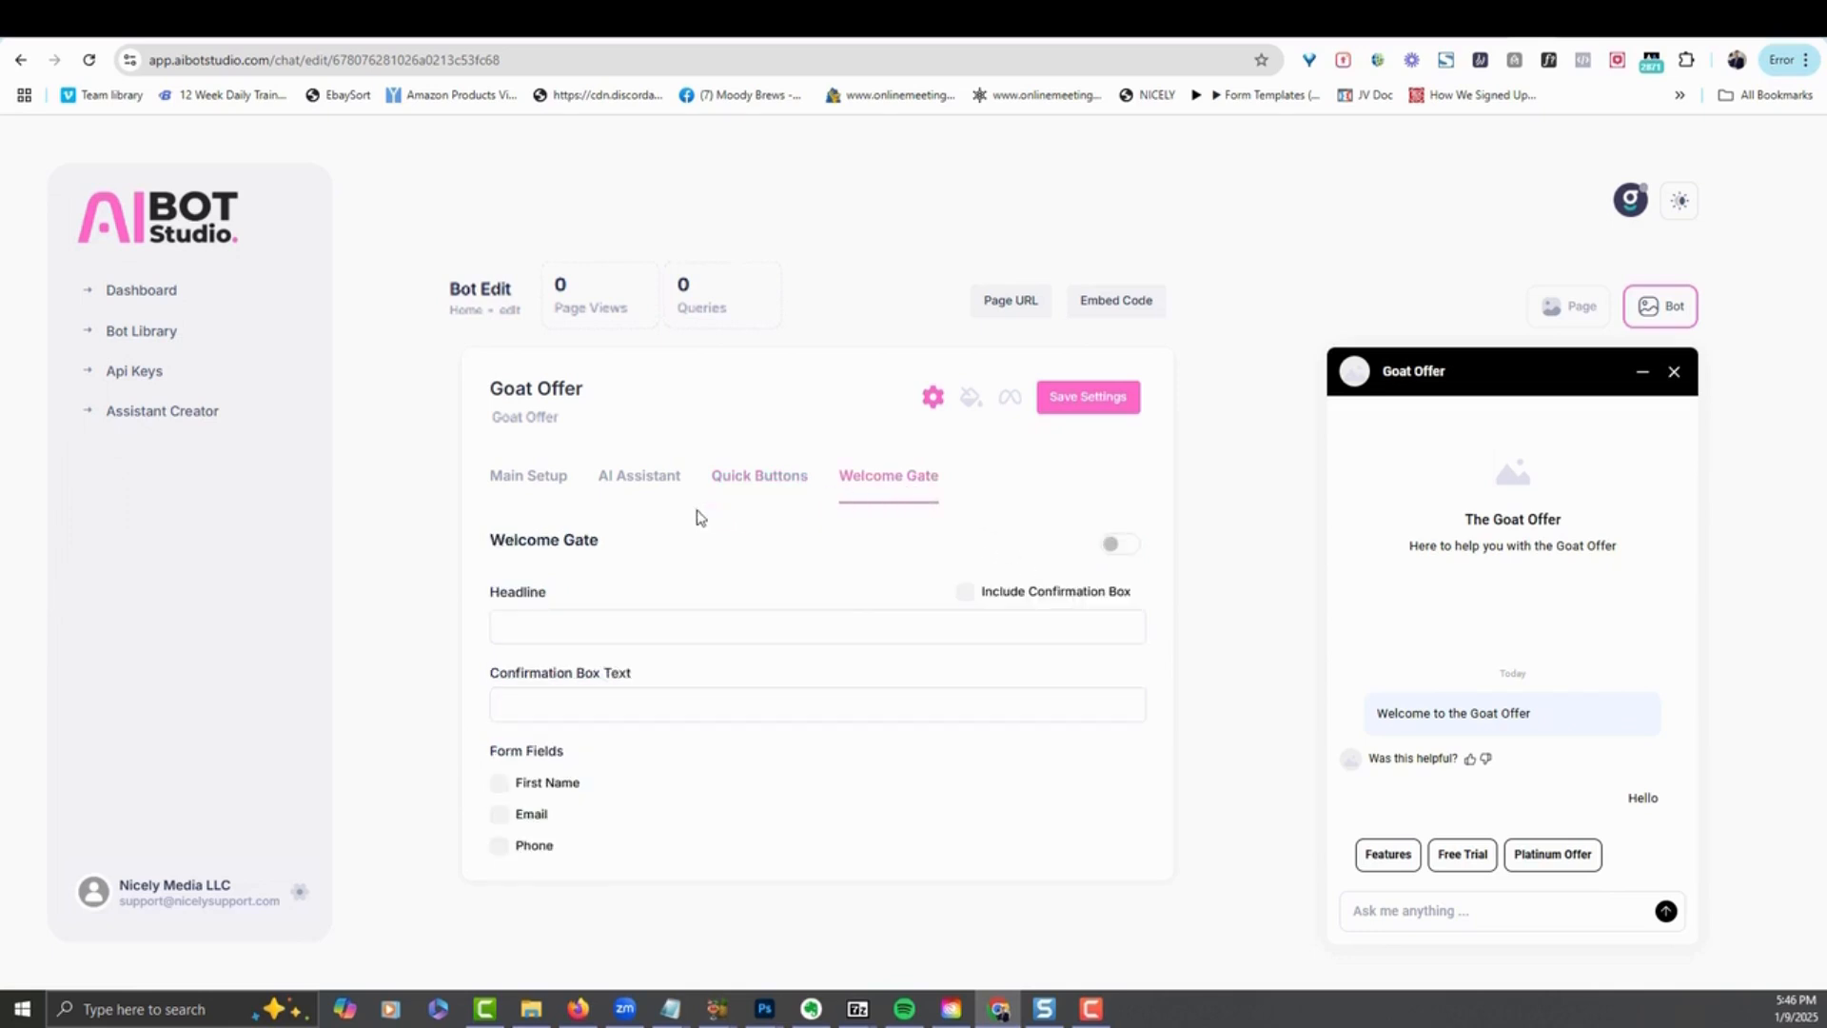
{"action": "left_click", "coordinate": [1133, 548]}
{"action": "left_click", "coordinate": [1132, 547]}
{"action": "left_click", "coordinate": [1105, 411]}
Step: Open the bot's data sources and look through the text, website and Q&A source types
{"action": "left_click", "coordinate": [938, 405]}
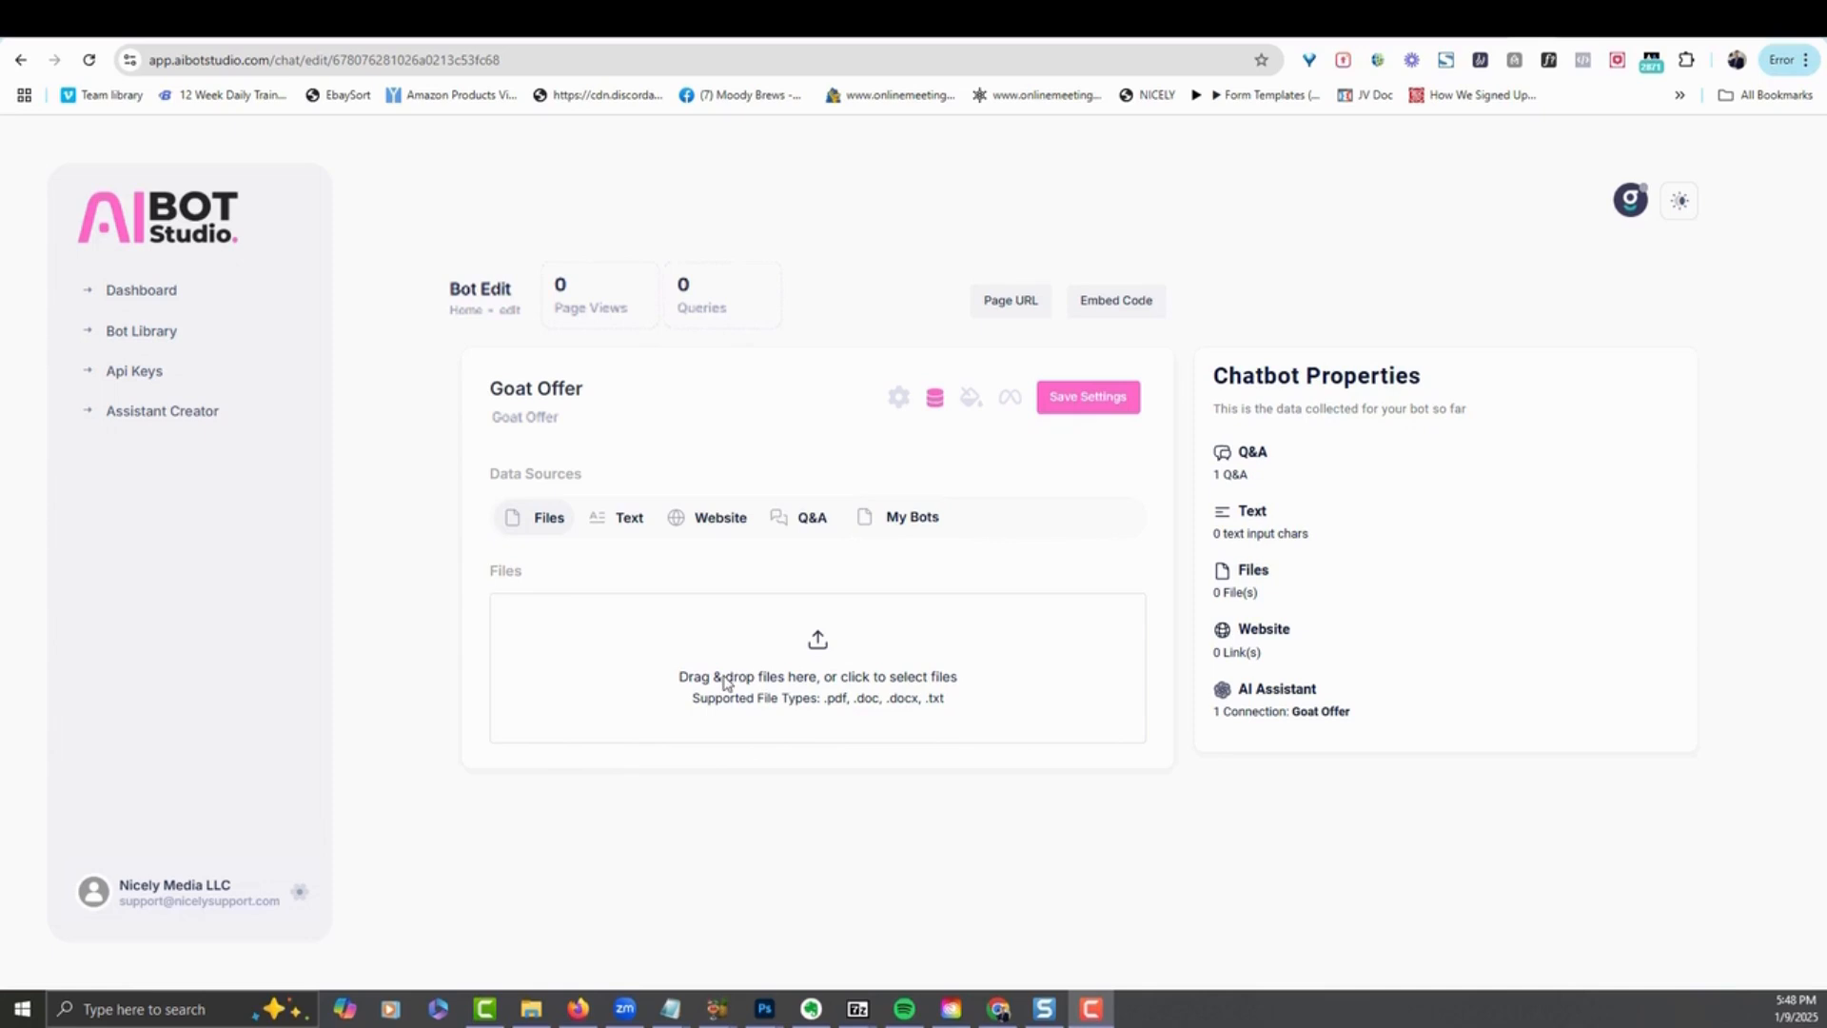
{"action": "left_click", "coordinate": [627, 521]}
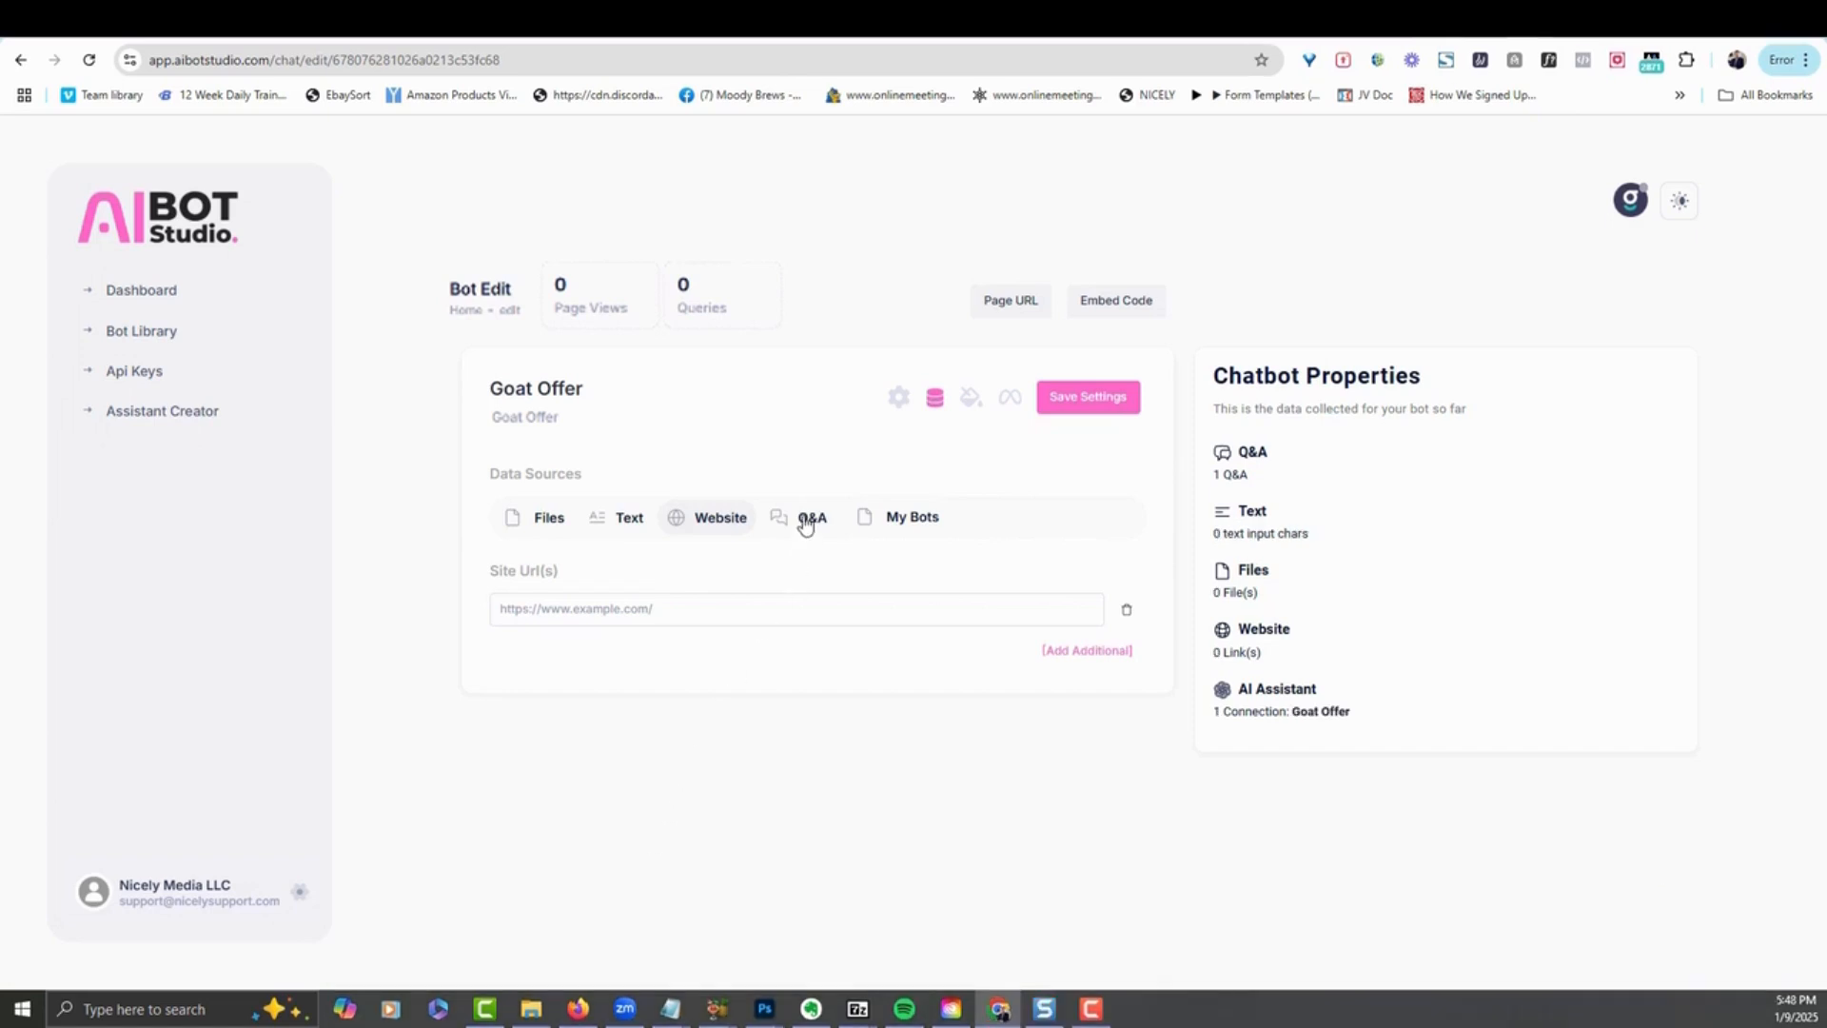
{"action": "left_click", "coordinate": [804, 518]}
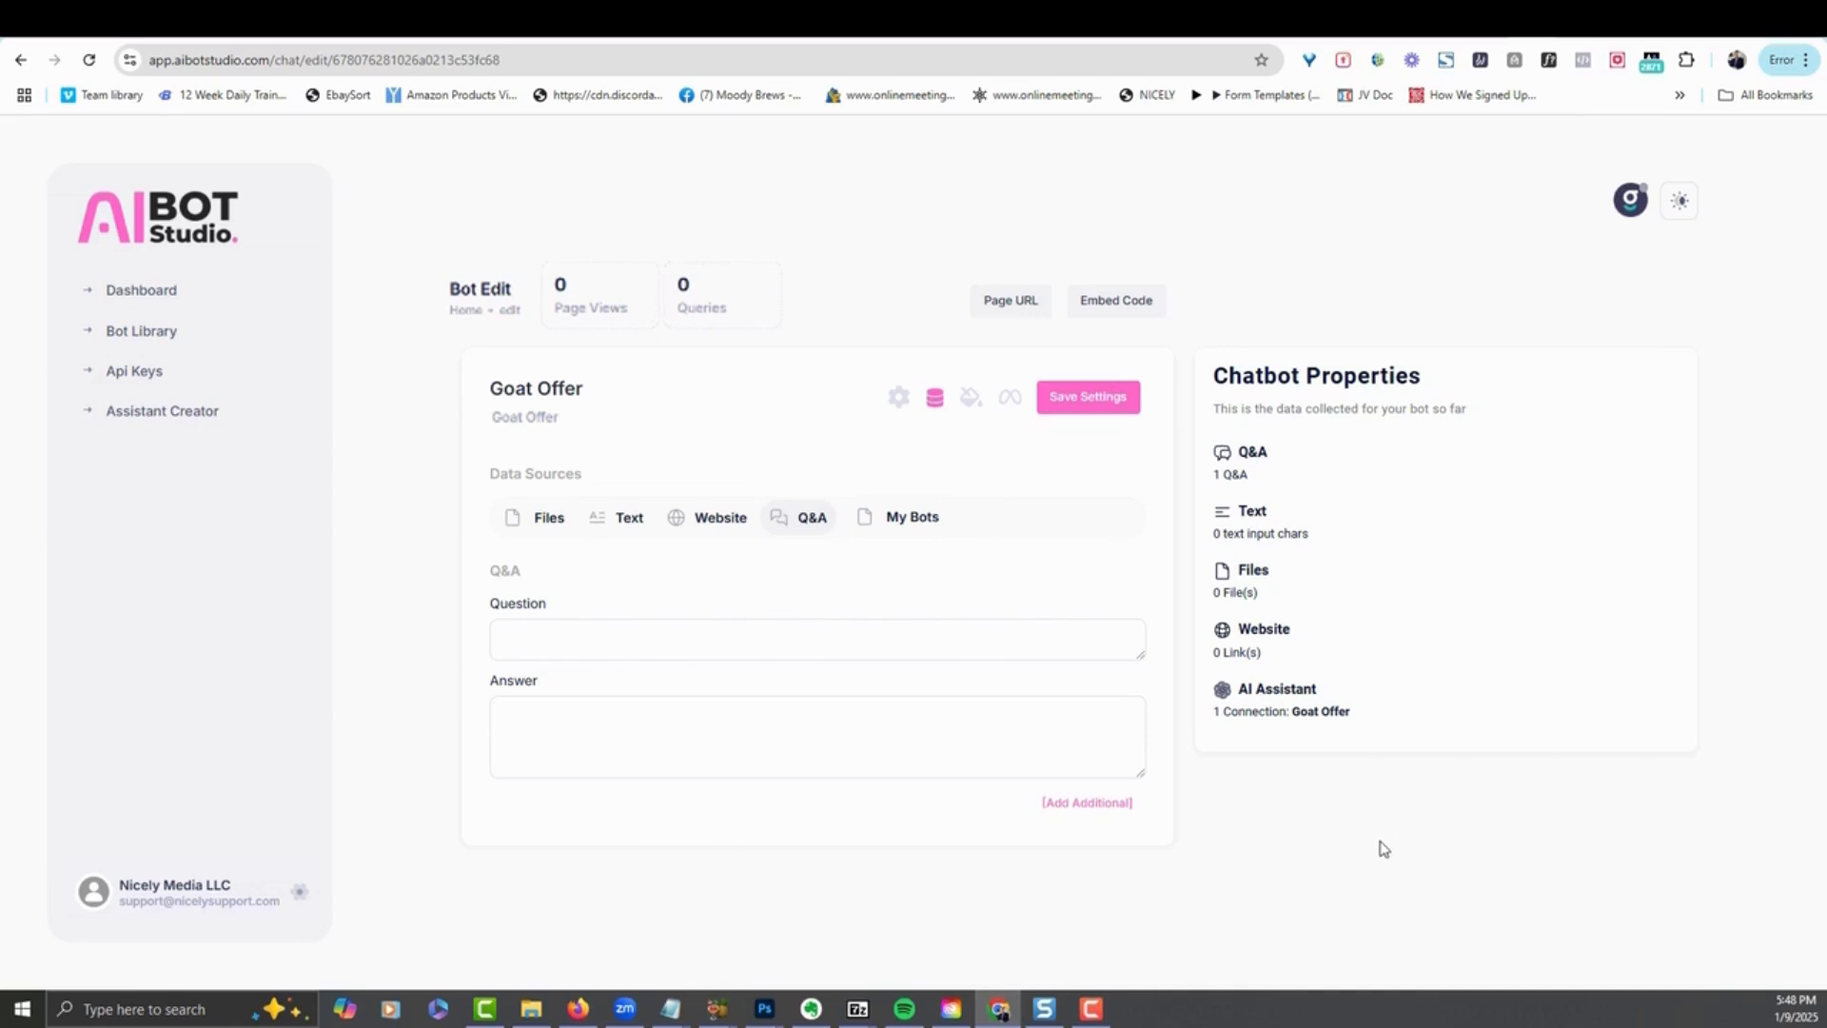
Step: Add NMW- Master.pdf as a file source and paste the Mint Bird and PopLinks Platinum descriptions as a text source
{"action": "left_click", "coordinate": [557, 538]}
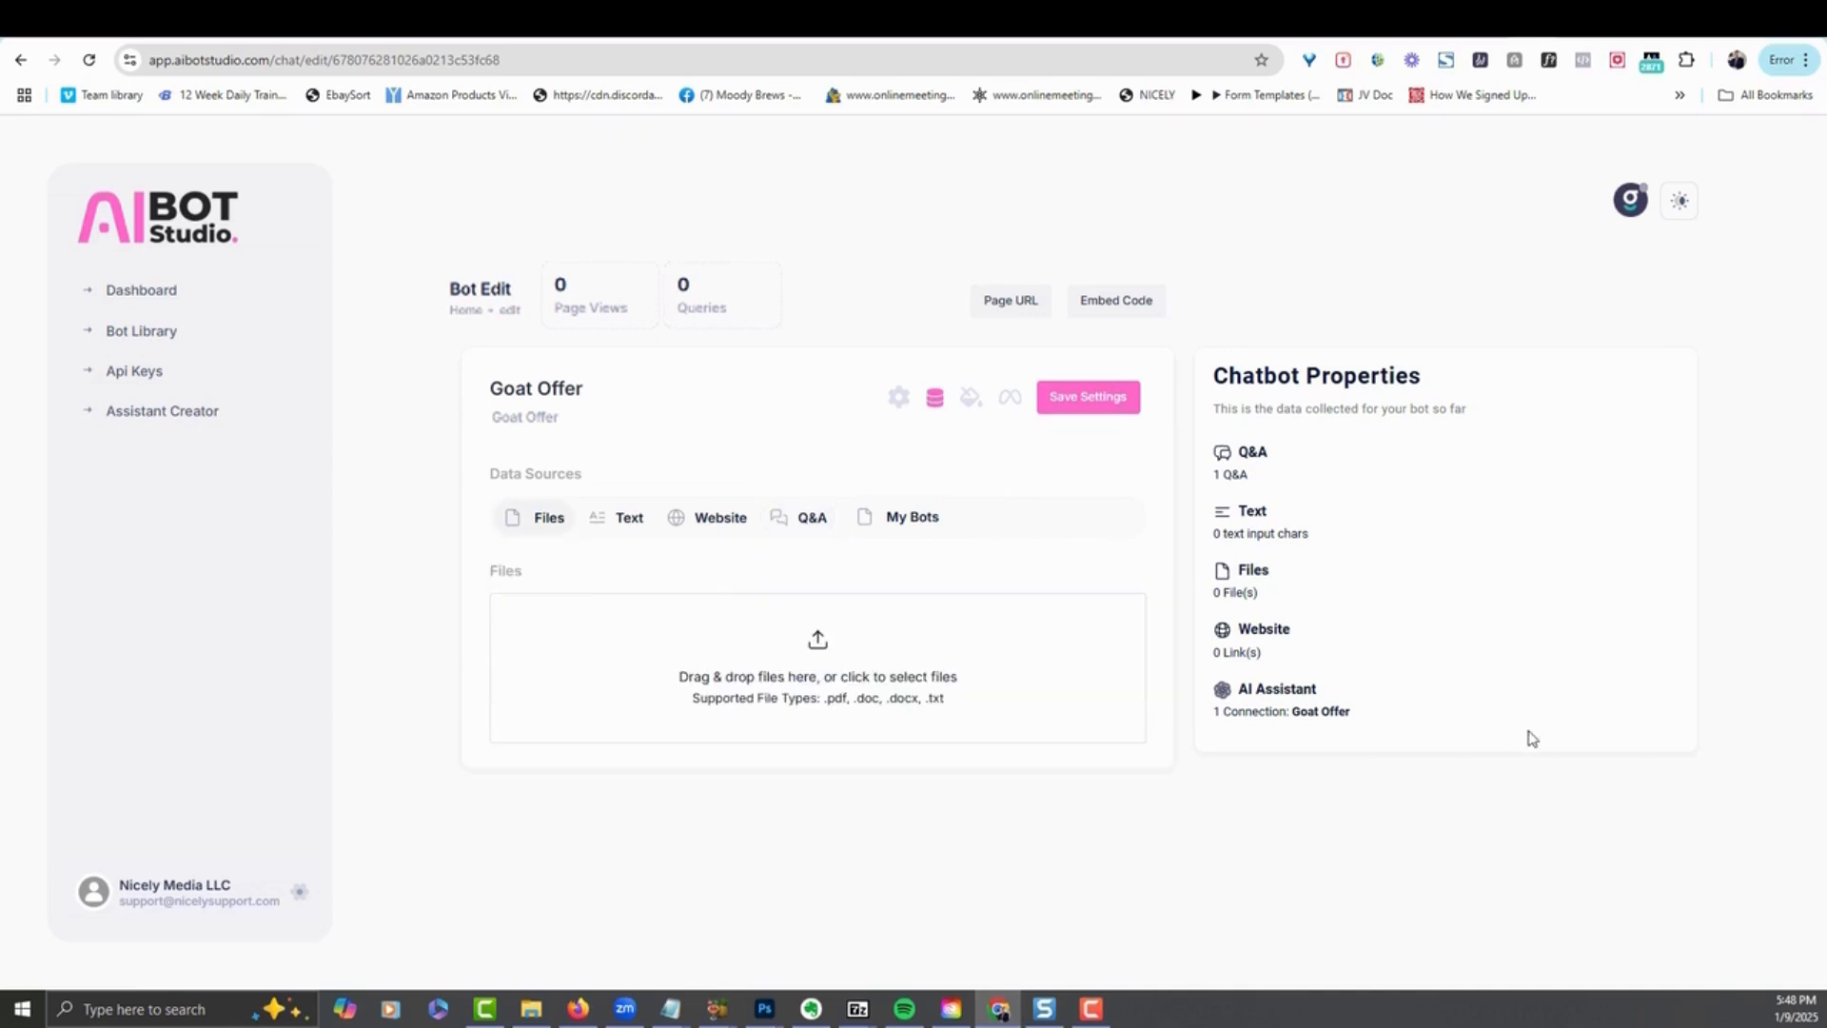
{"action": "left_click_drag", "start_coordinate": [1826, 533], "coordinate": [868, 681]}
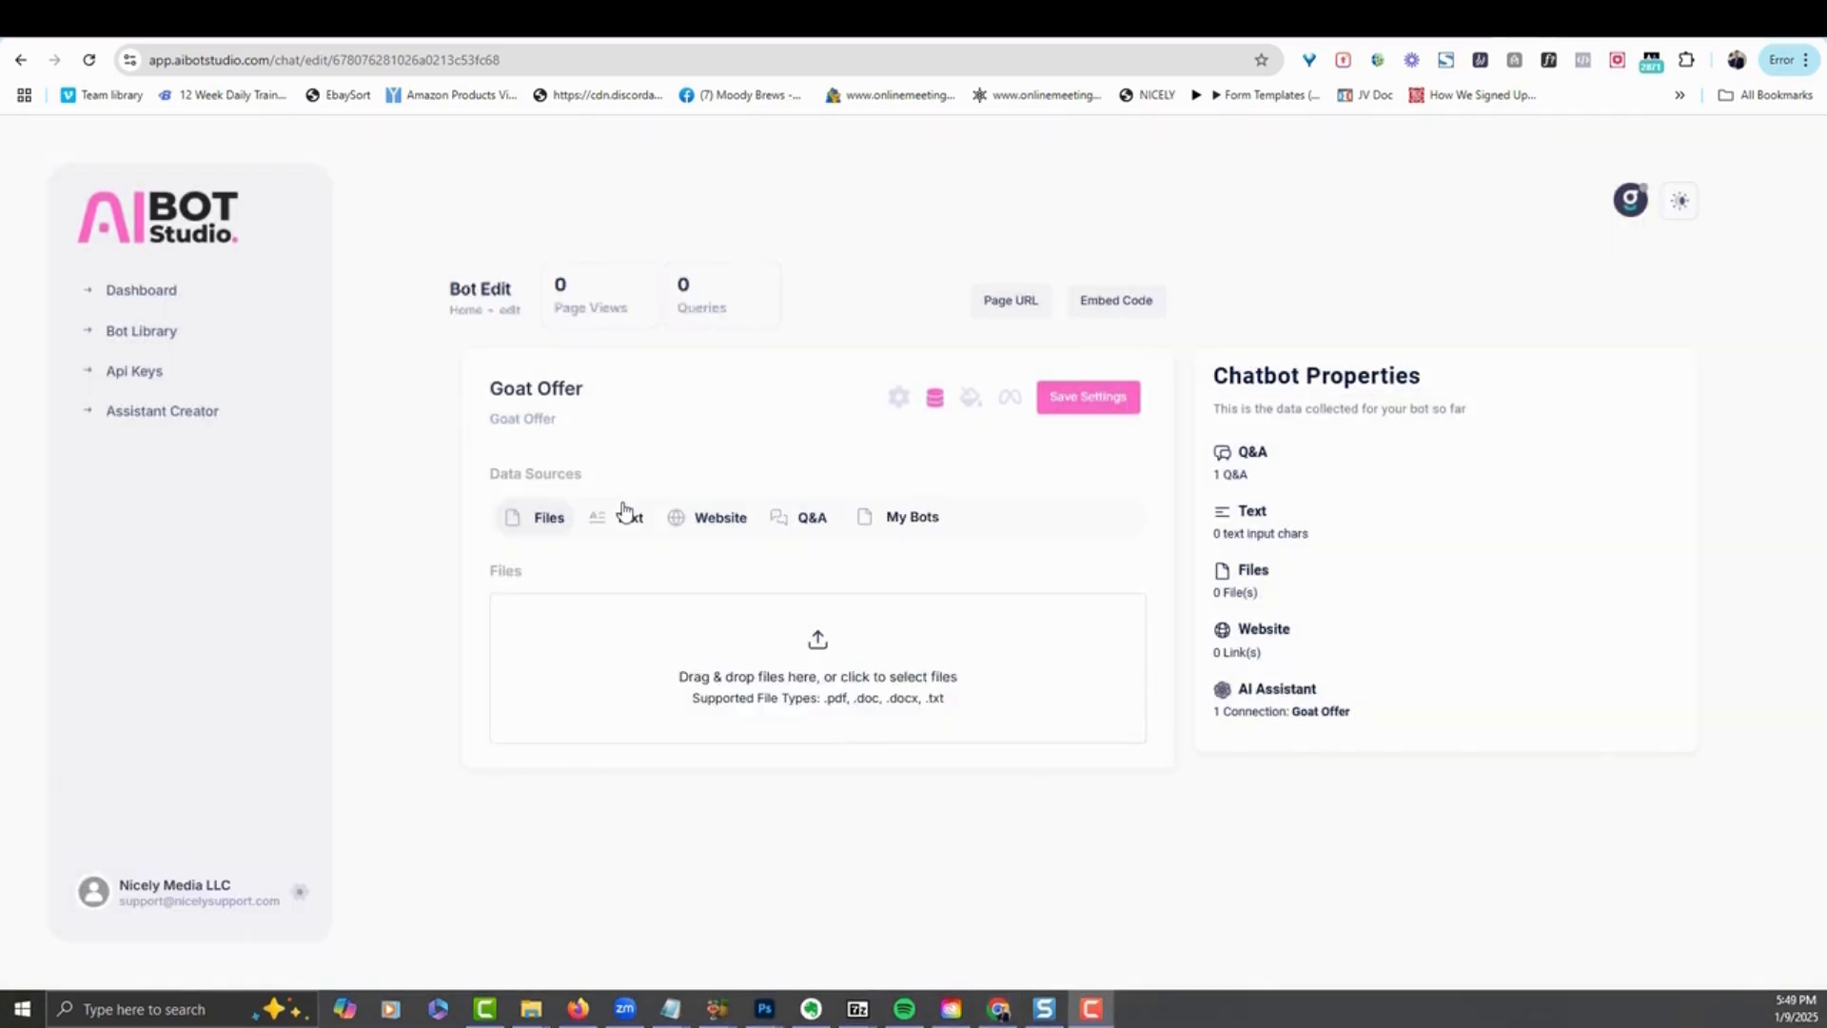
{"action": "left_click", "coordinate": [625, 519]}
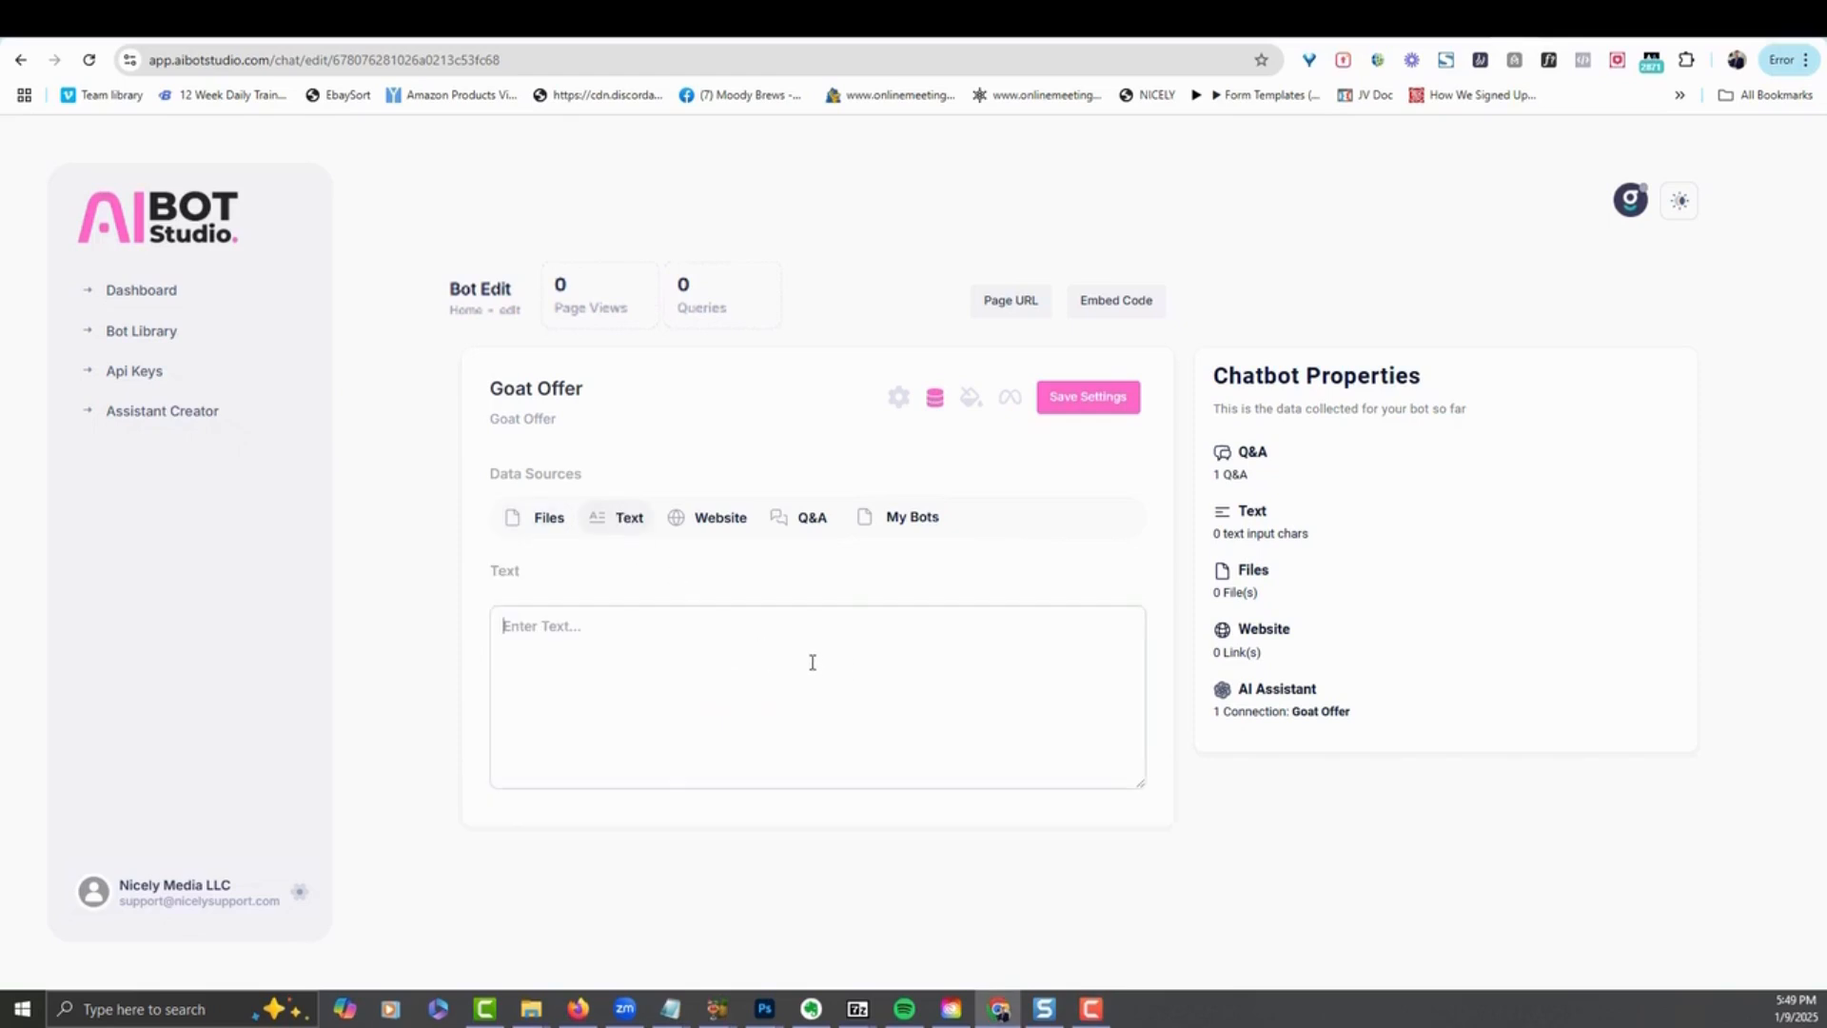
{"action": "left_click", "coordinate": [812, 663]}
{"action": "key", "text": "ctrl+v"}
{"action": "left_click_drag", "start_coordinate": [1138, 729], "coordinate": [1137, 639]}
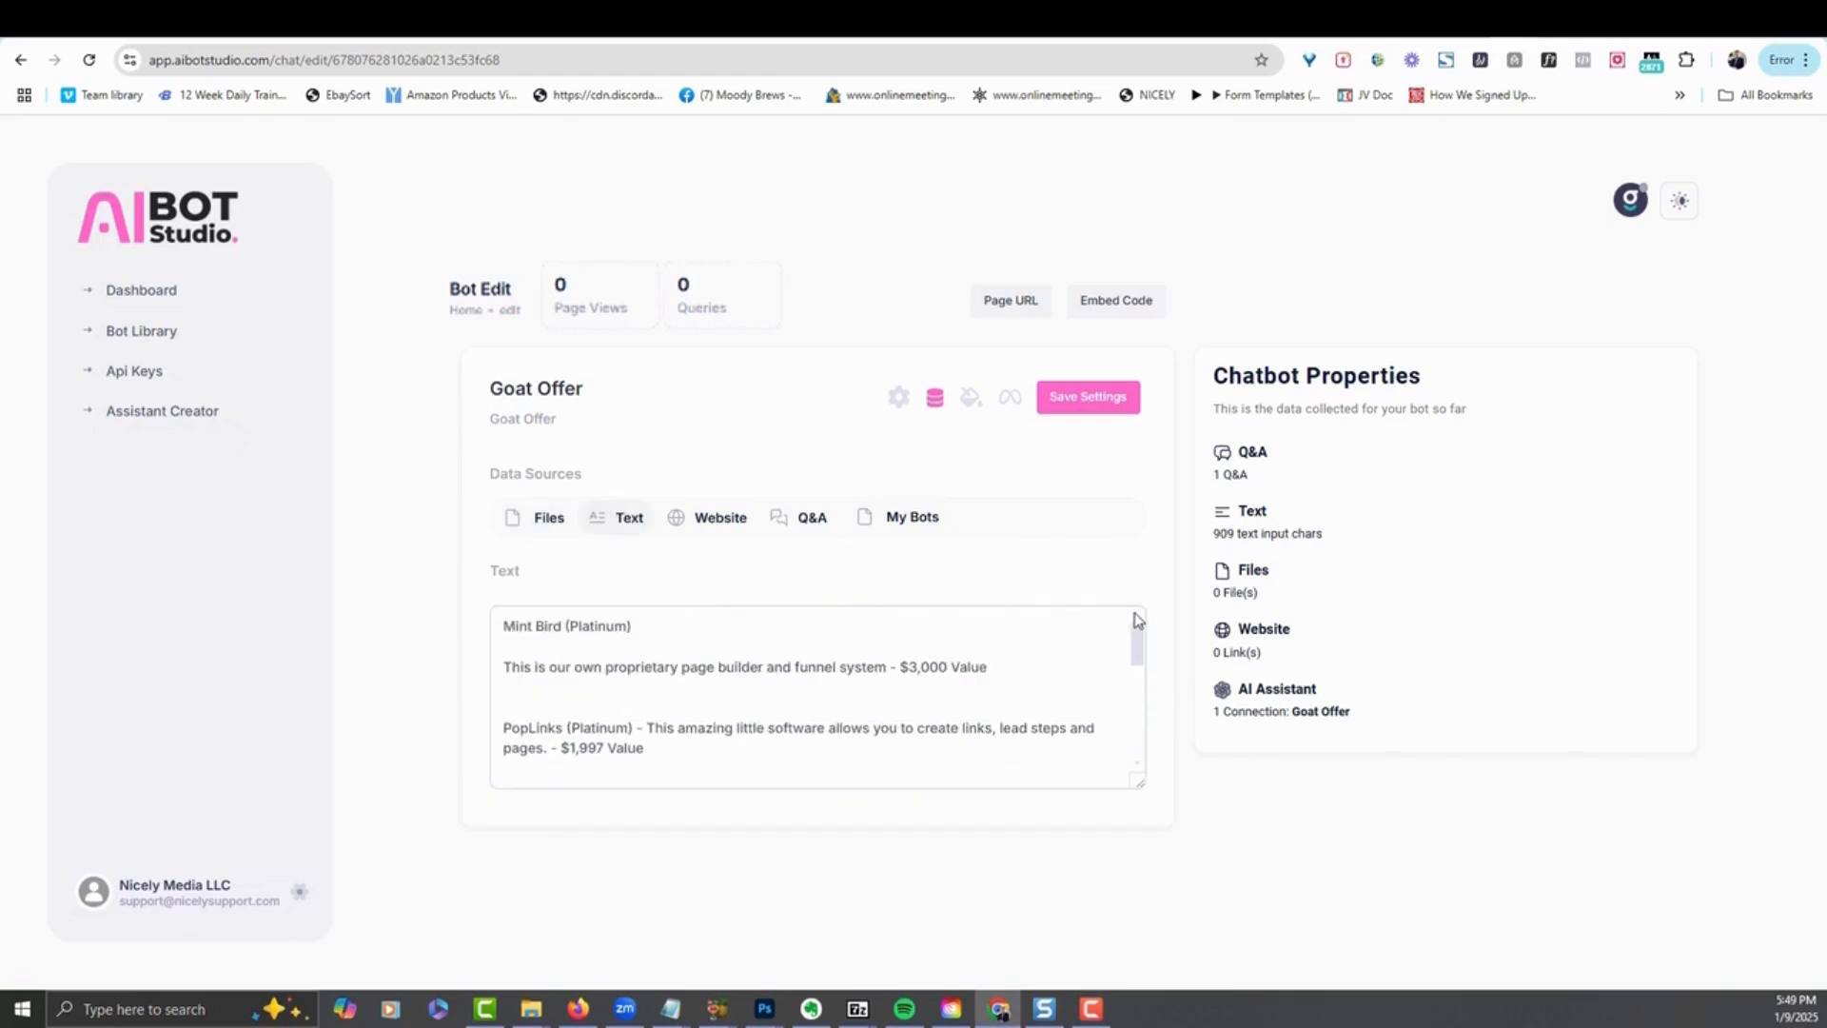
{"action": "left_click", "coordinate": [732, 522]}
{"action": "type", "text": "h"}
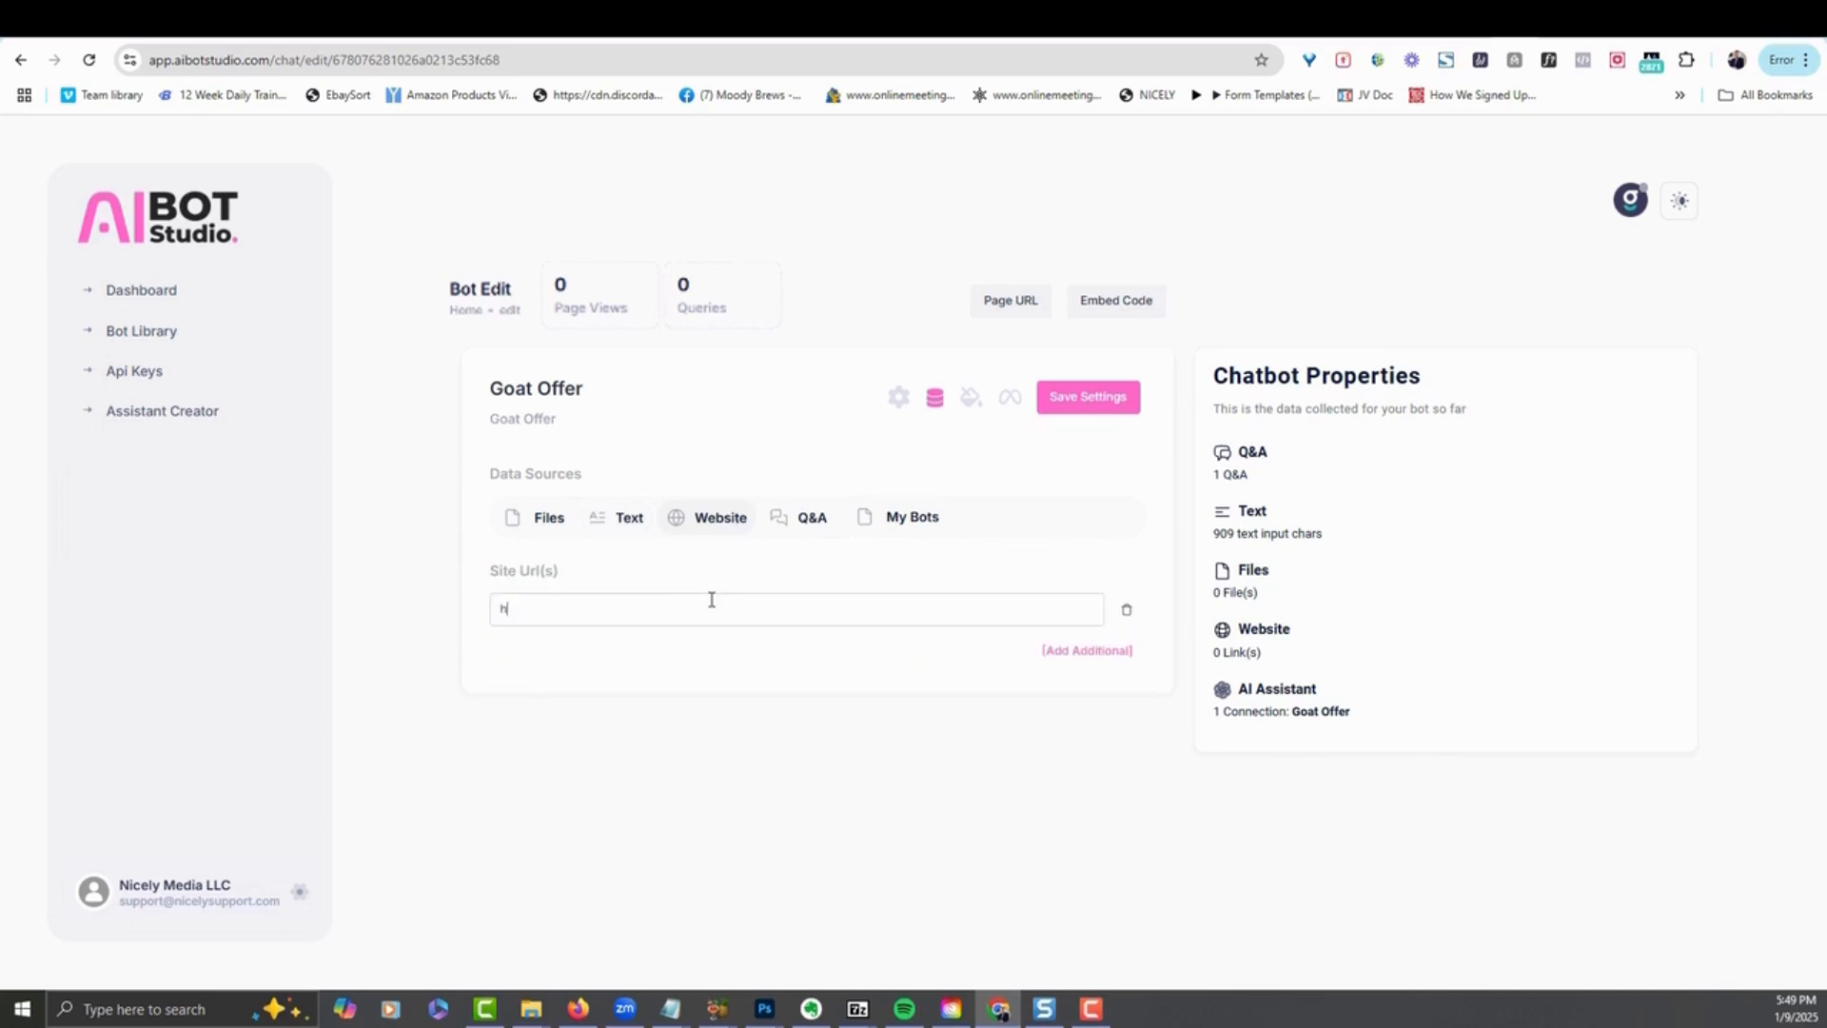
{"action": "type", "text": "ttps://greatestofferofalltime.com"}
Step: Add the Q&A question "How much does it cost to get started" with the answer "$7.00" and save the settings
{"action": "left_click", "coordinate": [815, 526]}
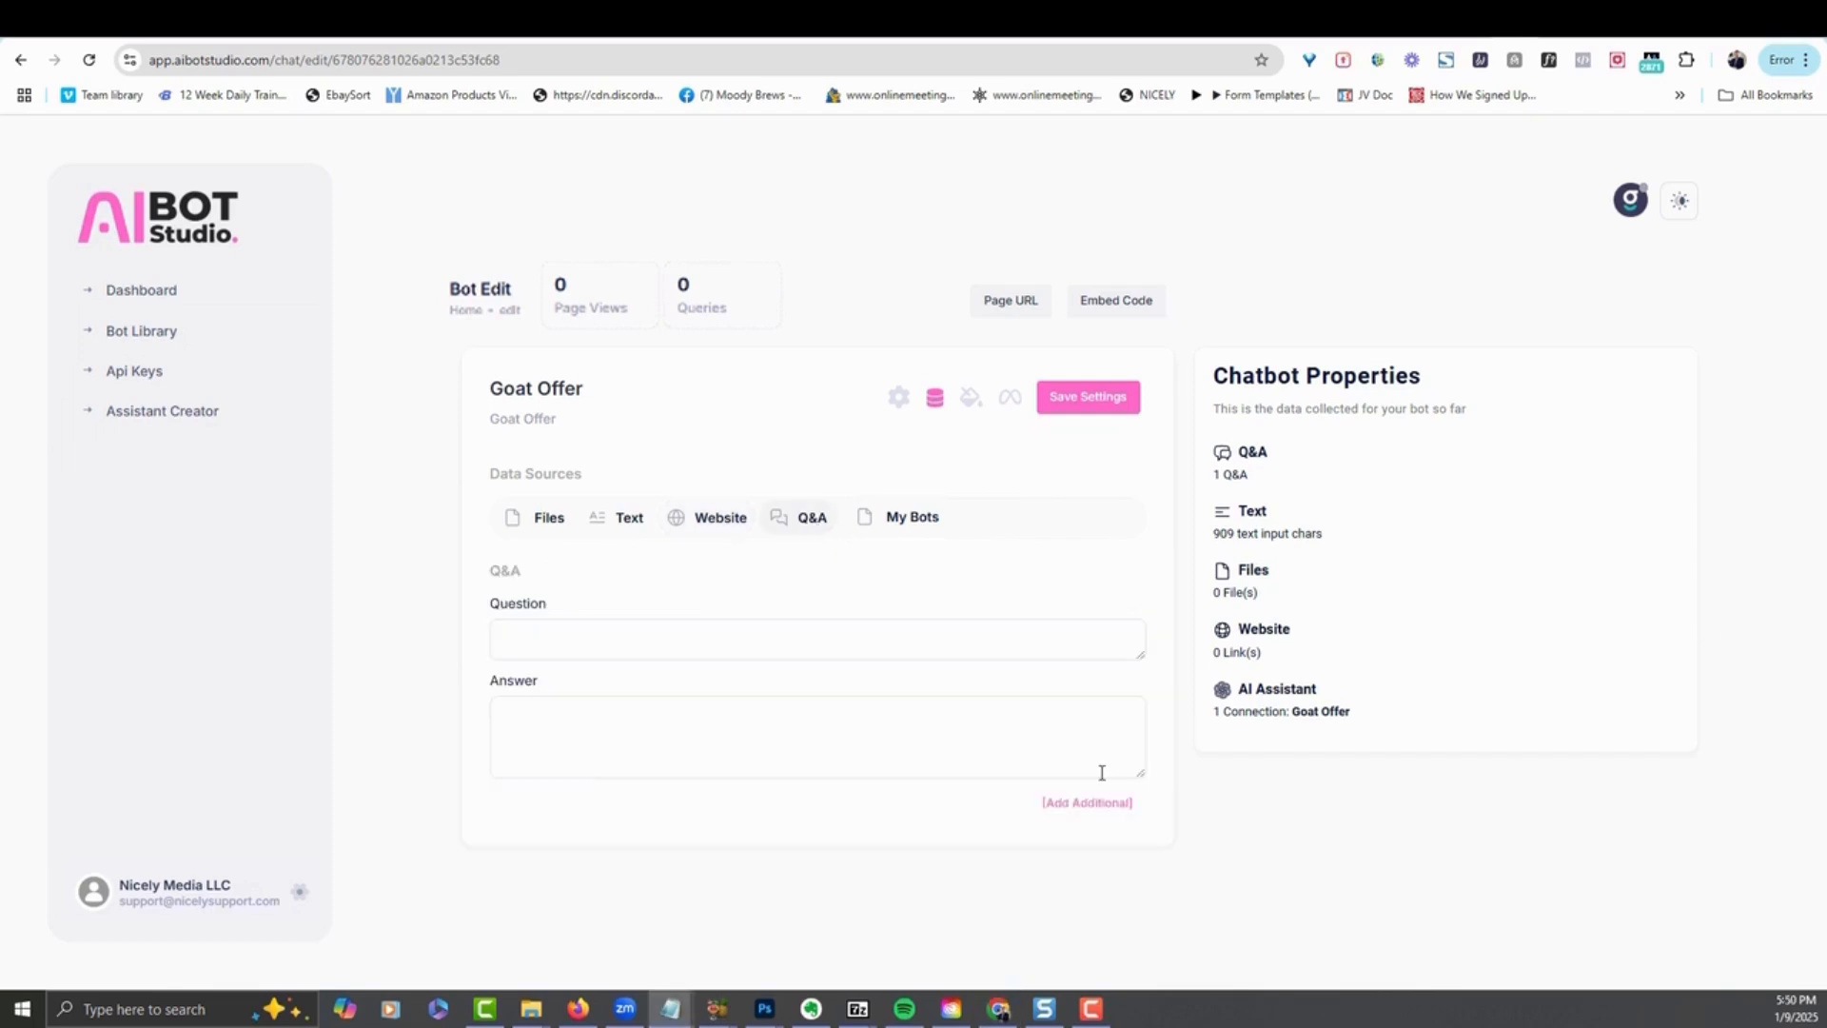
{"action": "left_click", "coordinate": [713, 634]}
{"action": "type", "text": "How much does it cost to get started"}
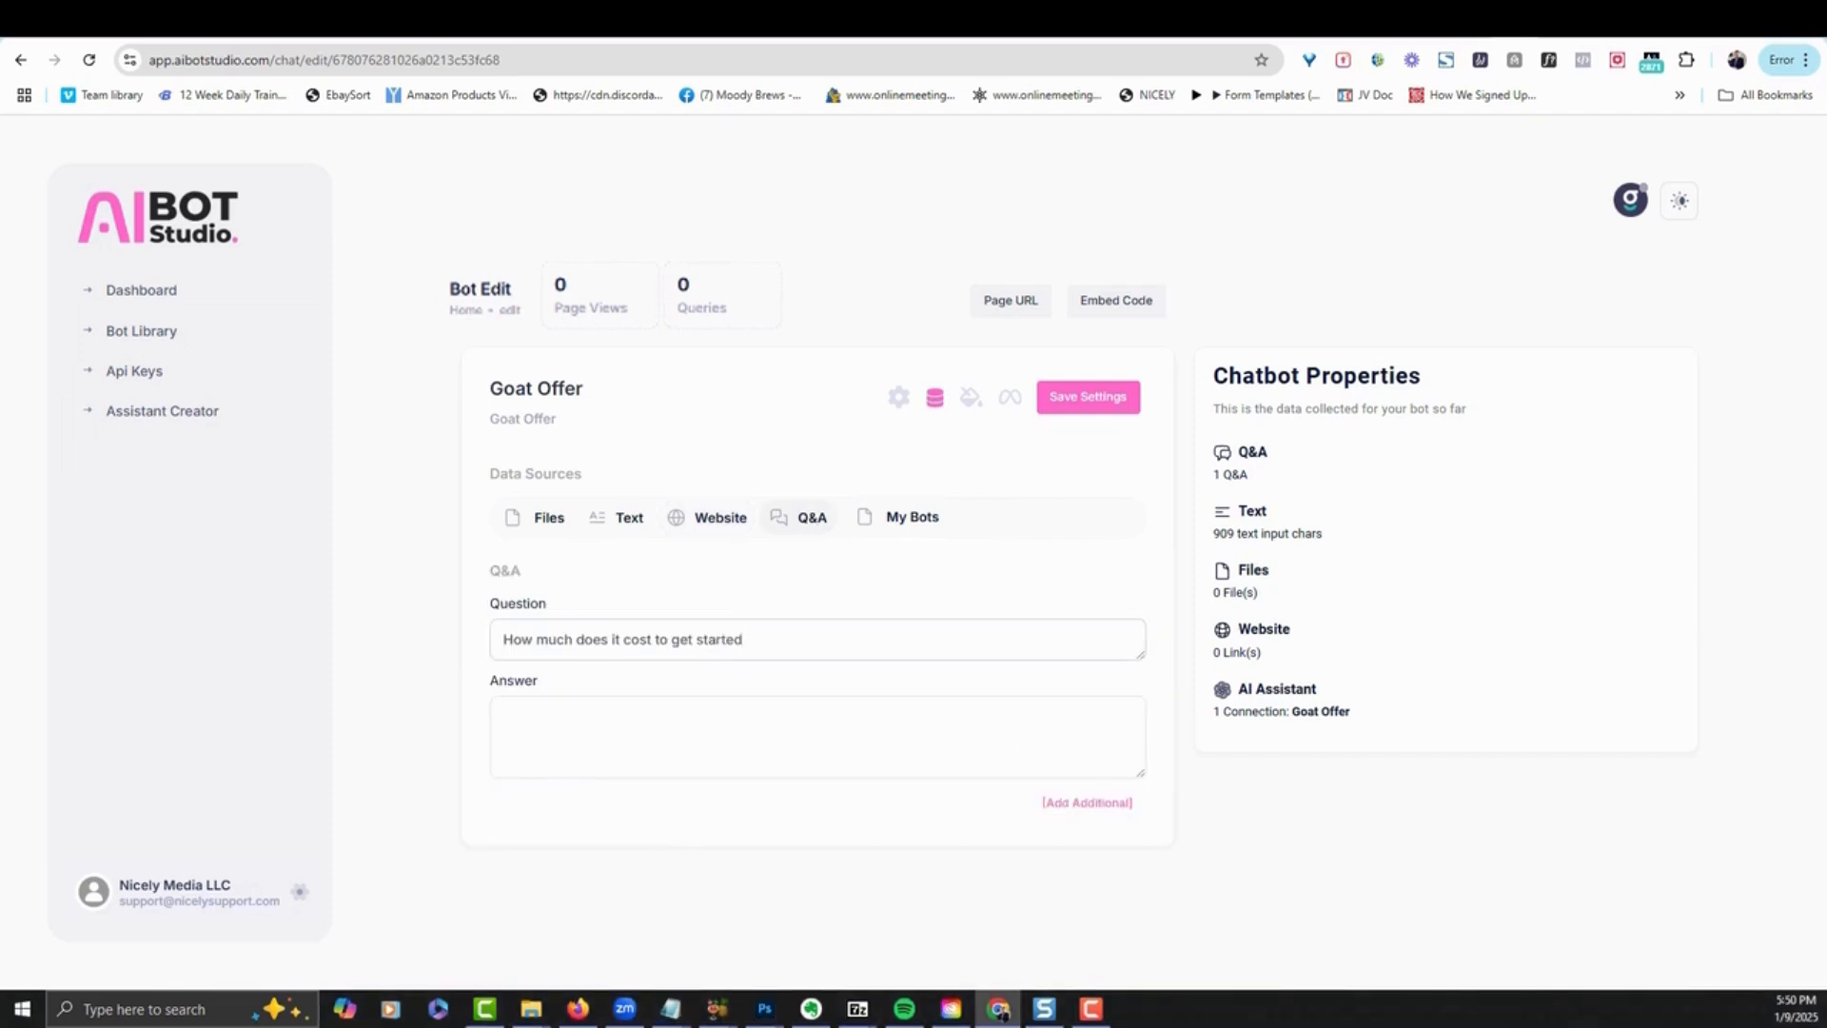
{"action": "left_click", "coordinate": [789, 718]}
{"action": "type", "text": "$7.00"}
{"action": "left_click", "coordinate": [1092, 398]}
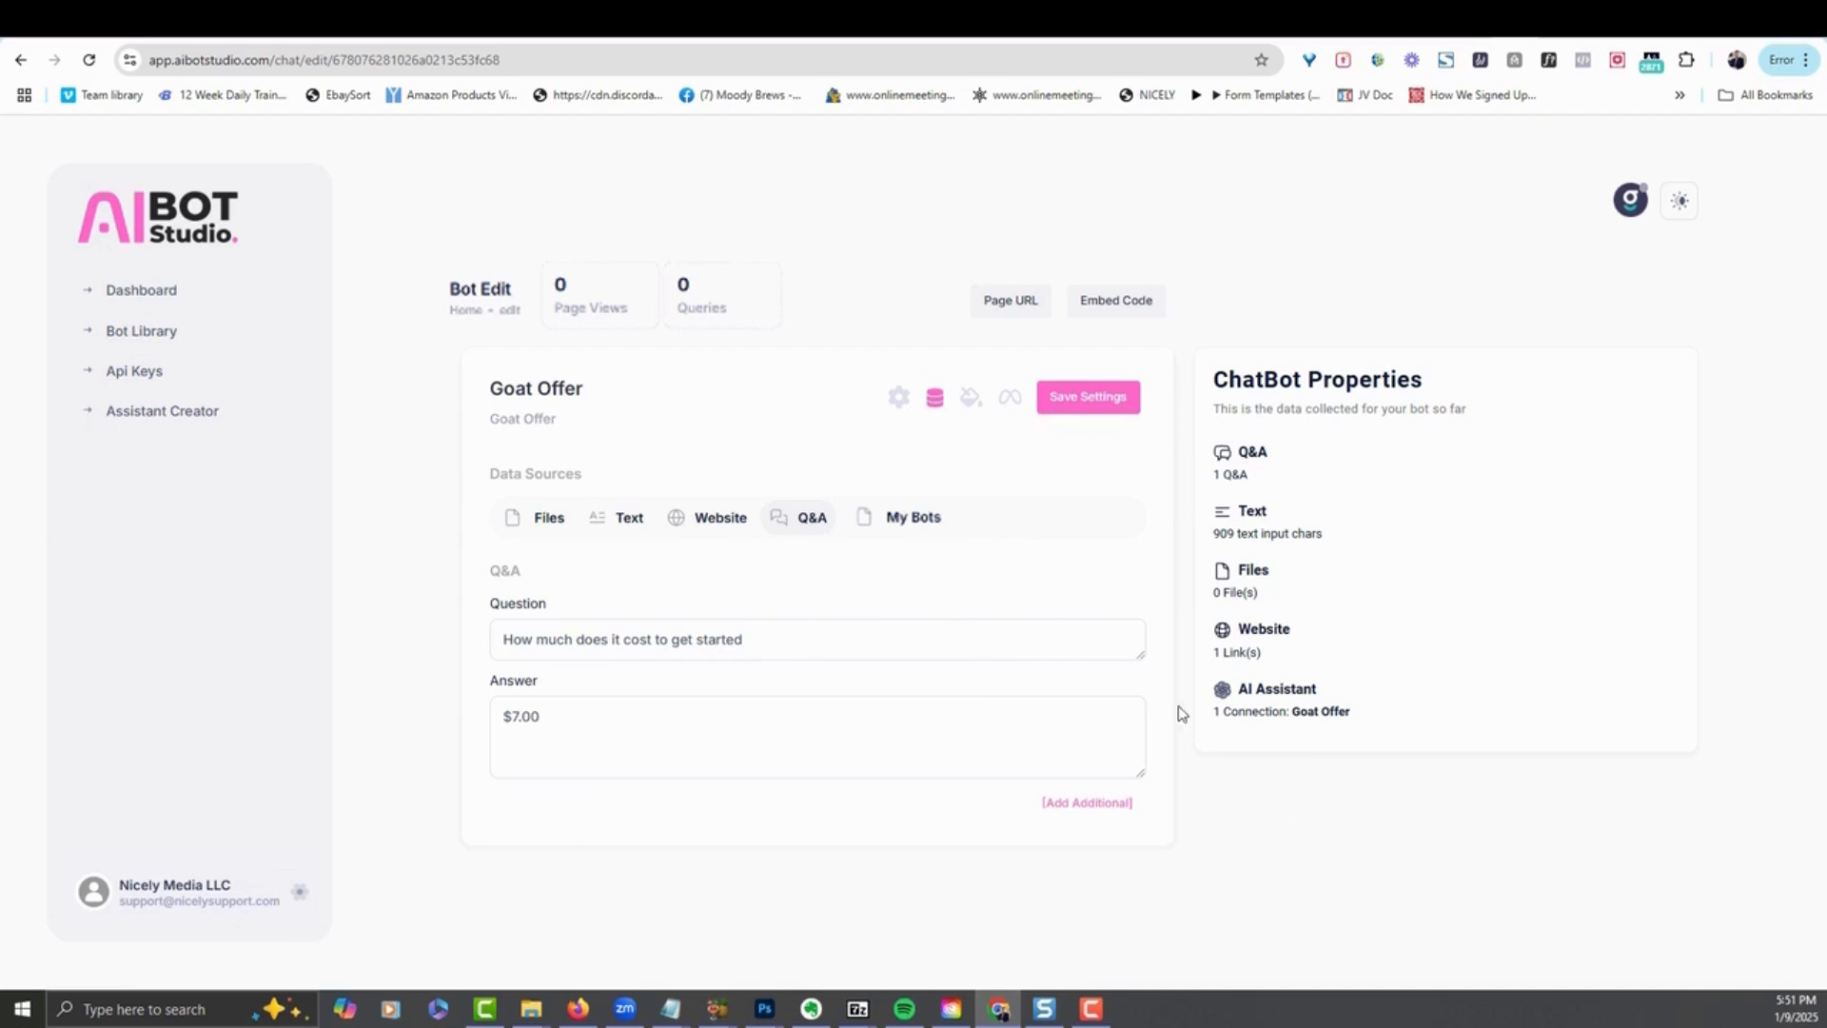
Step: In the bot's design settings, add the Greatest Offer of All Time main logo, the purple goat round logo and the black goat widget icon
{"action": "left_click", "coordinate": [971, 398]}
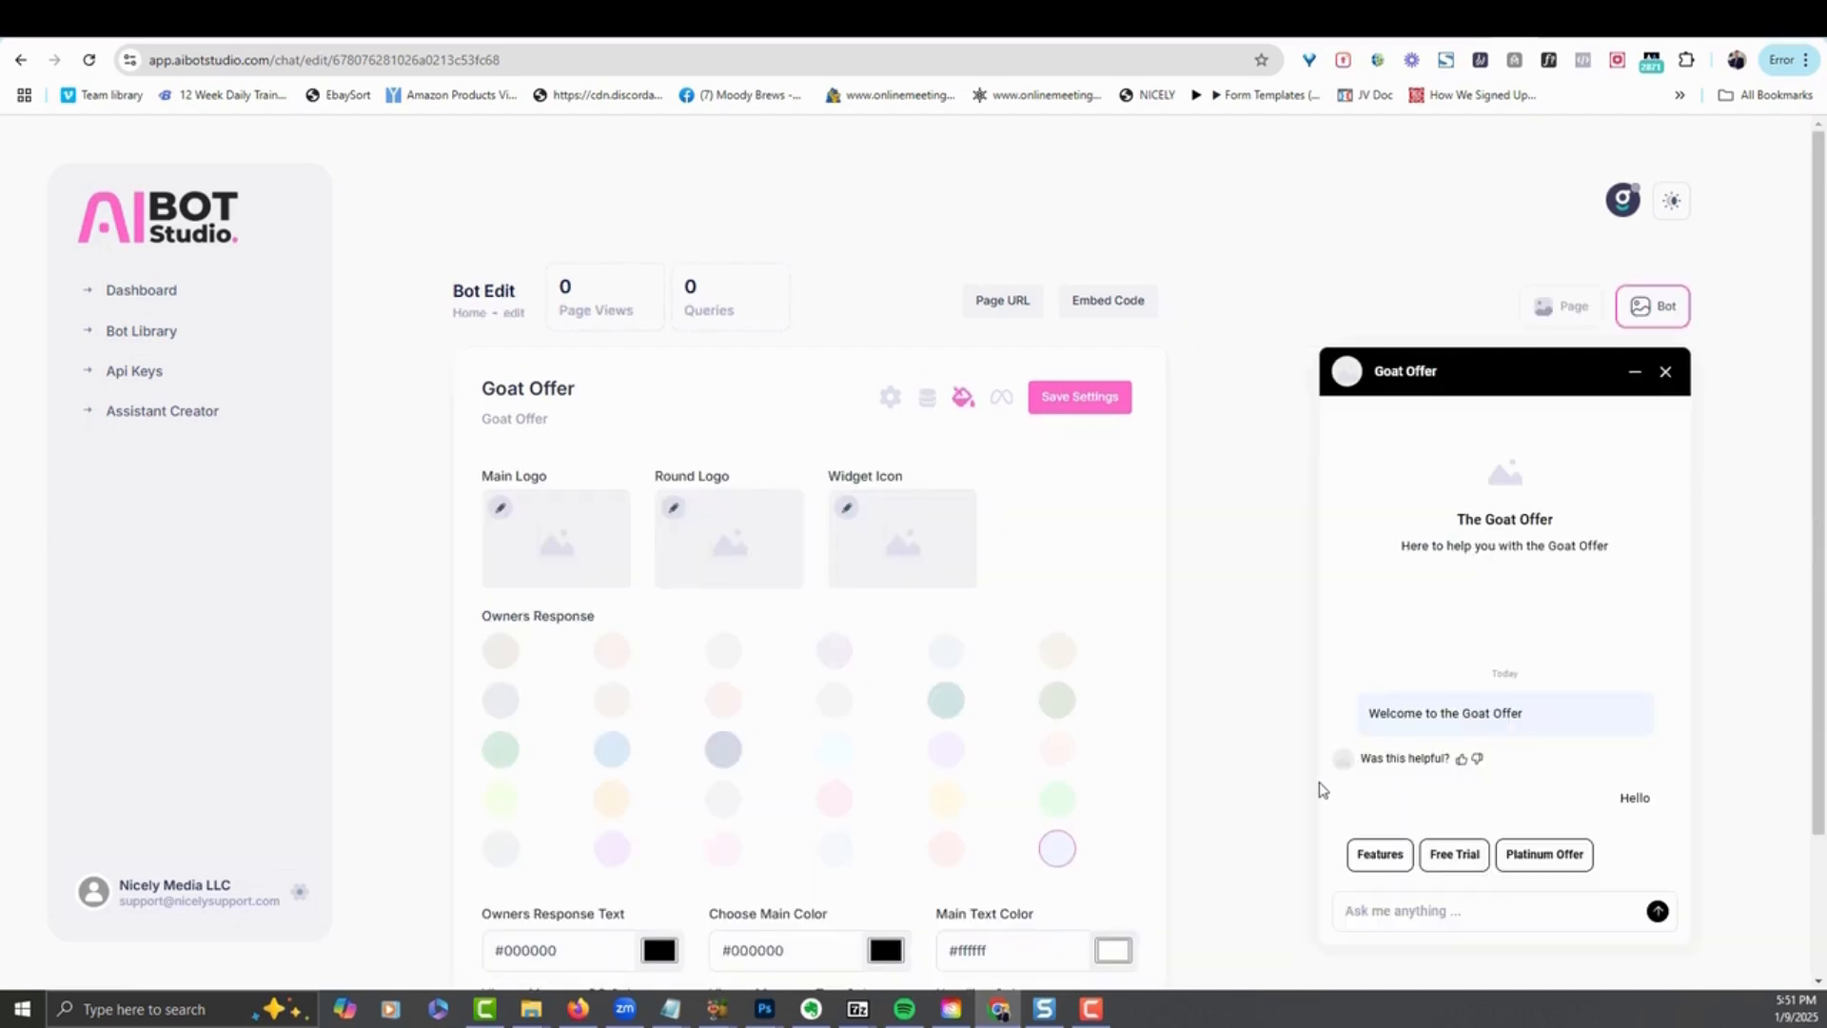
{"action": "scroll", "coordinate": [1817, 463], "scroll_direction": "down", "scroll_amount": 1}
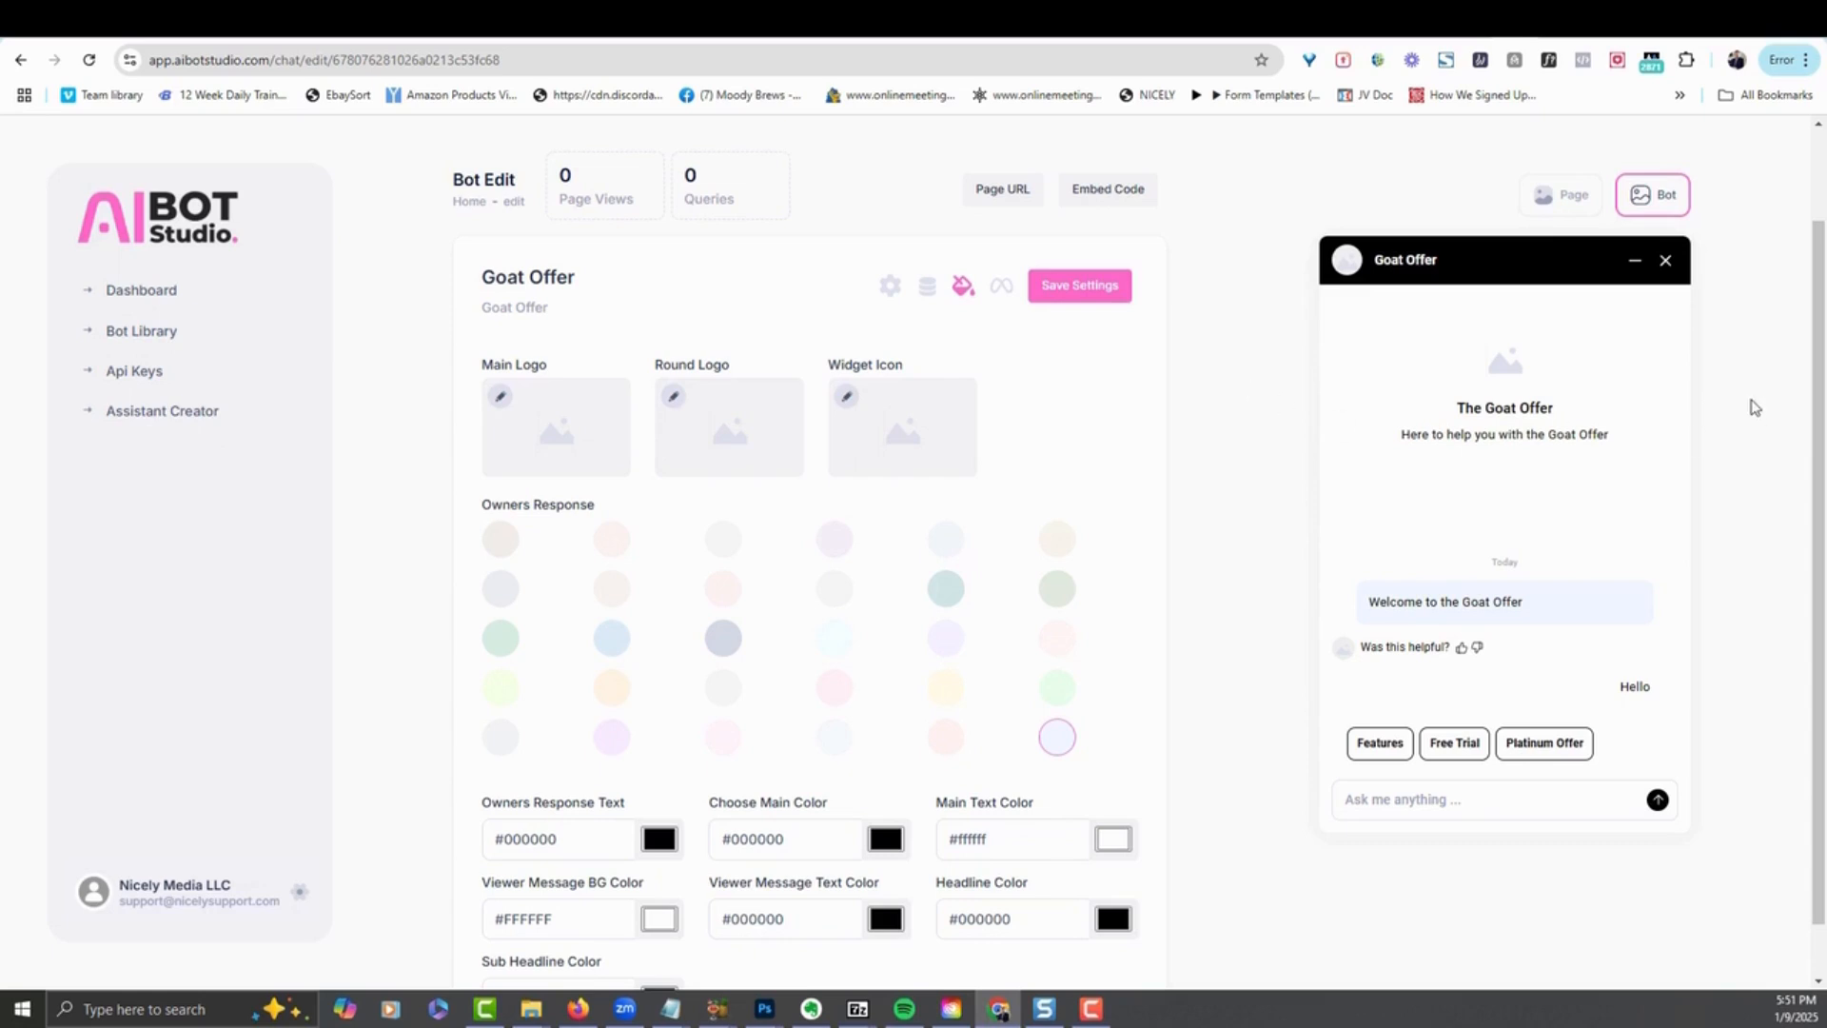
{"action": "left_click", "coordinate": [1554, 200]}
{"action": "left_click", "coordinate": [1653, 195]}
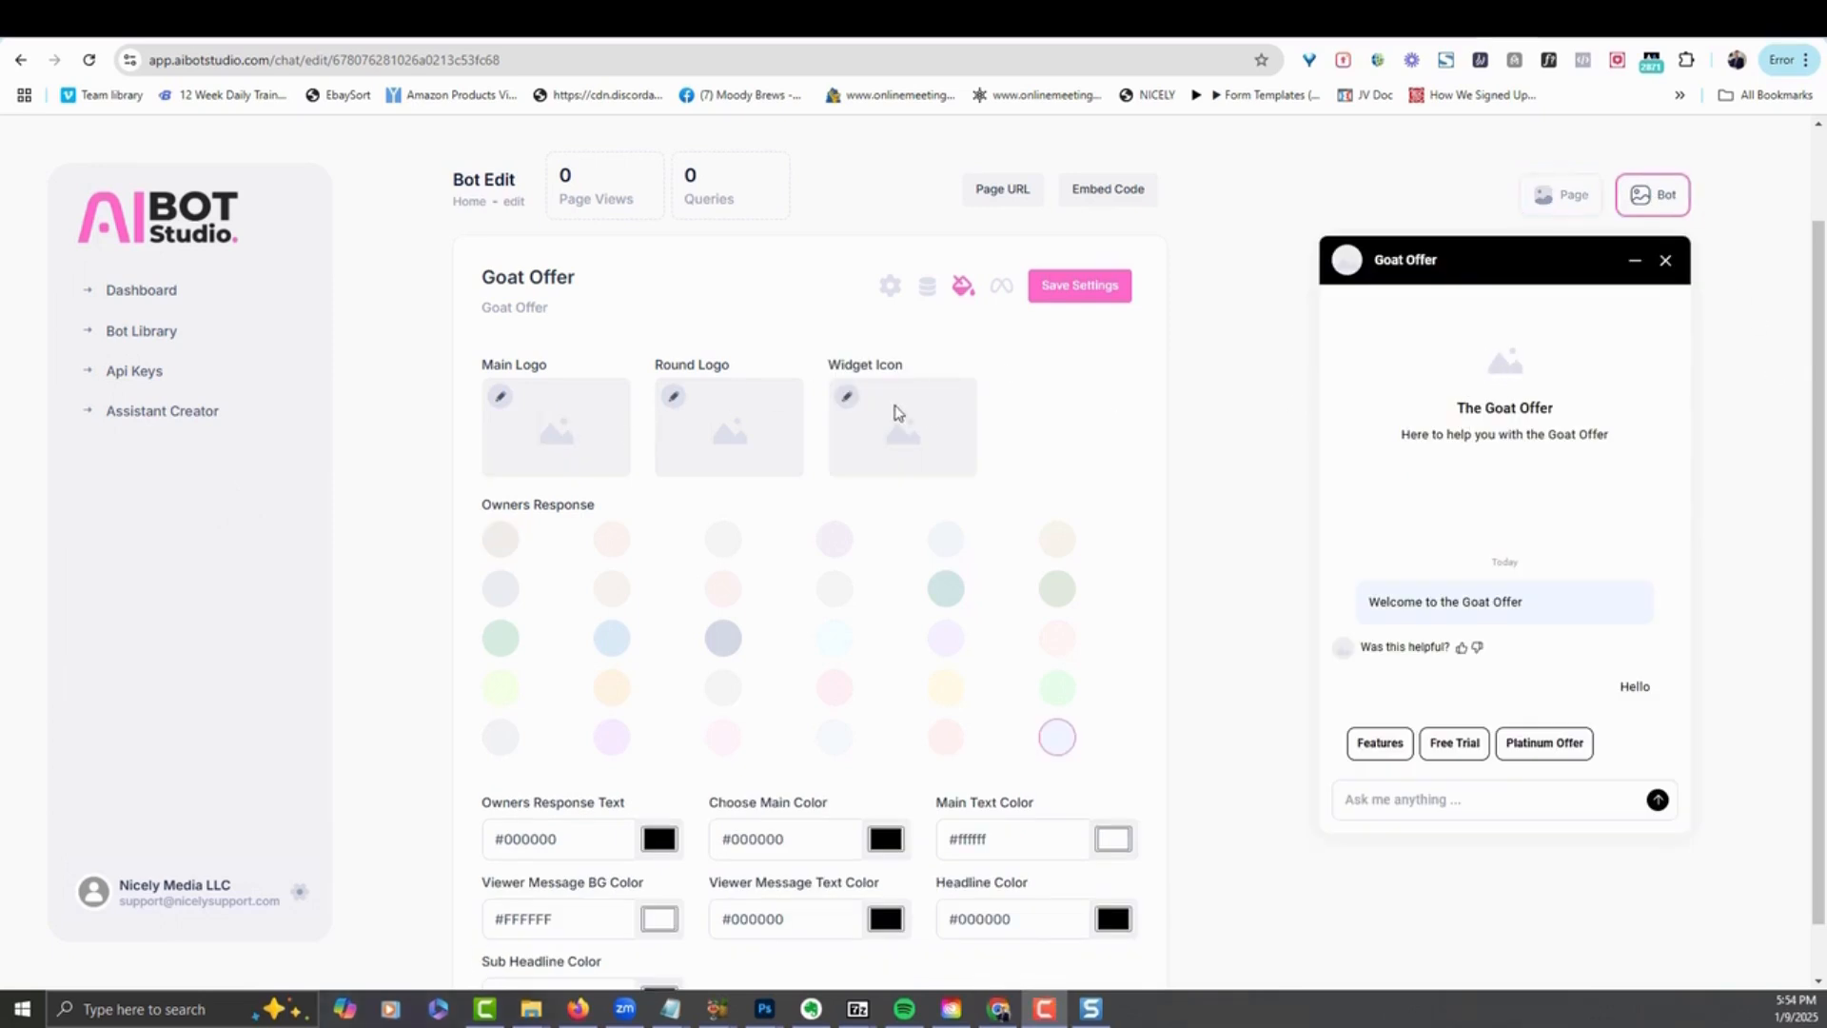
{"action": "left_click", "coordinate": [503, 399]}
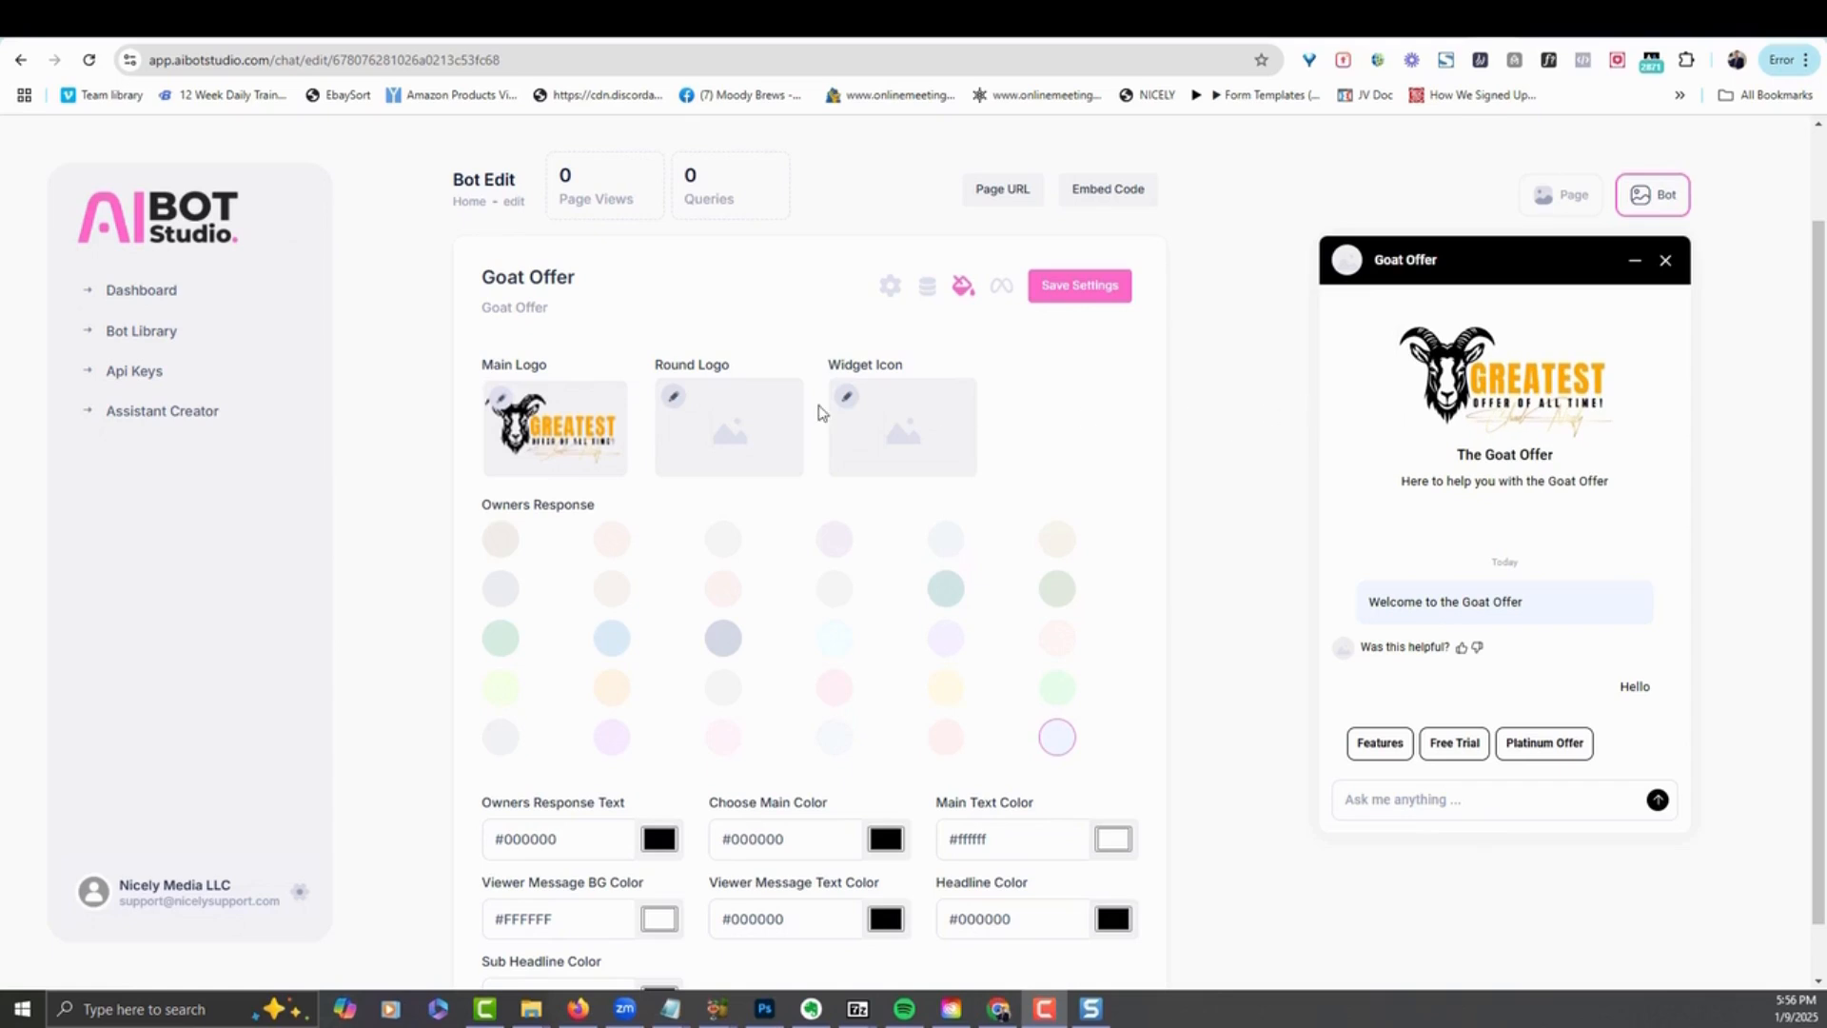
{"action": "left_click", "coordinate": [670, 397]}
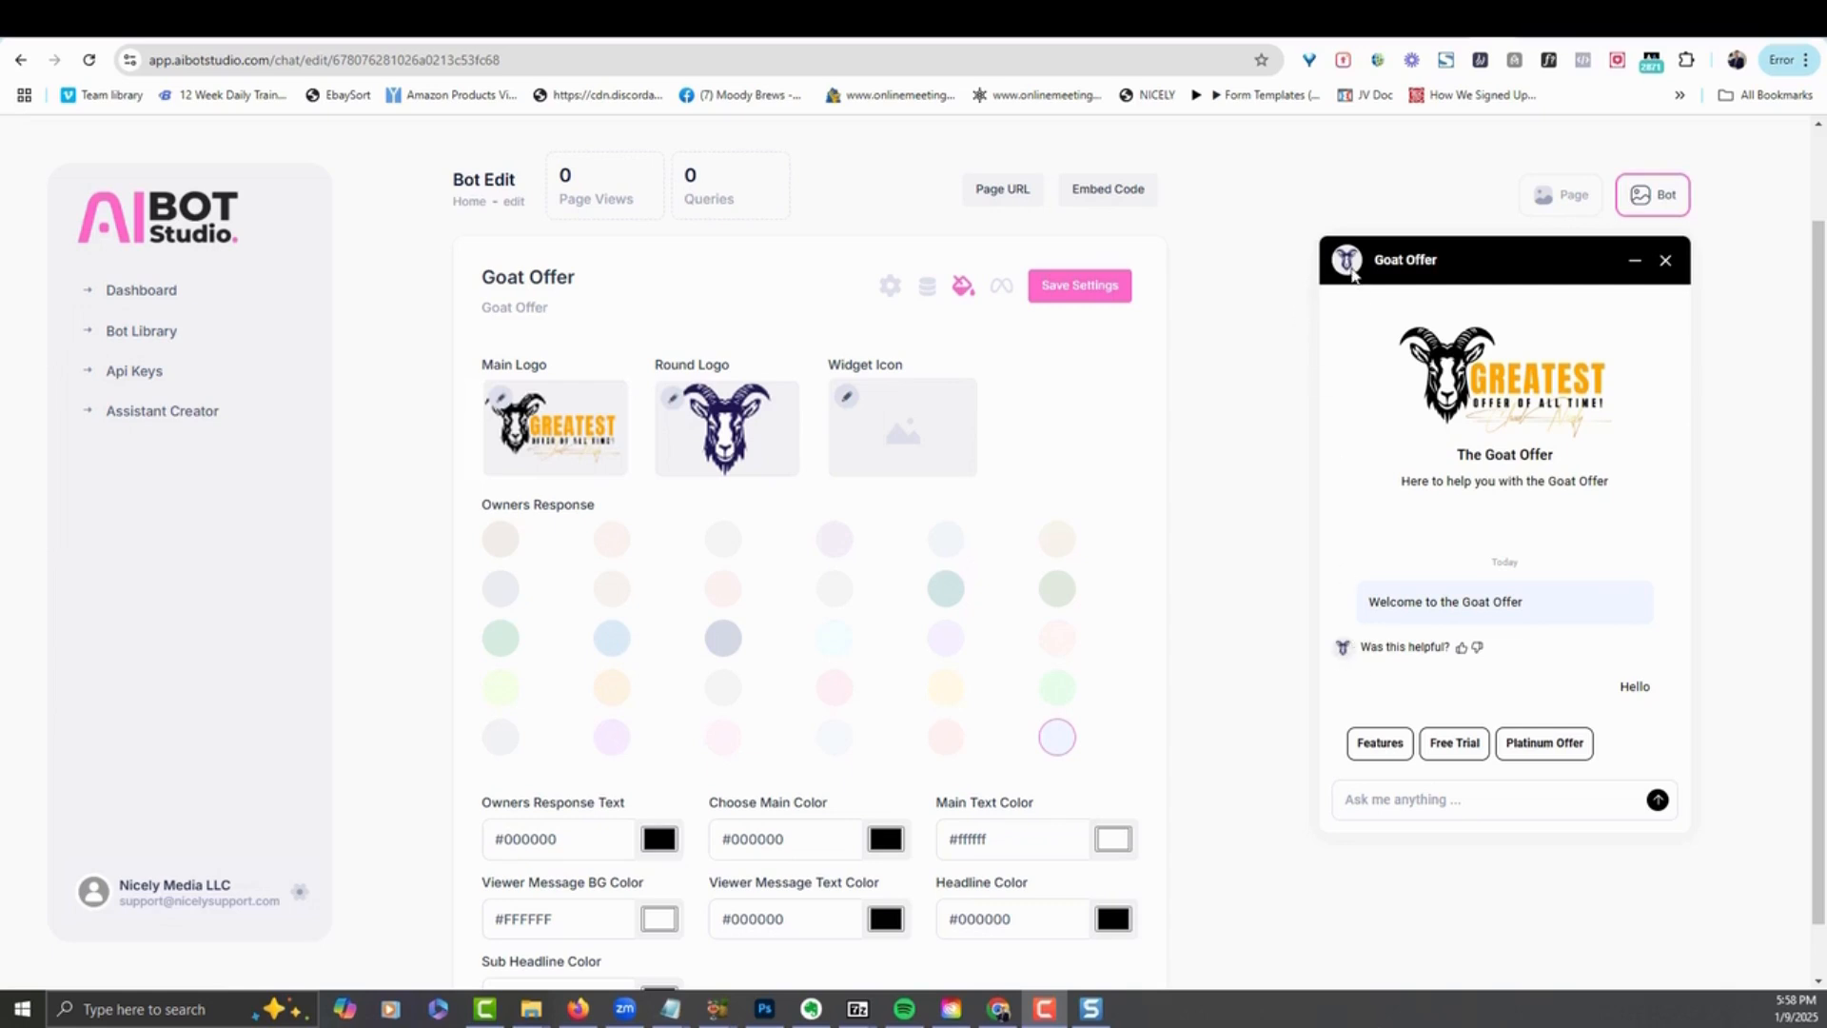
{"action": "left_click", "coordinate": [853, 404]}
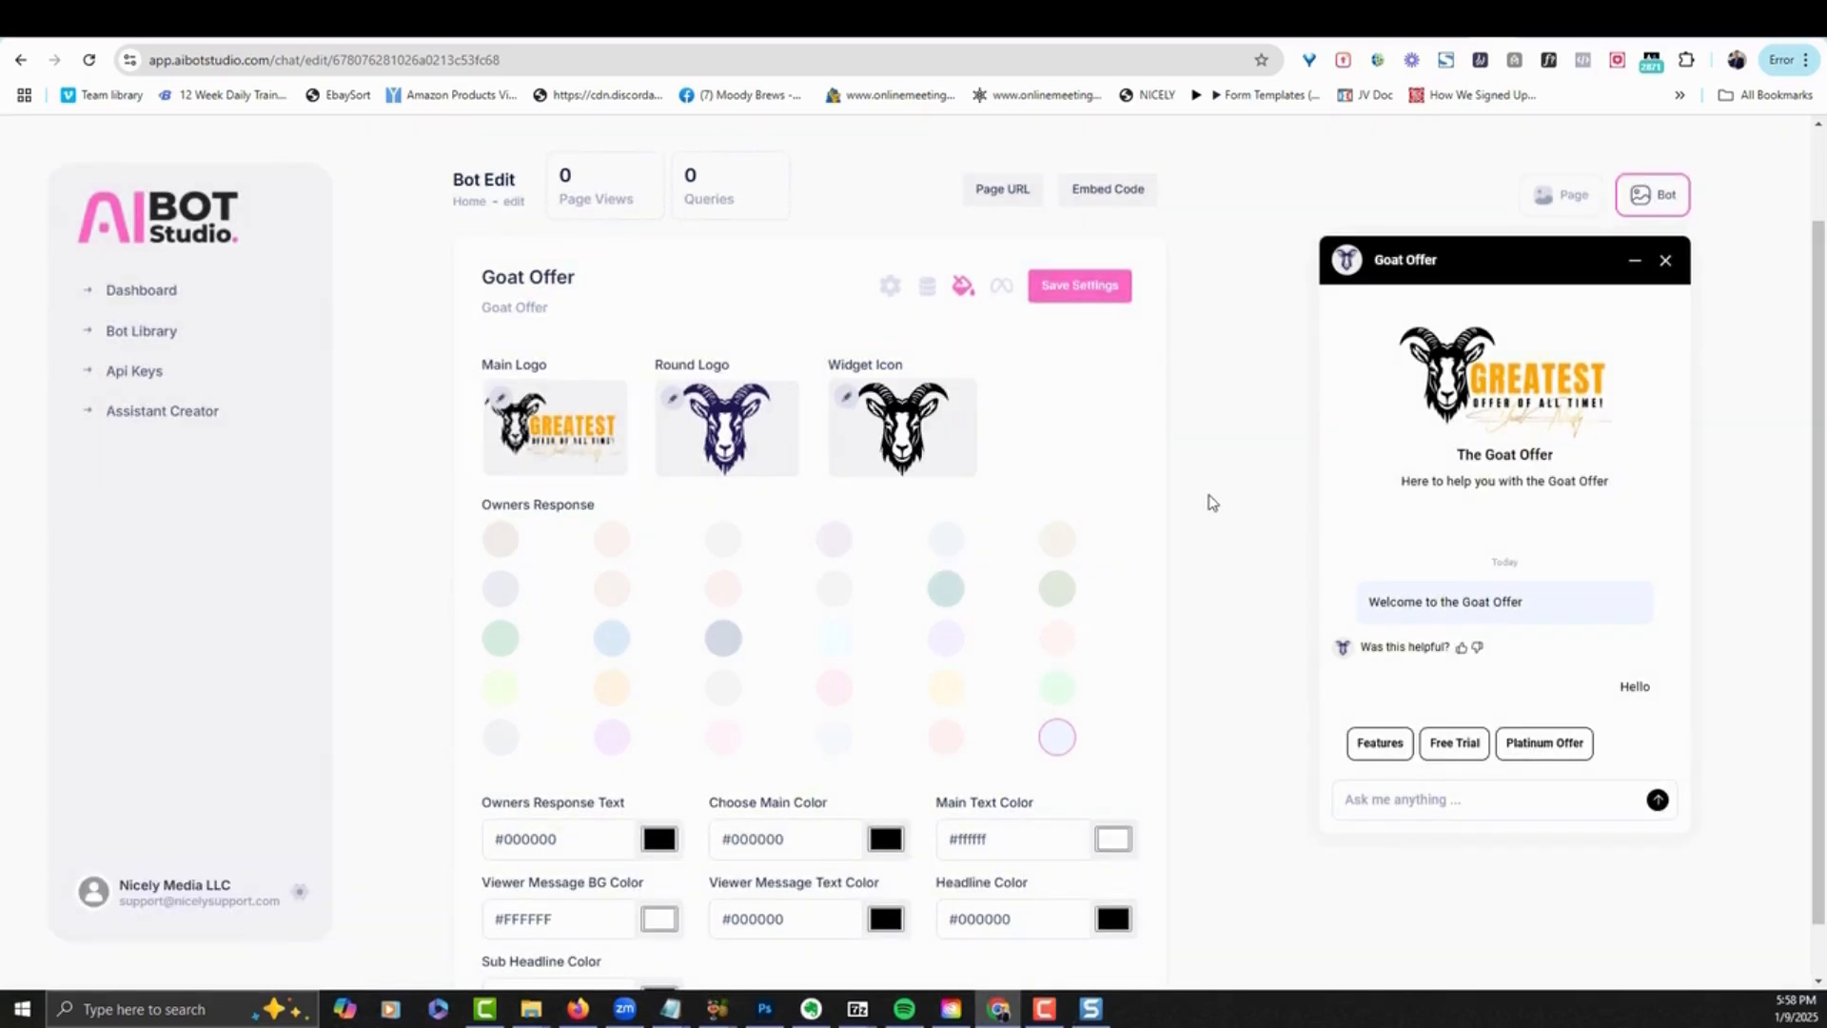
Step: Set the viewer message background color to #000000 and the viewer message text color to #ffffff
{"action": "scroll", "coordinate": [1213, 501], "scroll_direction": "down", "scroll_amount": 1}
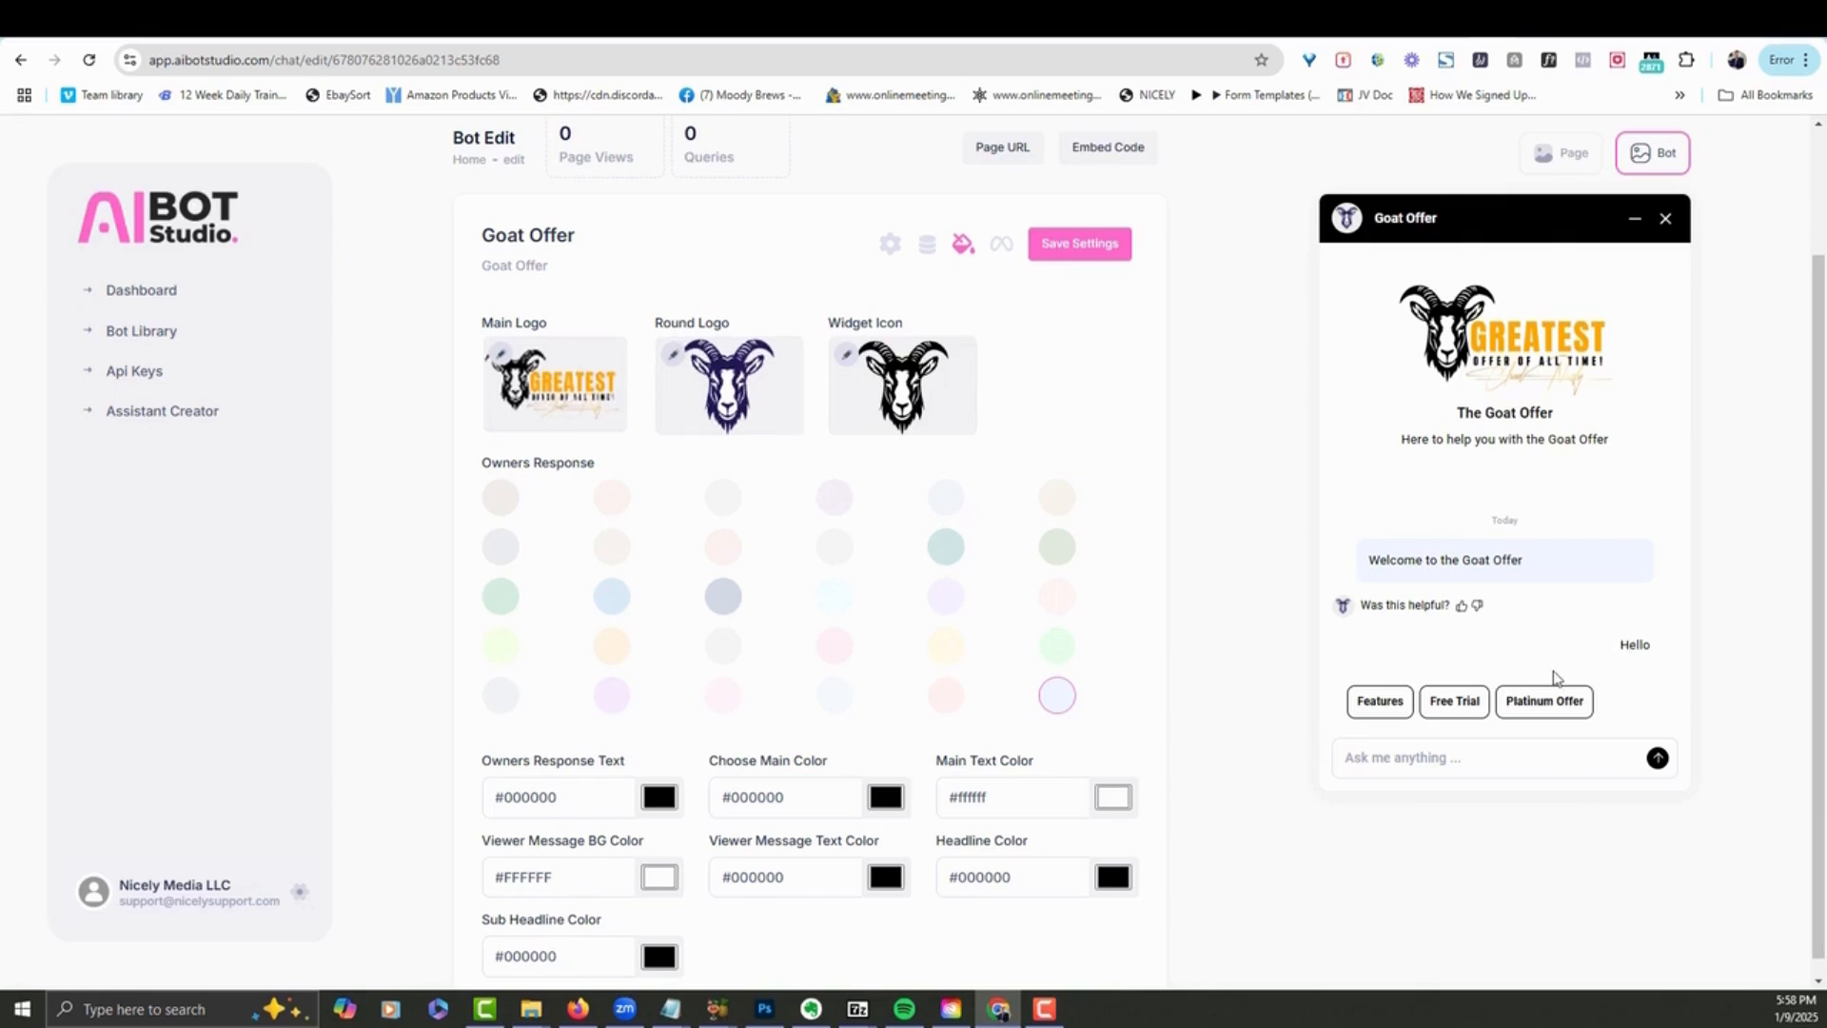
{"action": "left_click", "coordinate": [659, 877]}
{"action": "left_click_drag", "start_coordinate": [667, 731], "coordinate": [613, 799]}
{"action": "left_click", "coordinate": [1280, 803]}
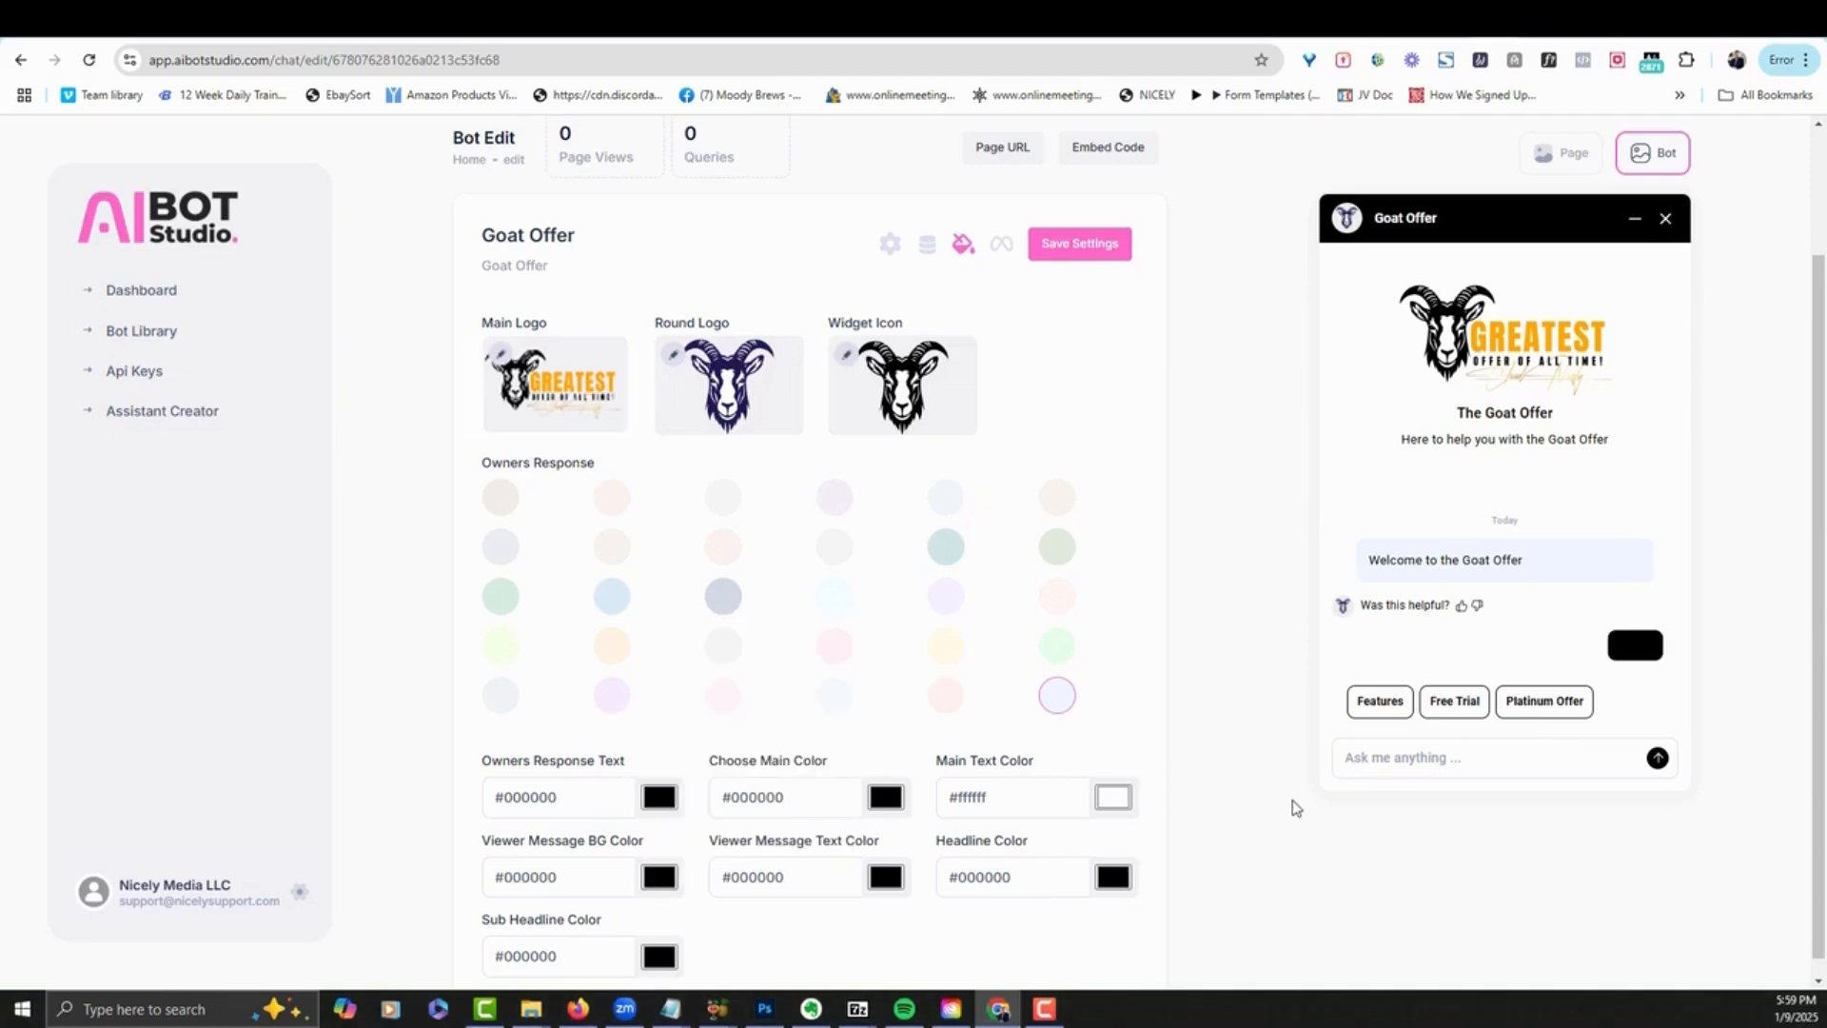
{"action": "left_click", "coordinate": [885, 876]}
{"action": "left_click_drag", "start_coordinate": [983, 706], "coordinate": [815, 620]}
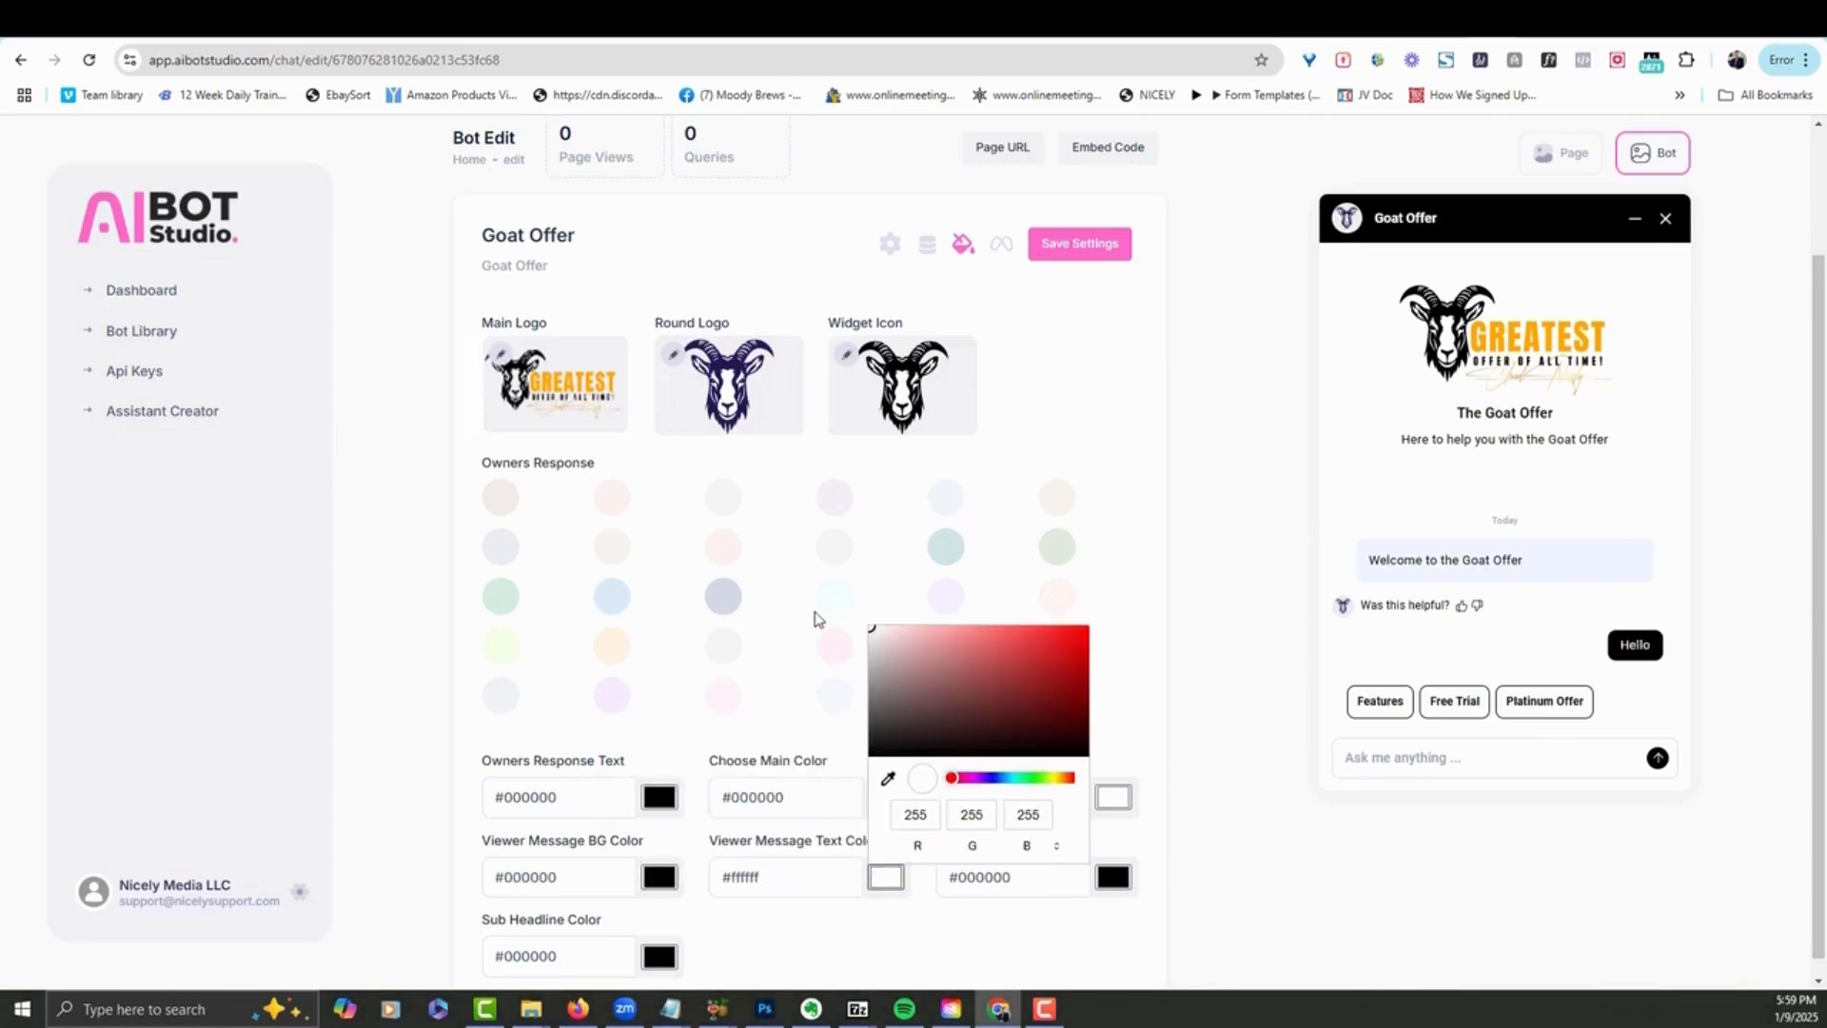
{"action": "left_click", "coordinate": [1274, 788]}
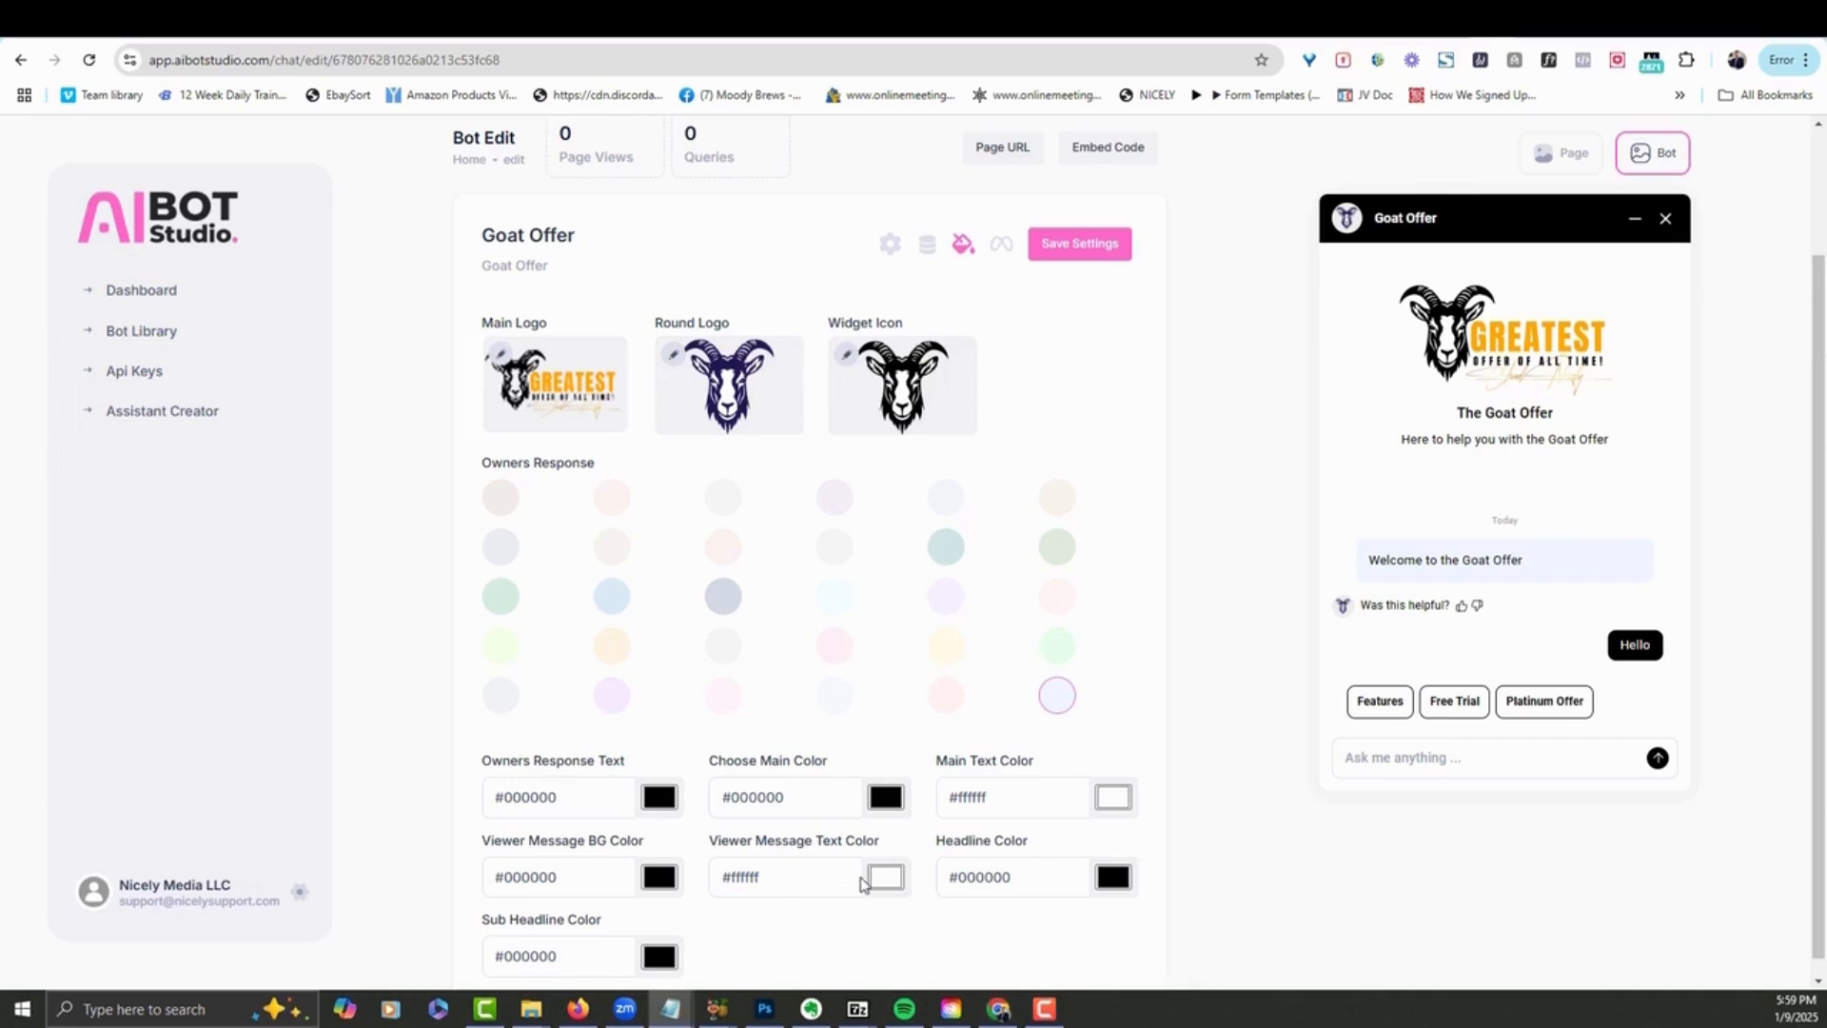
Step: Set the bot's main color to #201652 and save the settings
{"action": "left_click_drag", "start_coordinate": [793, 797], "coordinate": [657, 809]}
{"action": "type", "text": "#201652"}
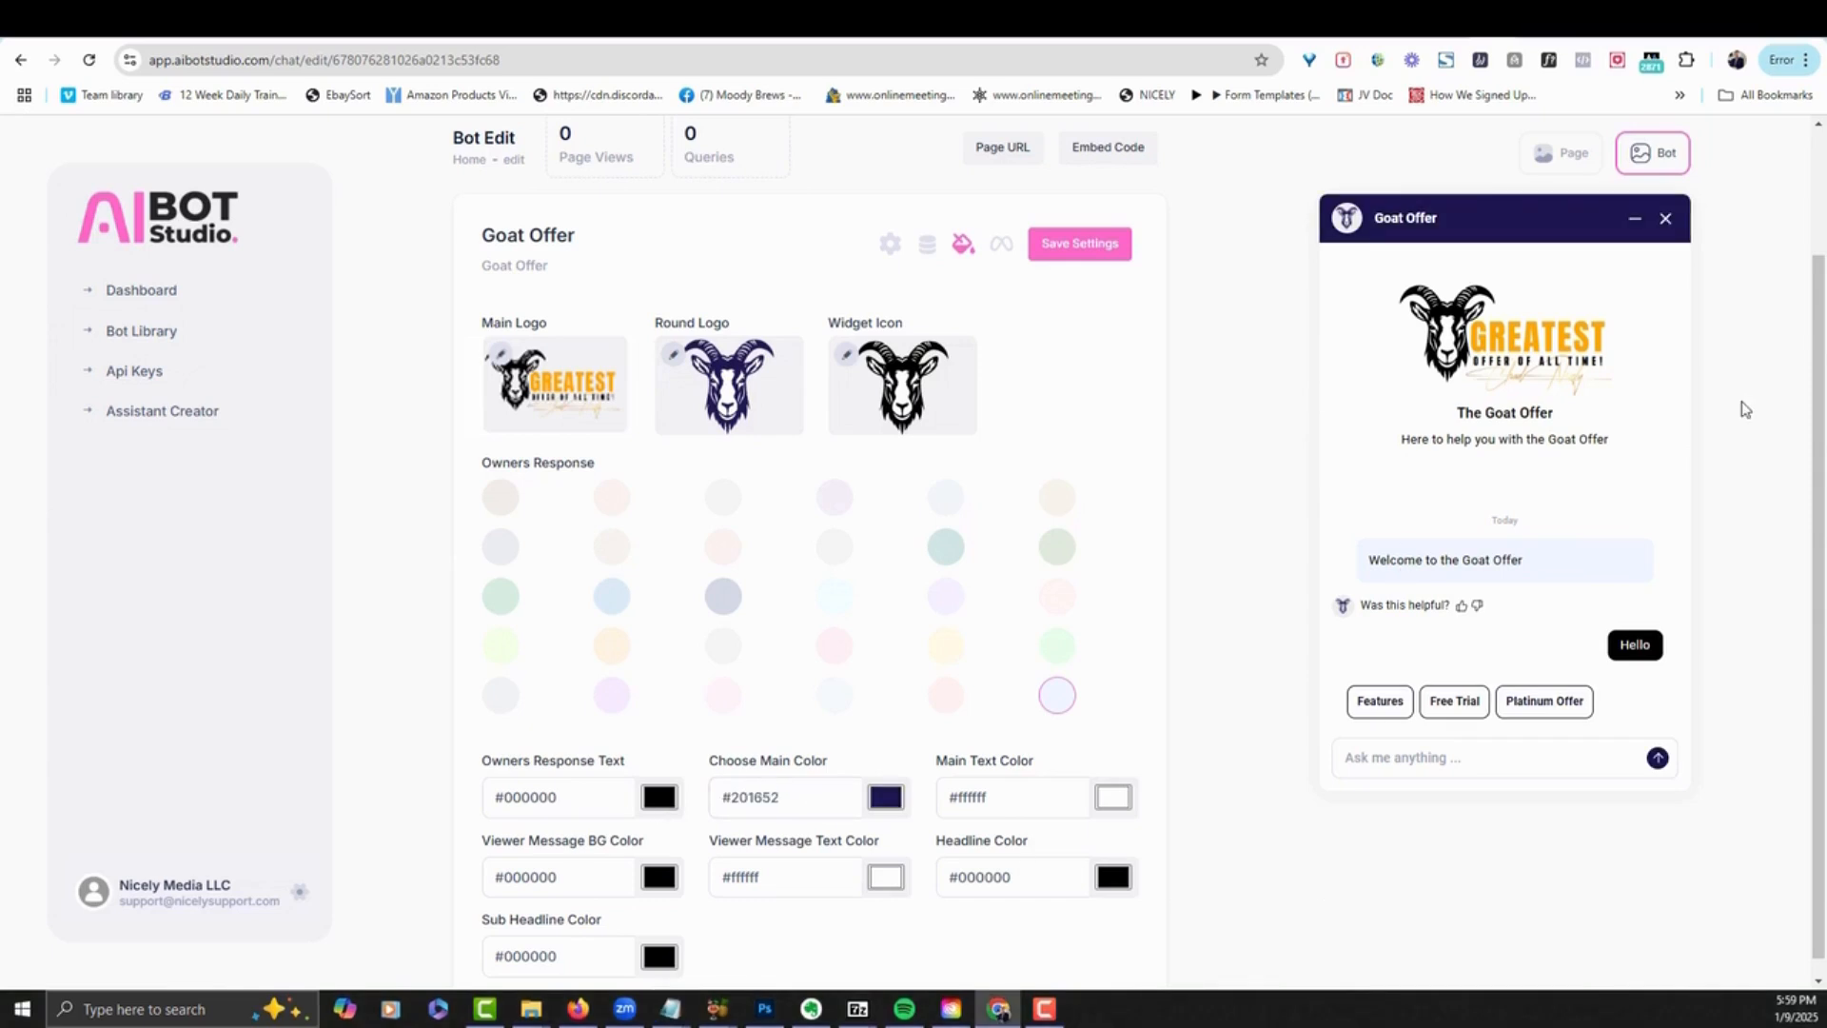
{"action": "left_click", "coordinate": [1077, 248]}
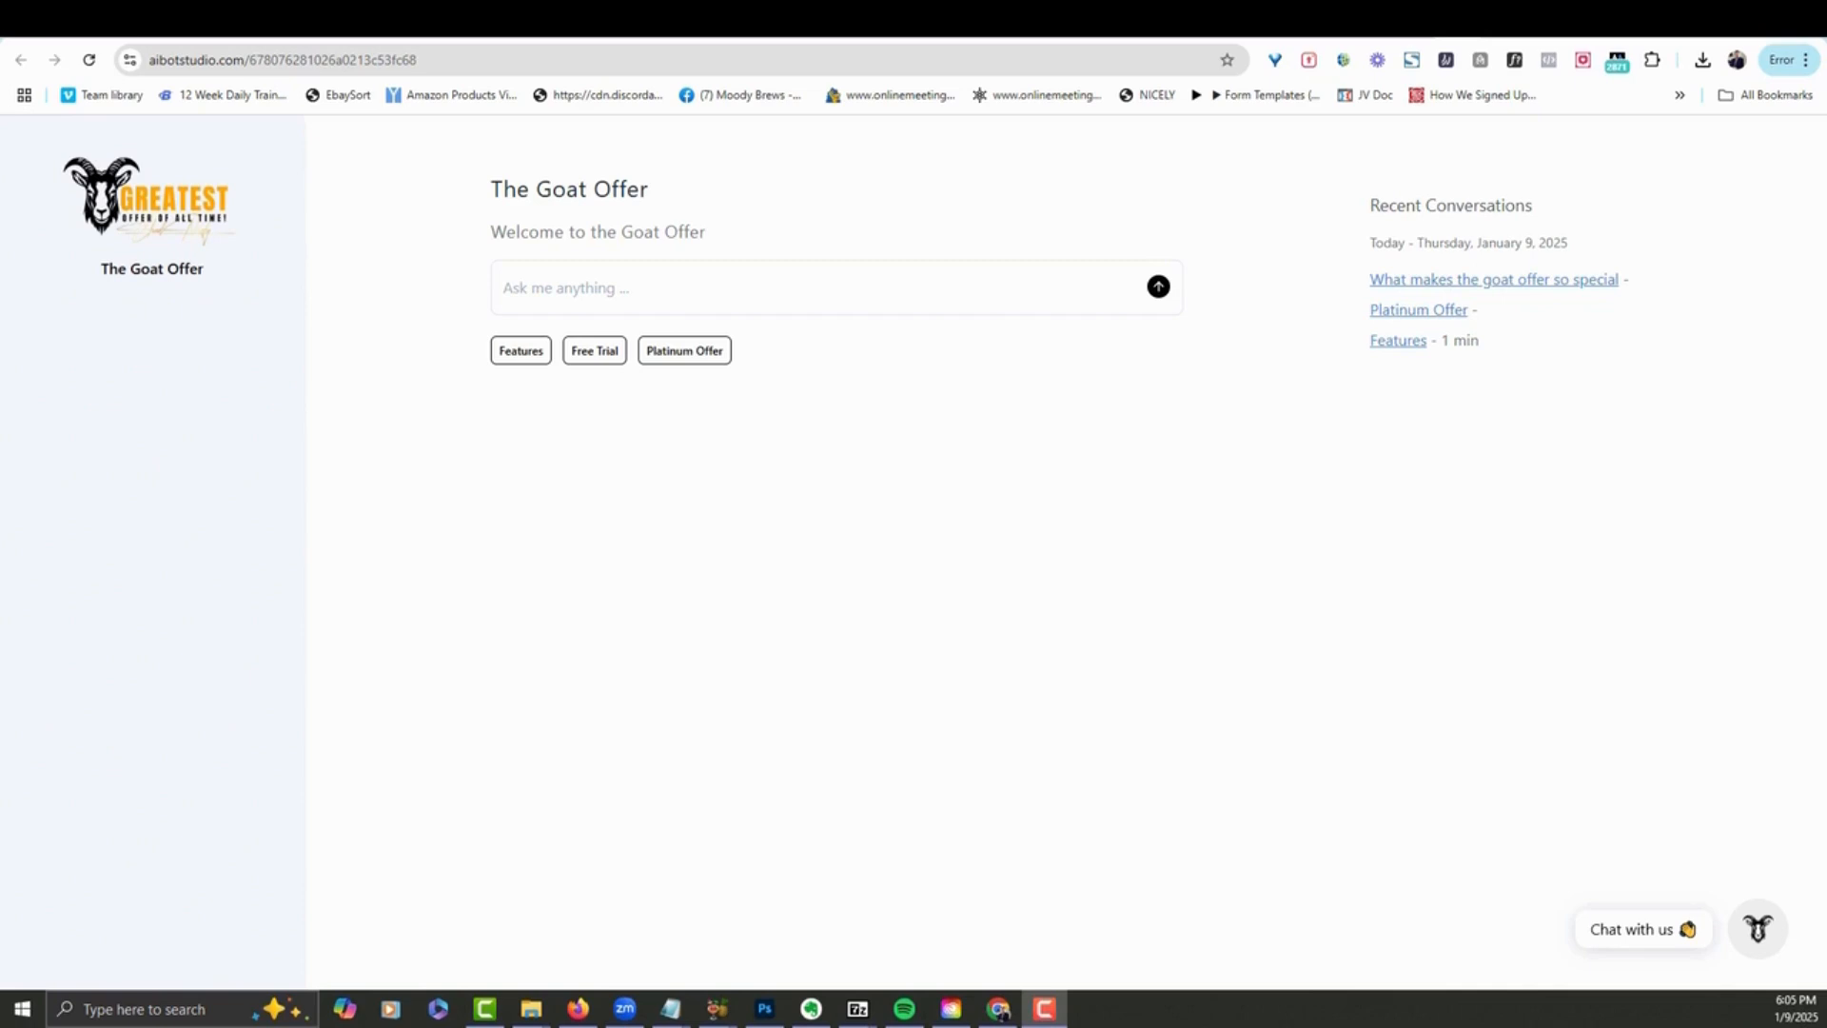
Step: Test the public bot page with the Platinum Offer quick button and the question "what makes the goat offer so special"
{"action": "left_click", "coordinate": [651, 354]}
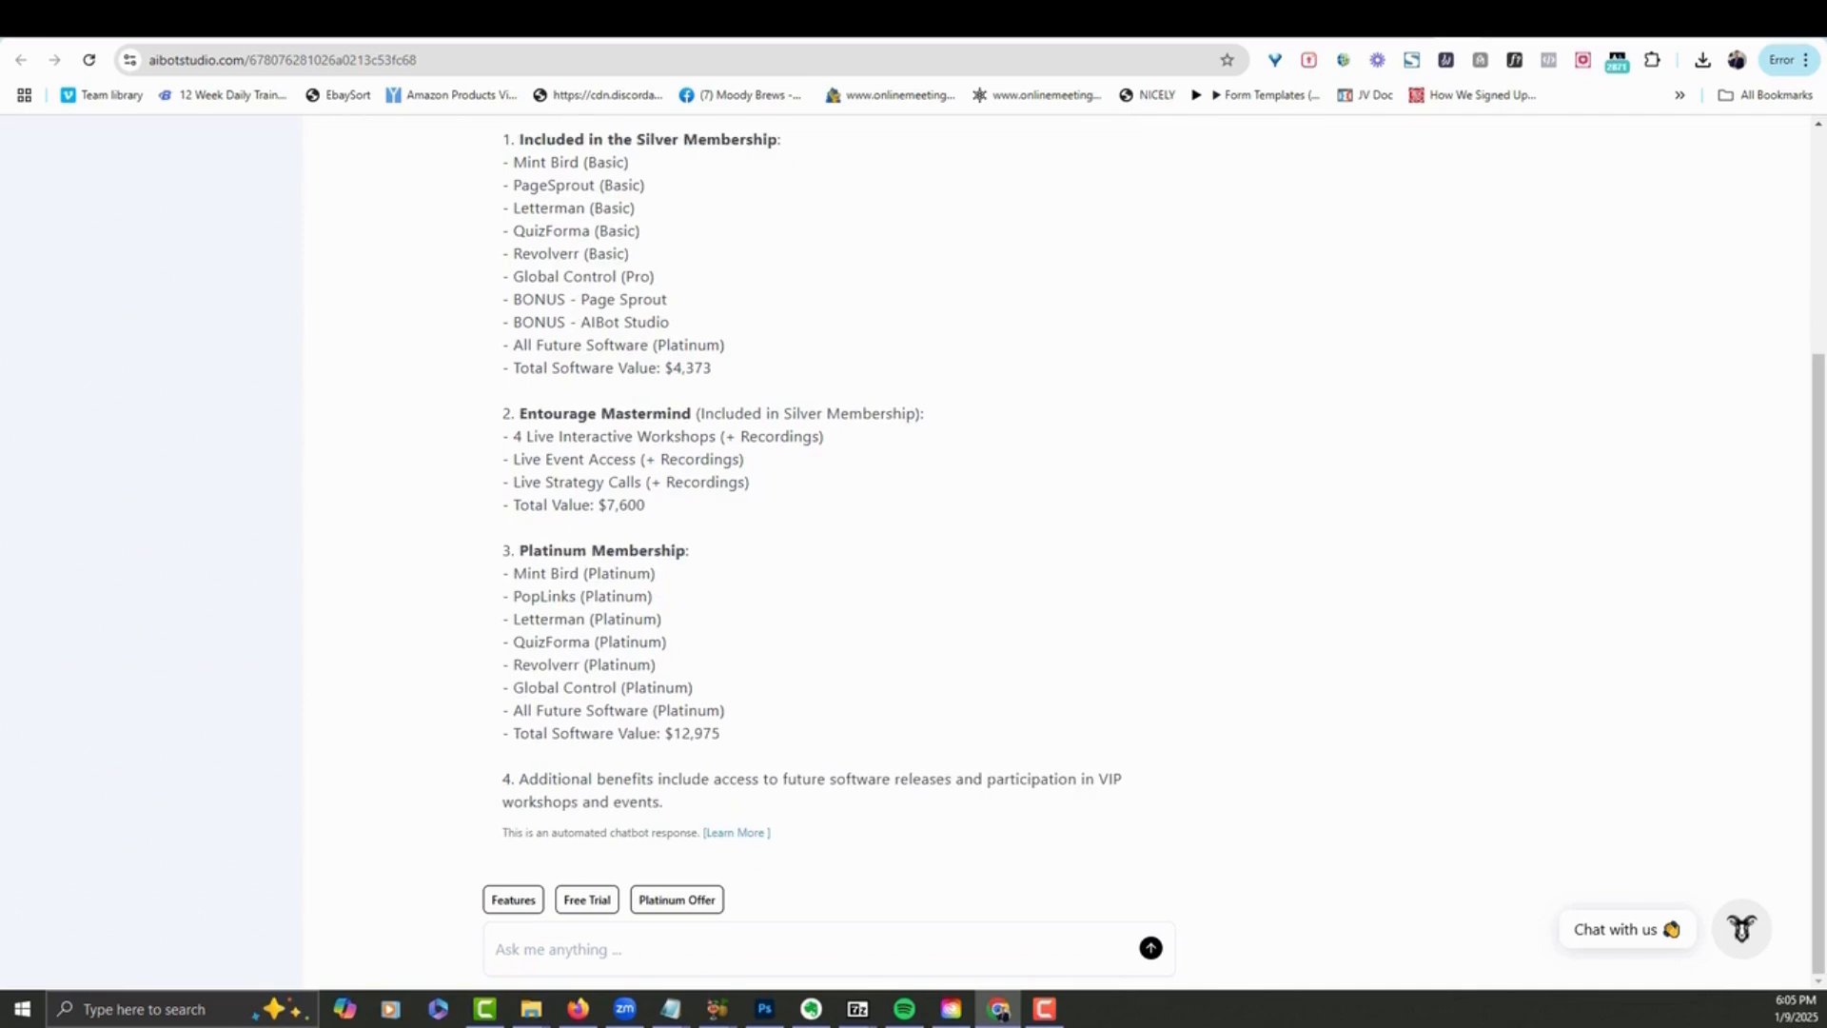
{"action": "left_click", "coordinate": [631, 950]}
{"action": "type", "text": "what makes"}
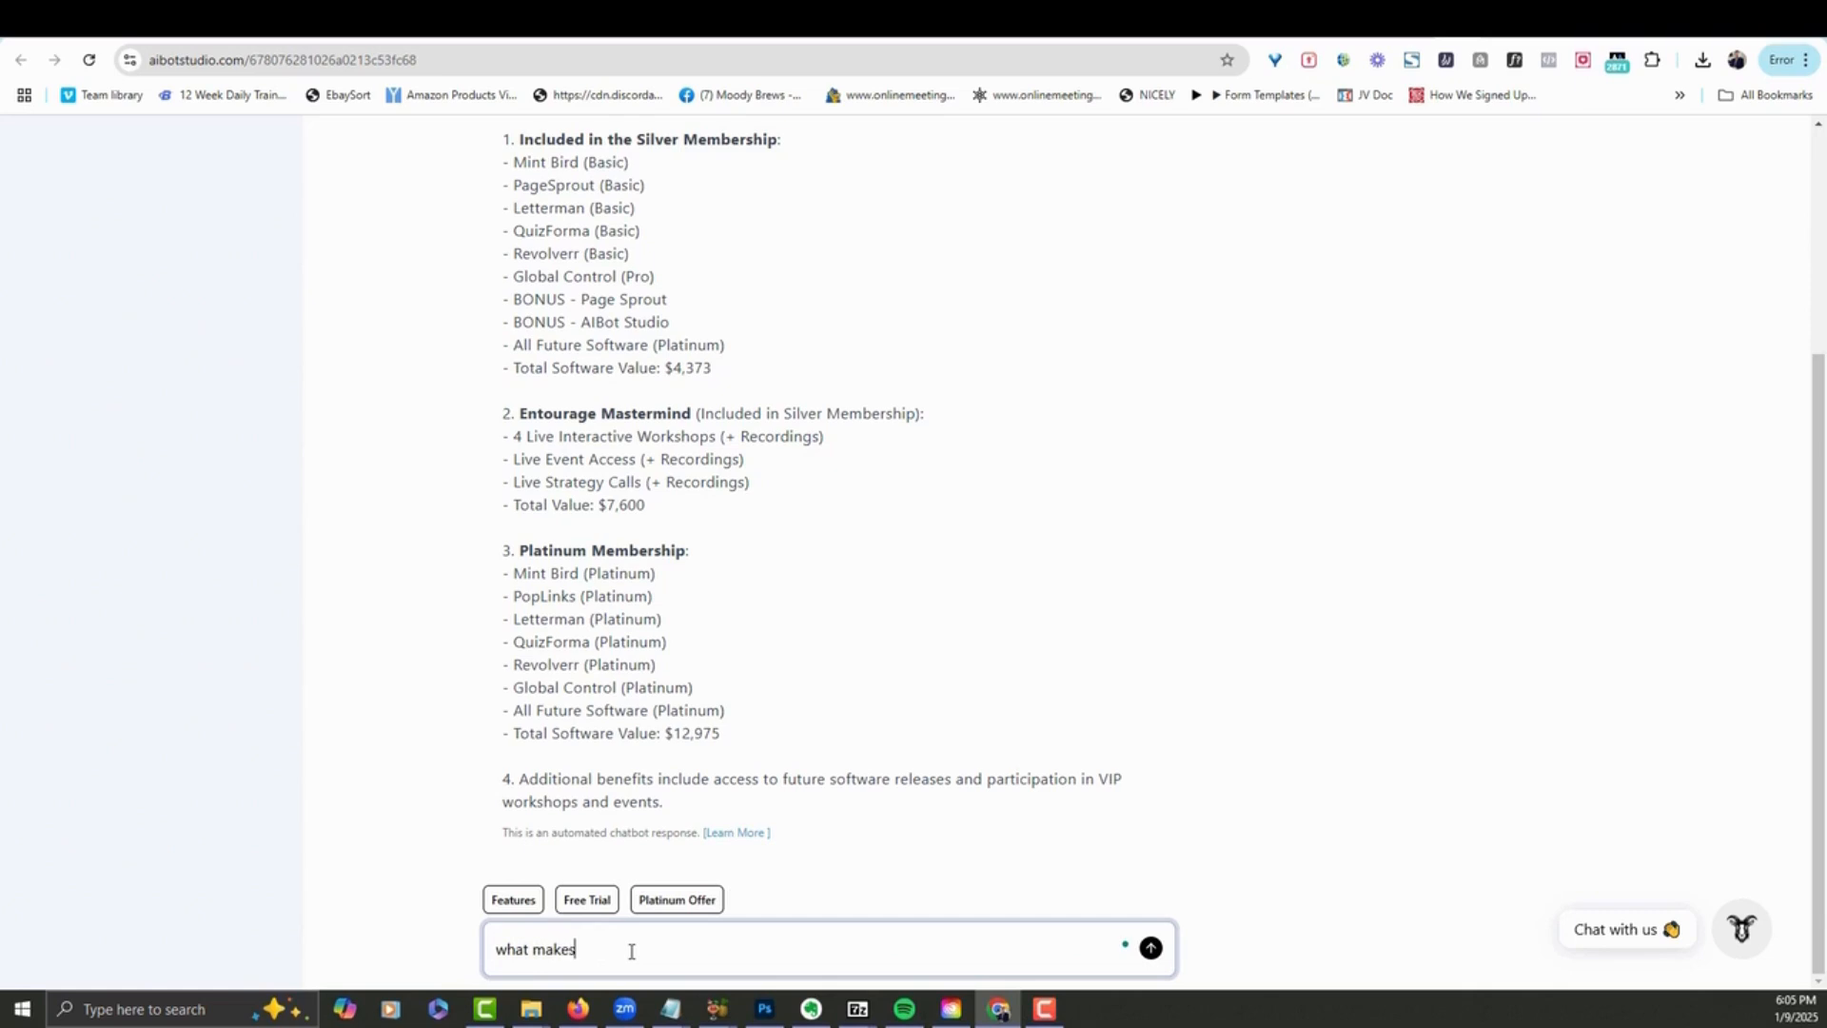
{"action": "type", "text": " the goal speci"}
{"action": "key", "text": "BackSpace"}
{"action": "key", "text": "BackSpace"}
{"action": "key", "text": "BackSpace"}
{"action": "key", "text": "BackSpace"}
{"action": "key", "text": "BackSpace"}
{"action": "type", "text": "offer so special"}
{"action": "key", "text": "Return"}
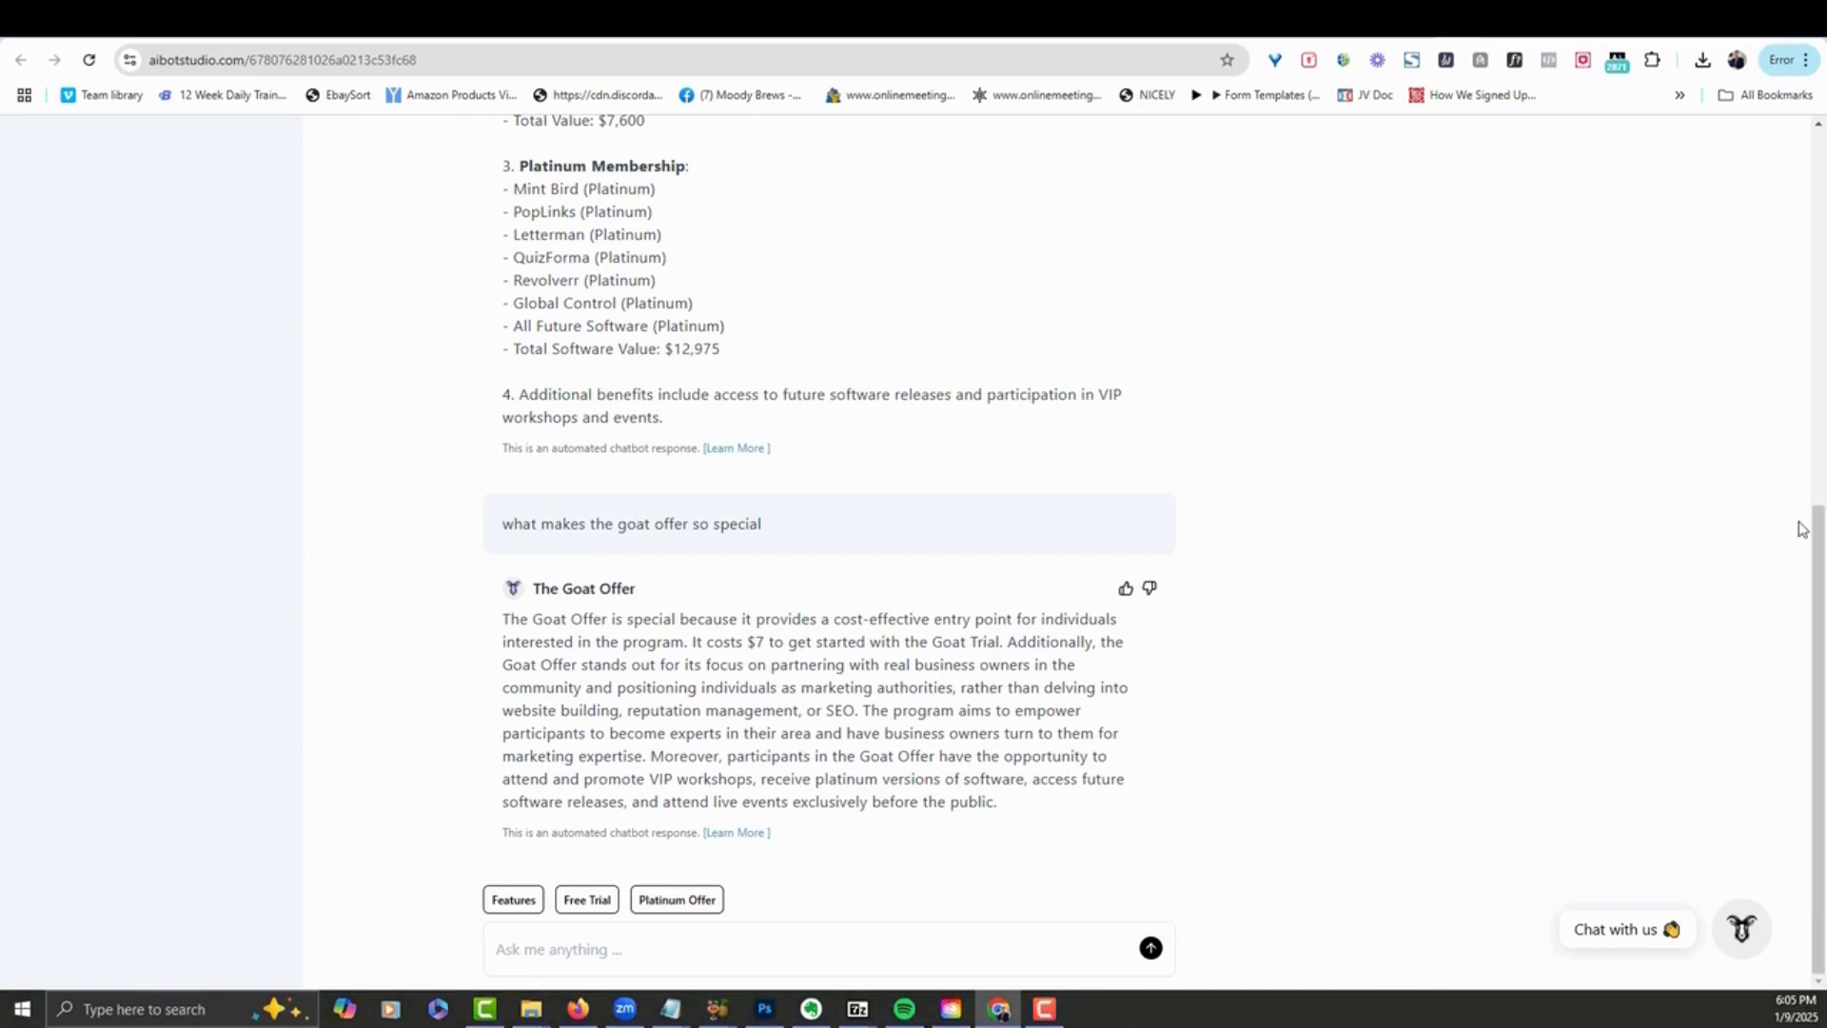
Step: Open the bot's chat widget and read through the conversation shown in it
{"action": "left_click", "coordinate": [1744, 939]}
{"action": "left_click_drag", "start_coordinate": [1764, 601], "coordinate": [1752, 391]}
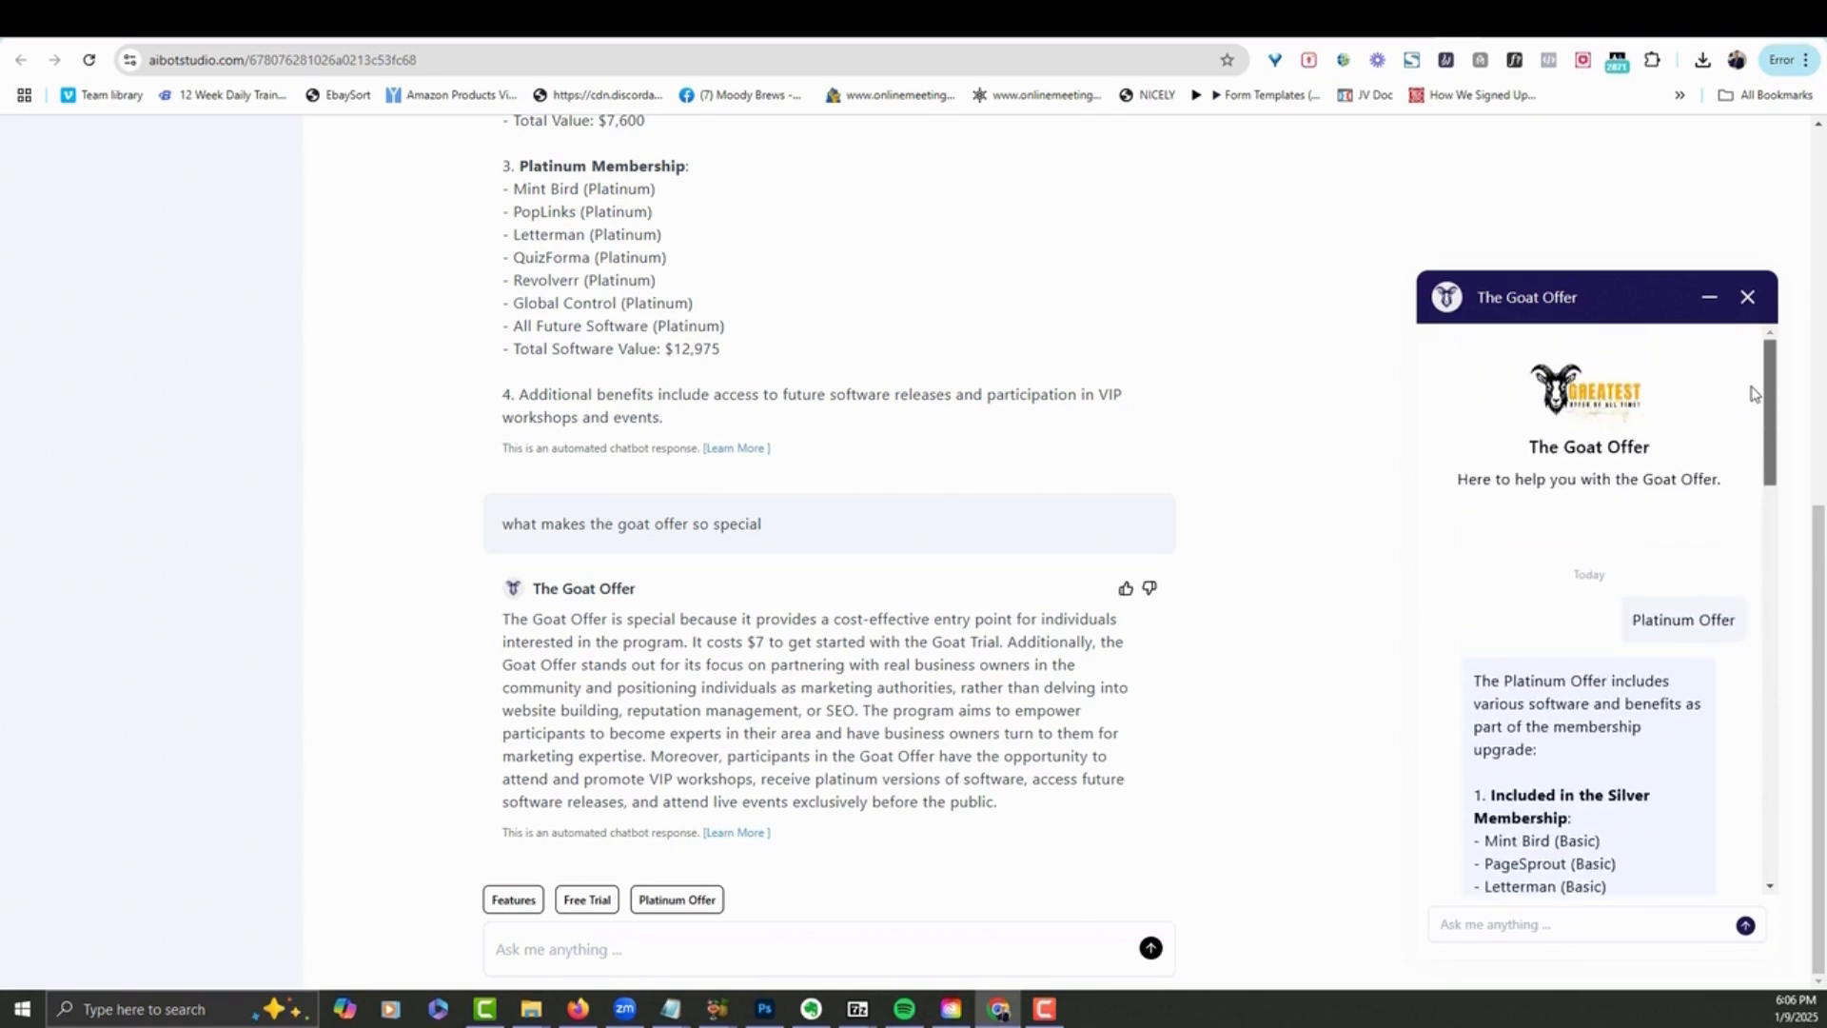
{"action": "scroll", "coordinate": [1754, 441], "scroll_direction": "down", "scroll_amount": 4}
{"action": "left_click_drag", "start_coordinate": [1761, 520], "coordinate": [1818, 856]}
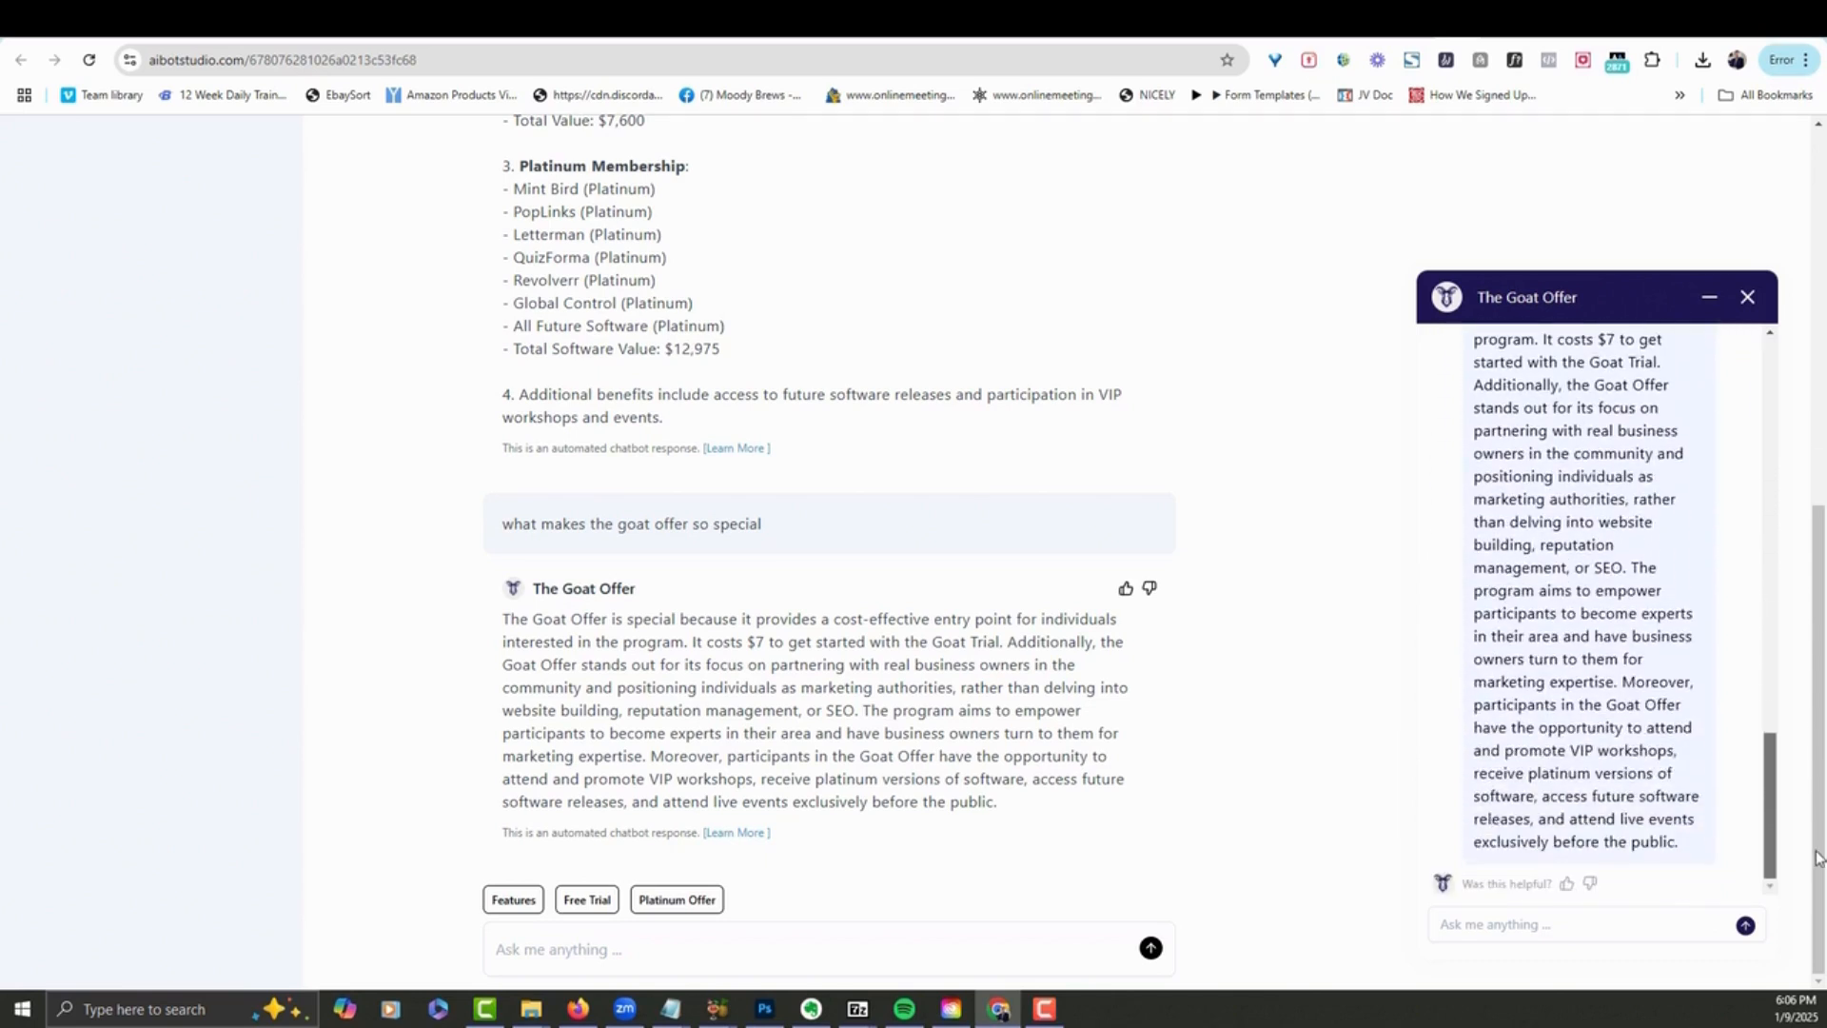
Step: Ask the bot's chat widget "how much does this cost"
{"action": "left_click", "coordinate": [1646, 920]}
{"action": "type", "text": "how m"}
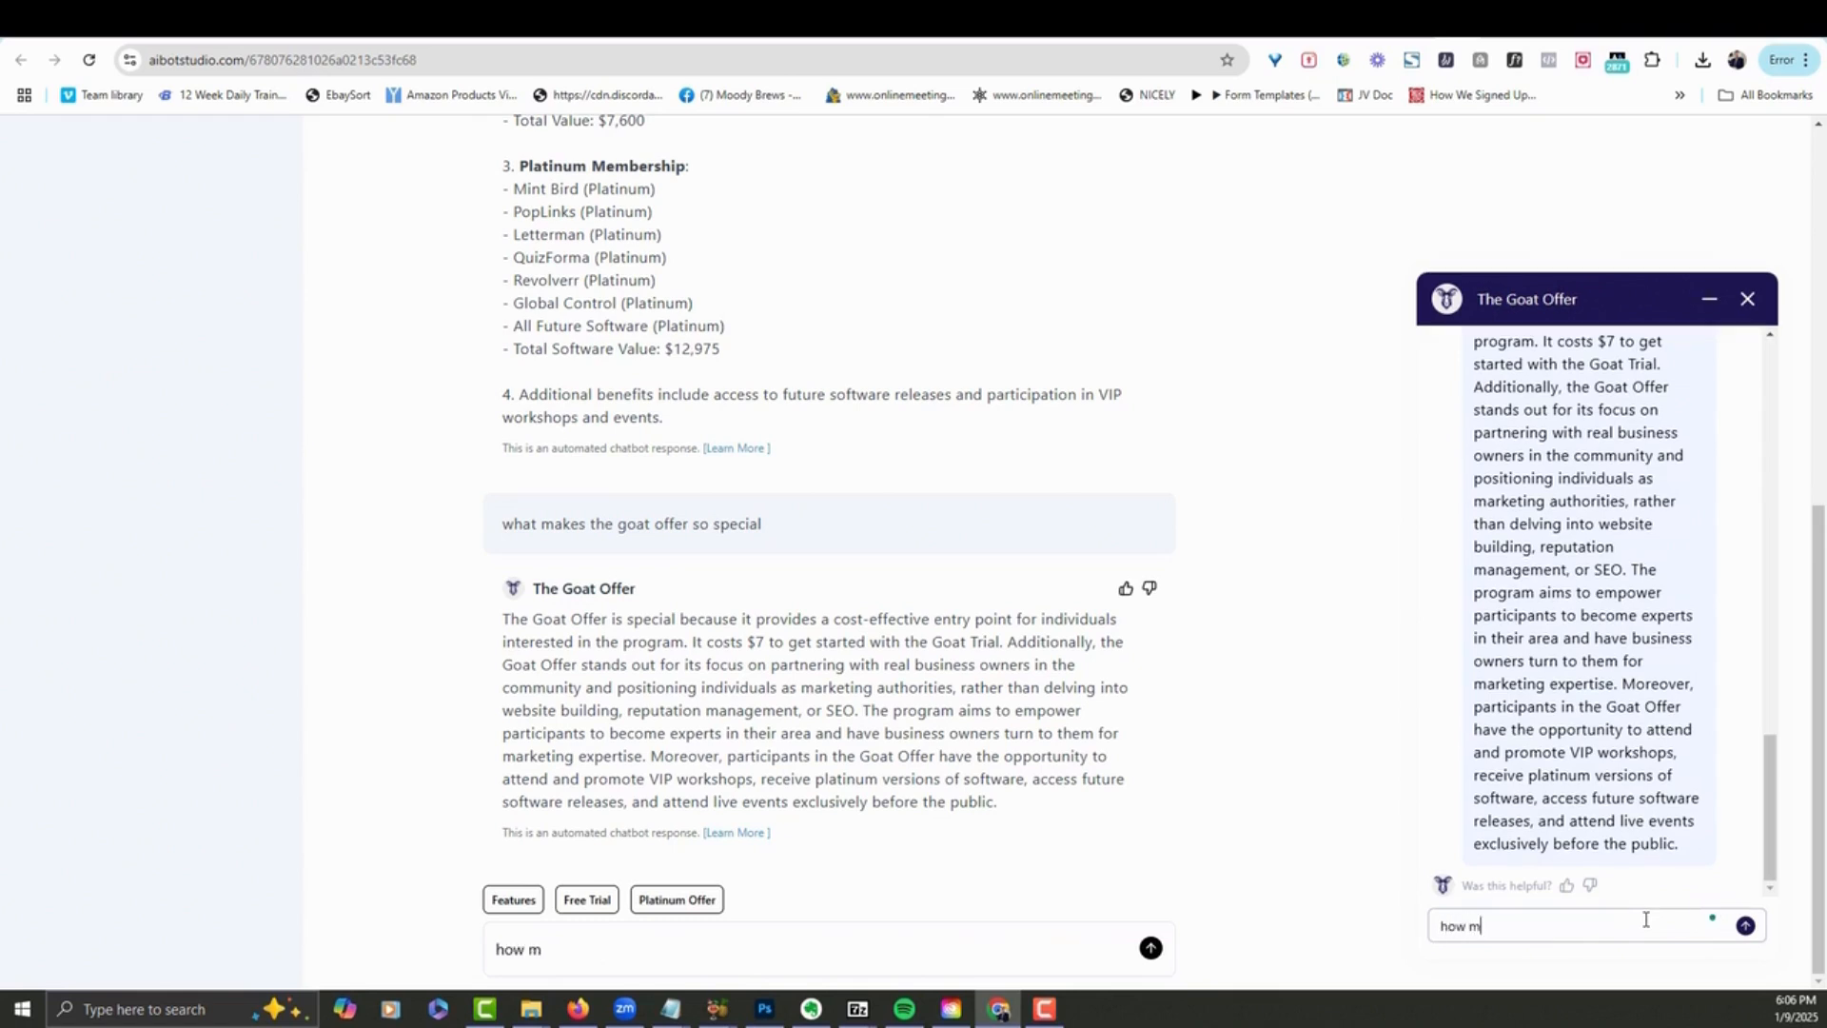
{"action": "type", "text": "uch does this cost"}
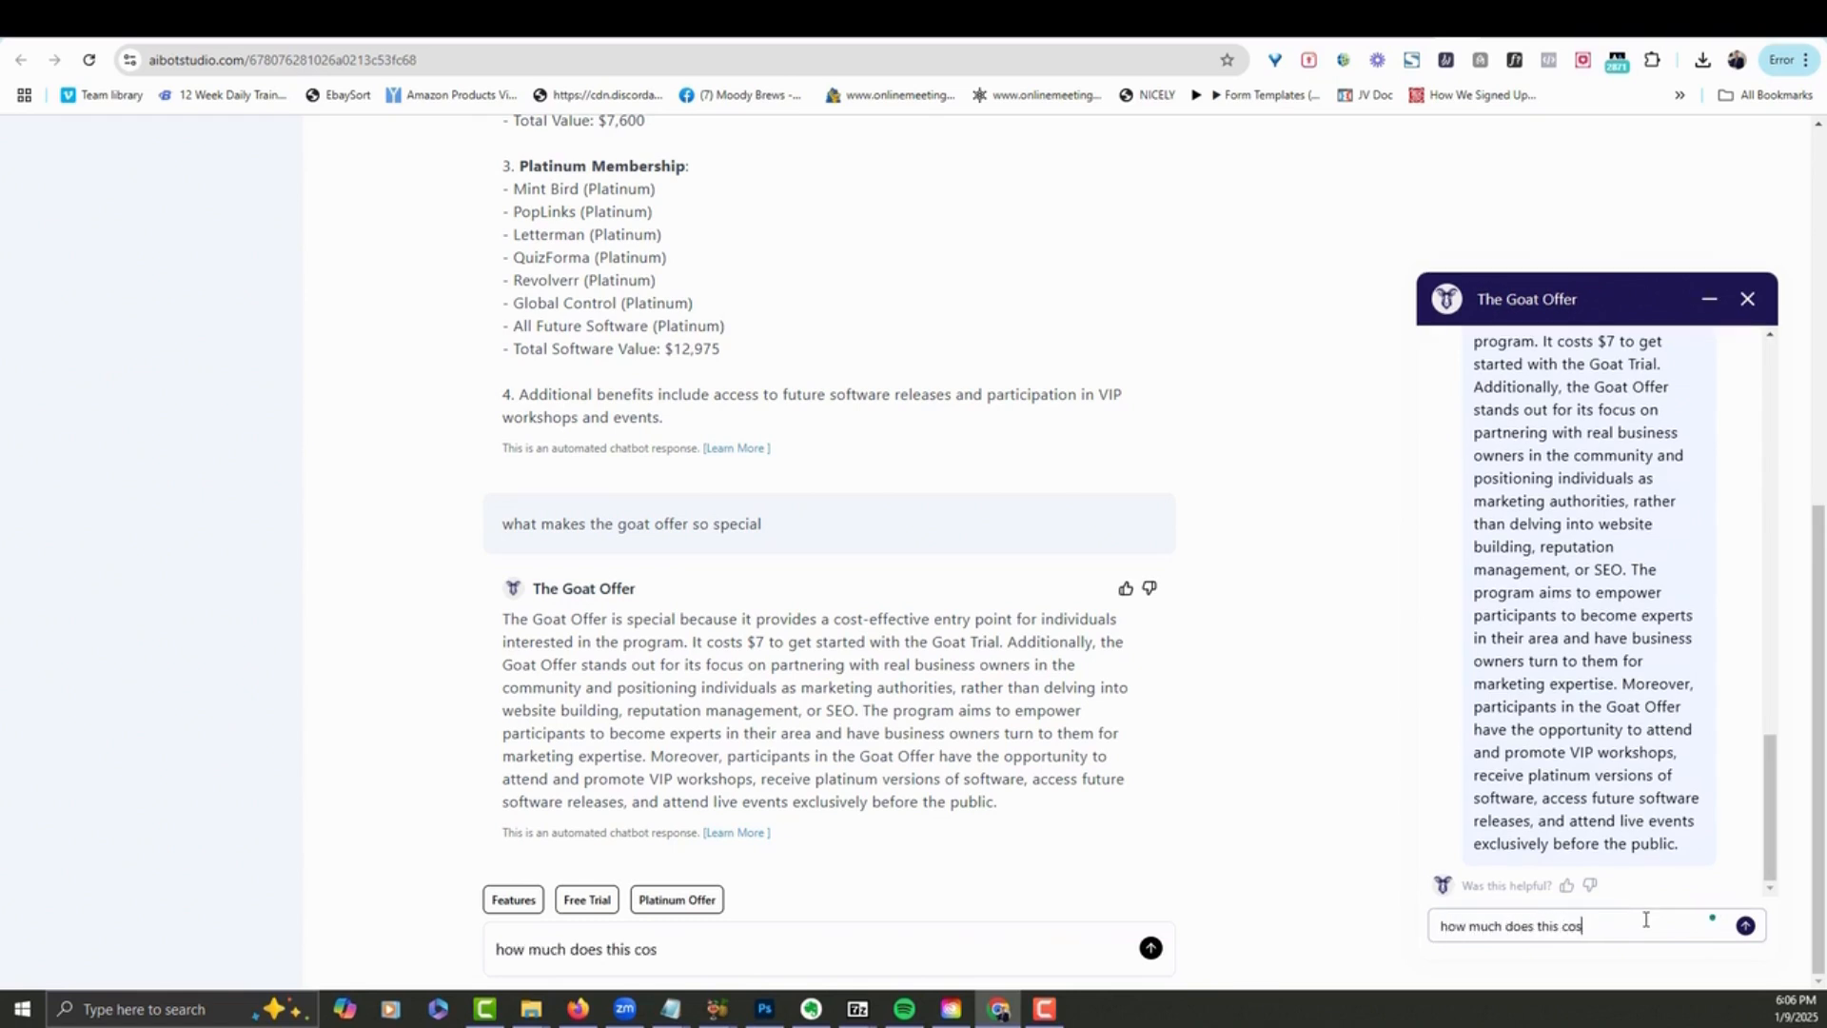
{"action": "key", "text": "Return"}
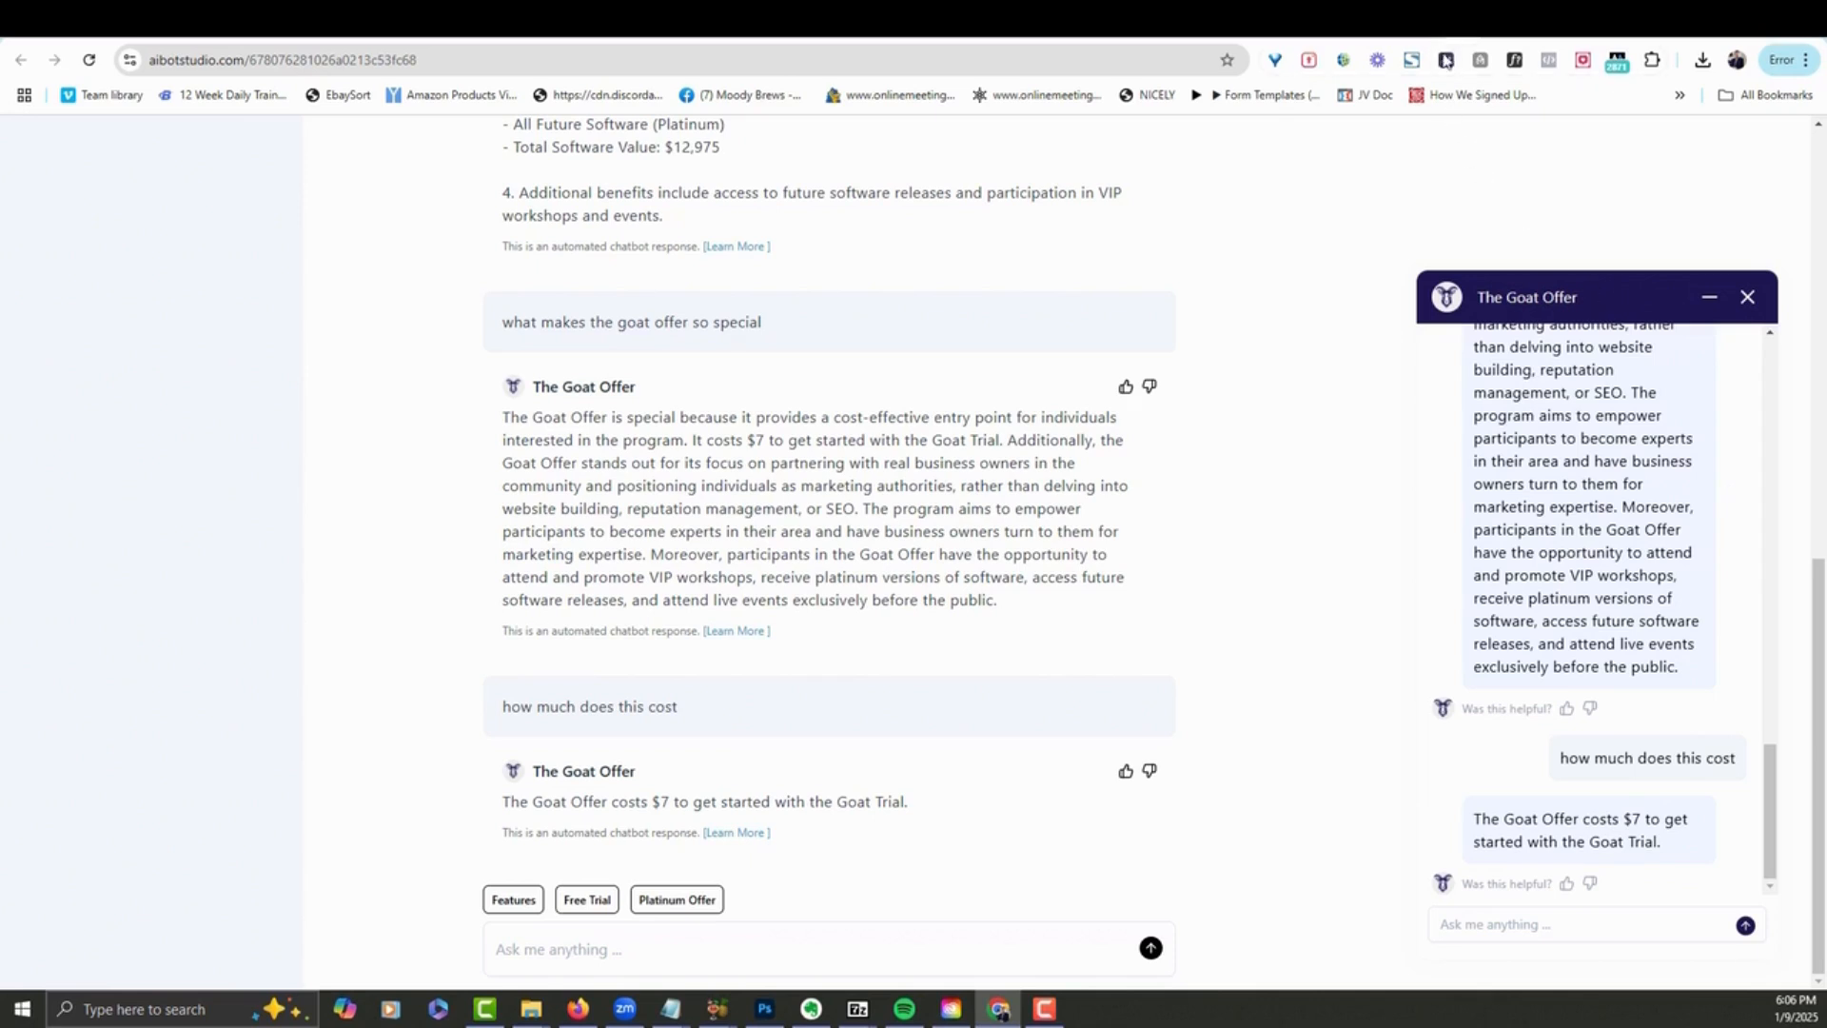
Step: Return to the bot editor, open the bot's Meta channel connections and start connecting WhatsApp
{"action": "left_click", "coordinate": [1429, 19]}
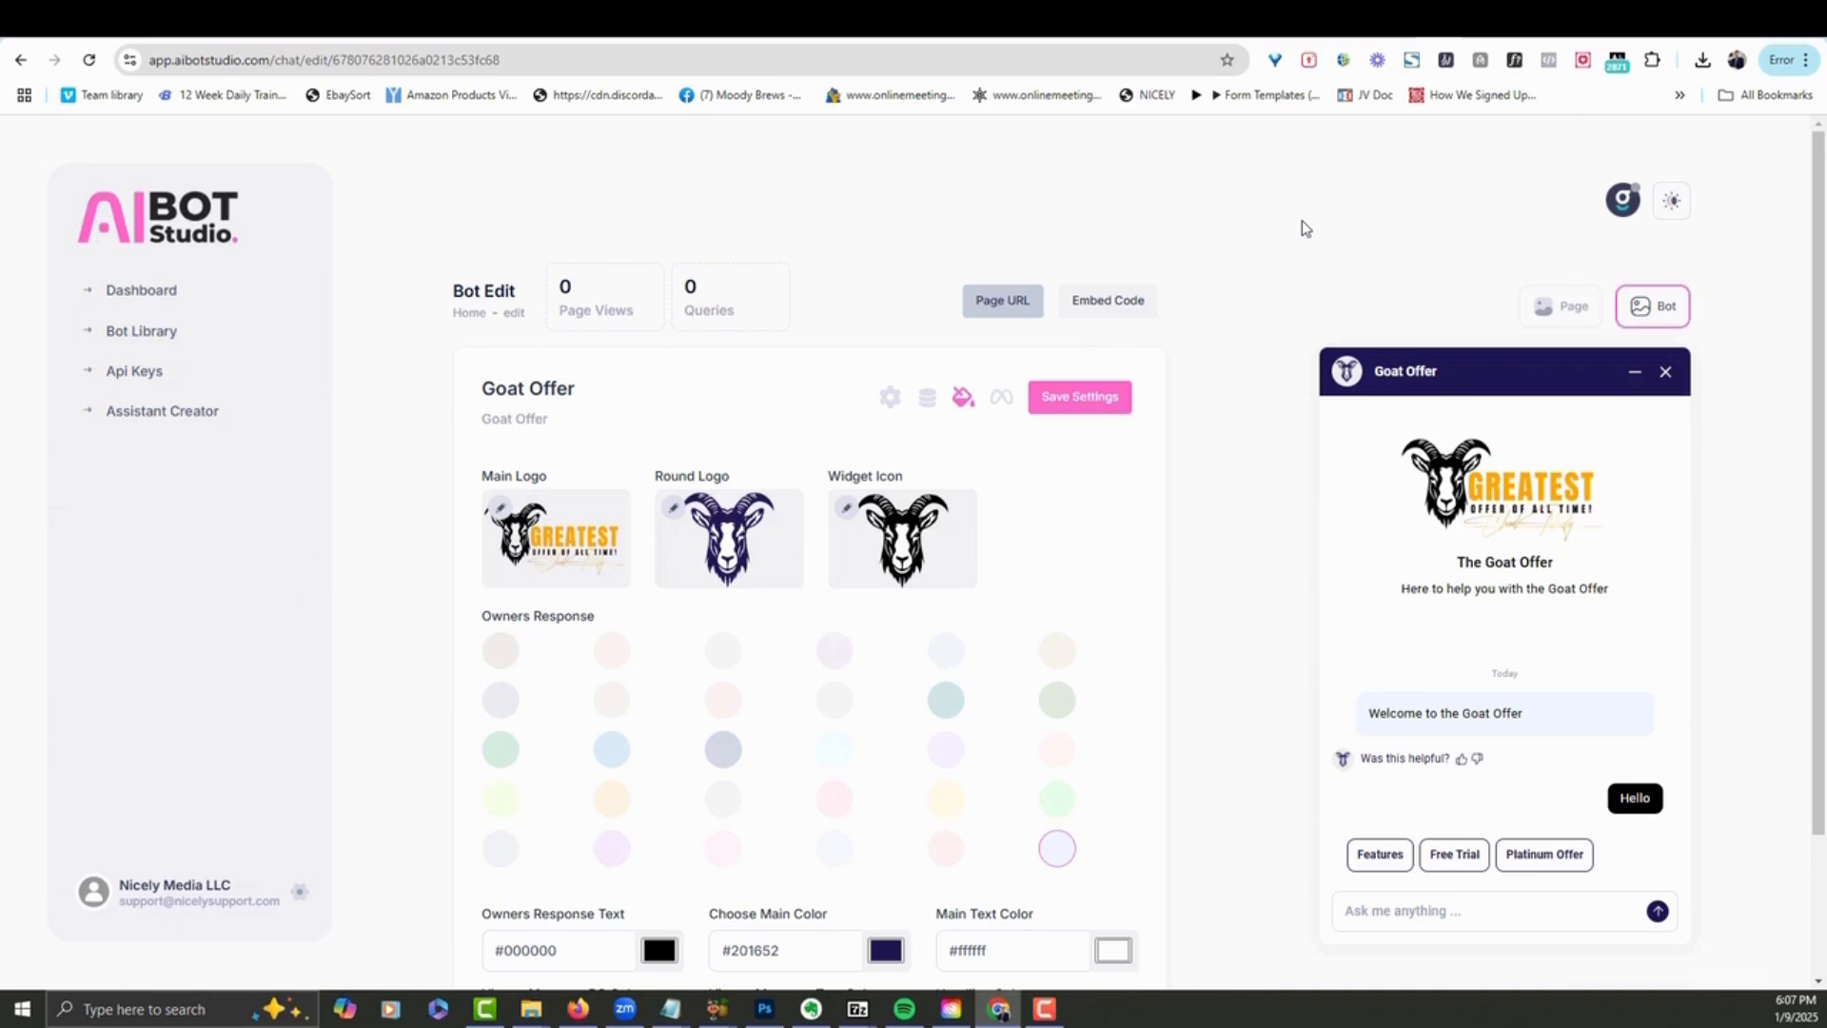
{"action": "left_click", "coordinate": [1000, 405]}
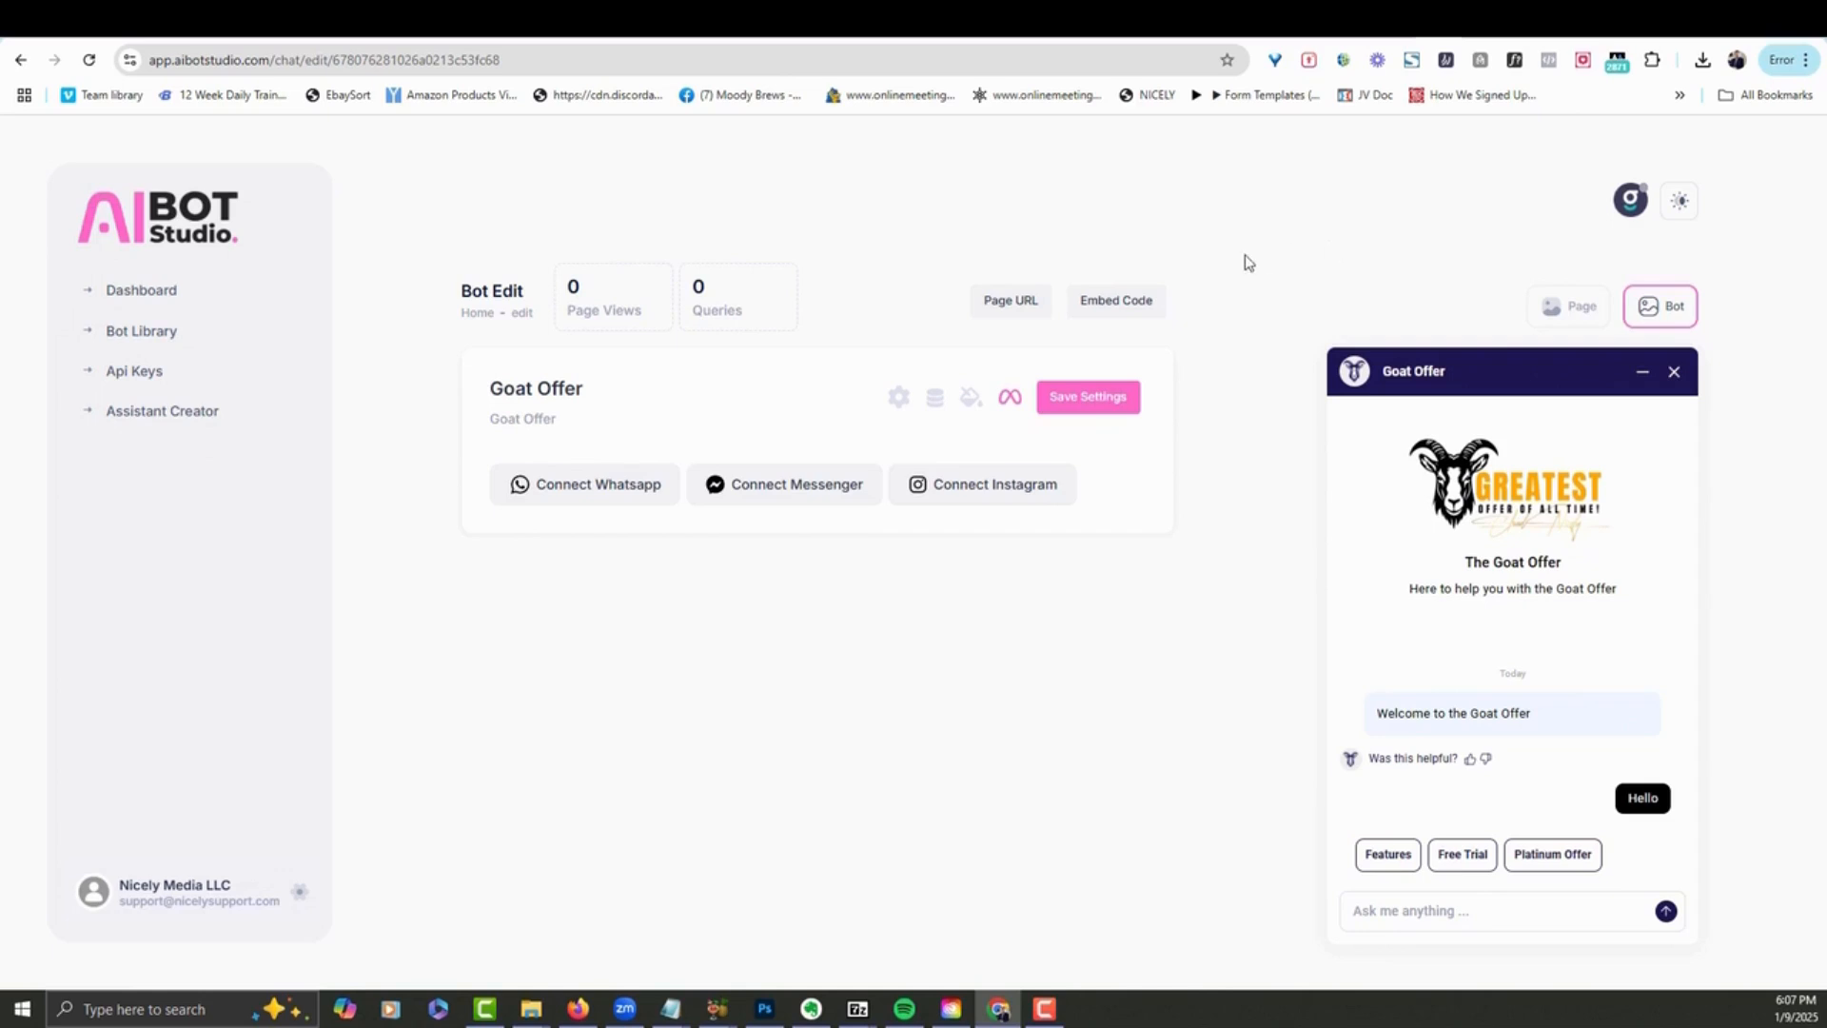
{"action": "left_click", "coordinate": [578, 482]}
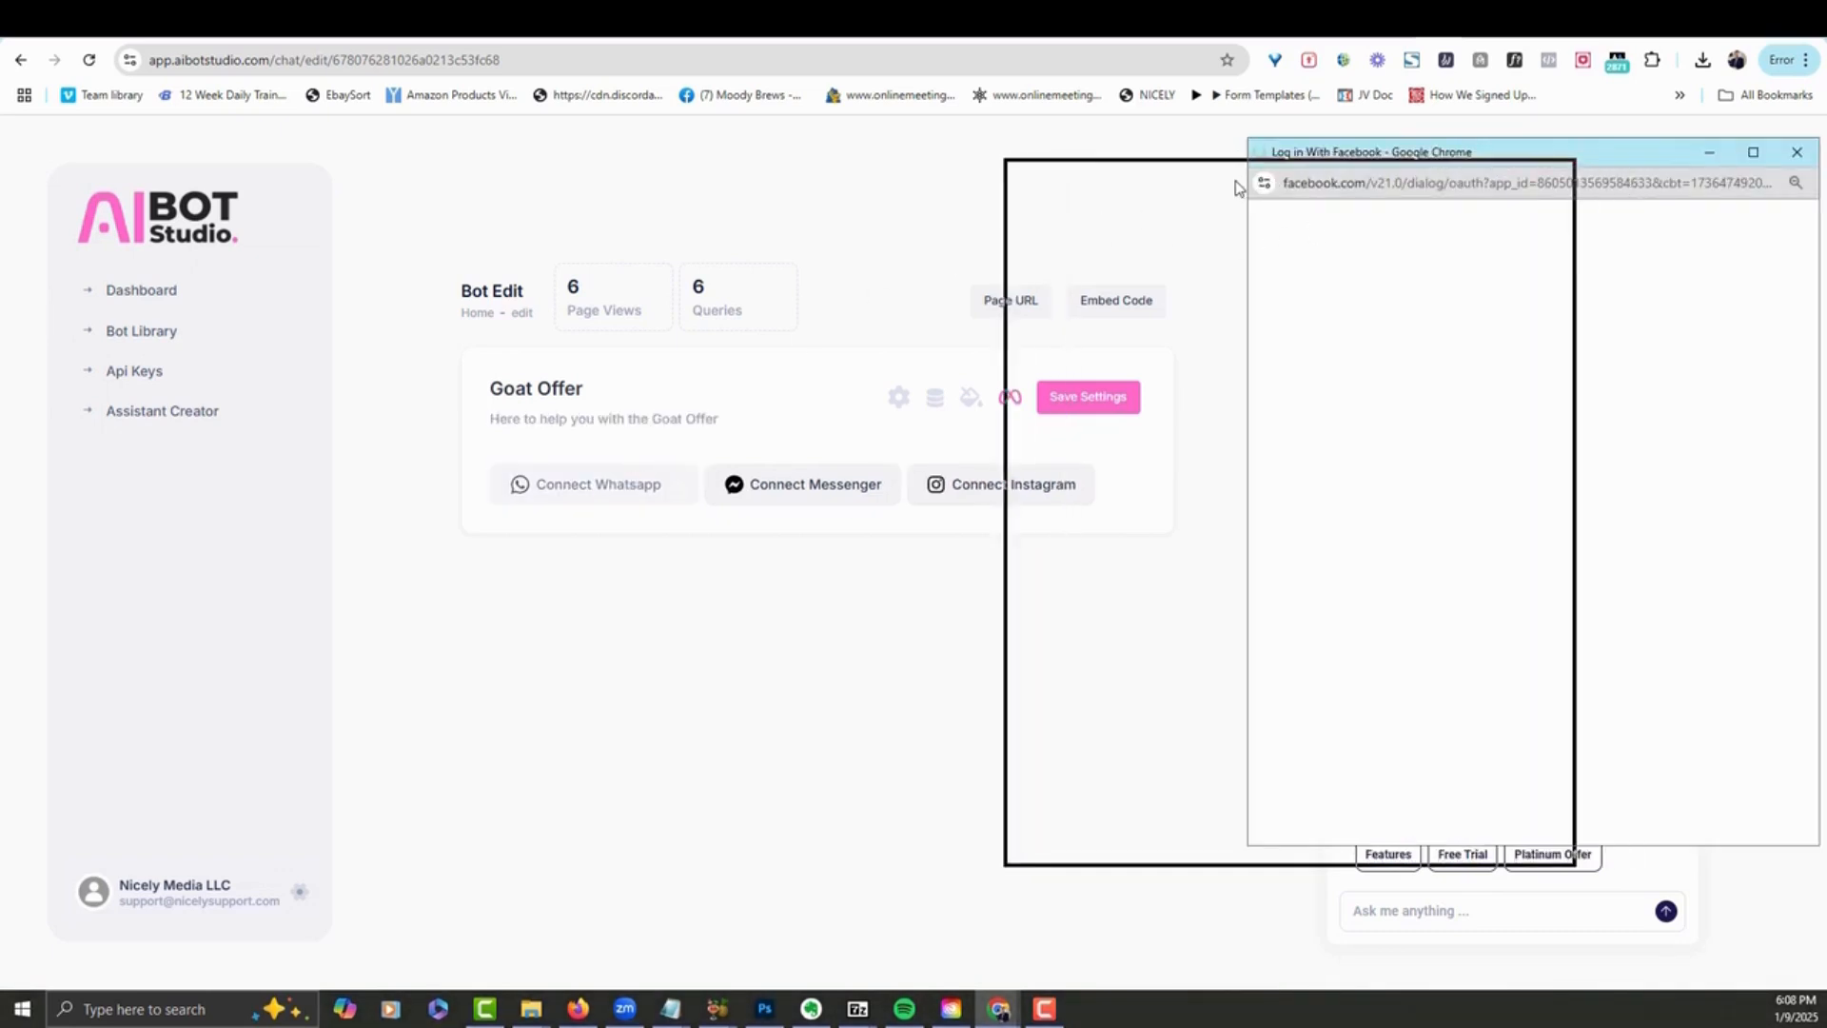
{"action": "left_click", "coordinate": [1511, 171]}
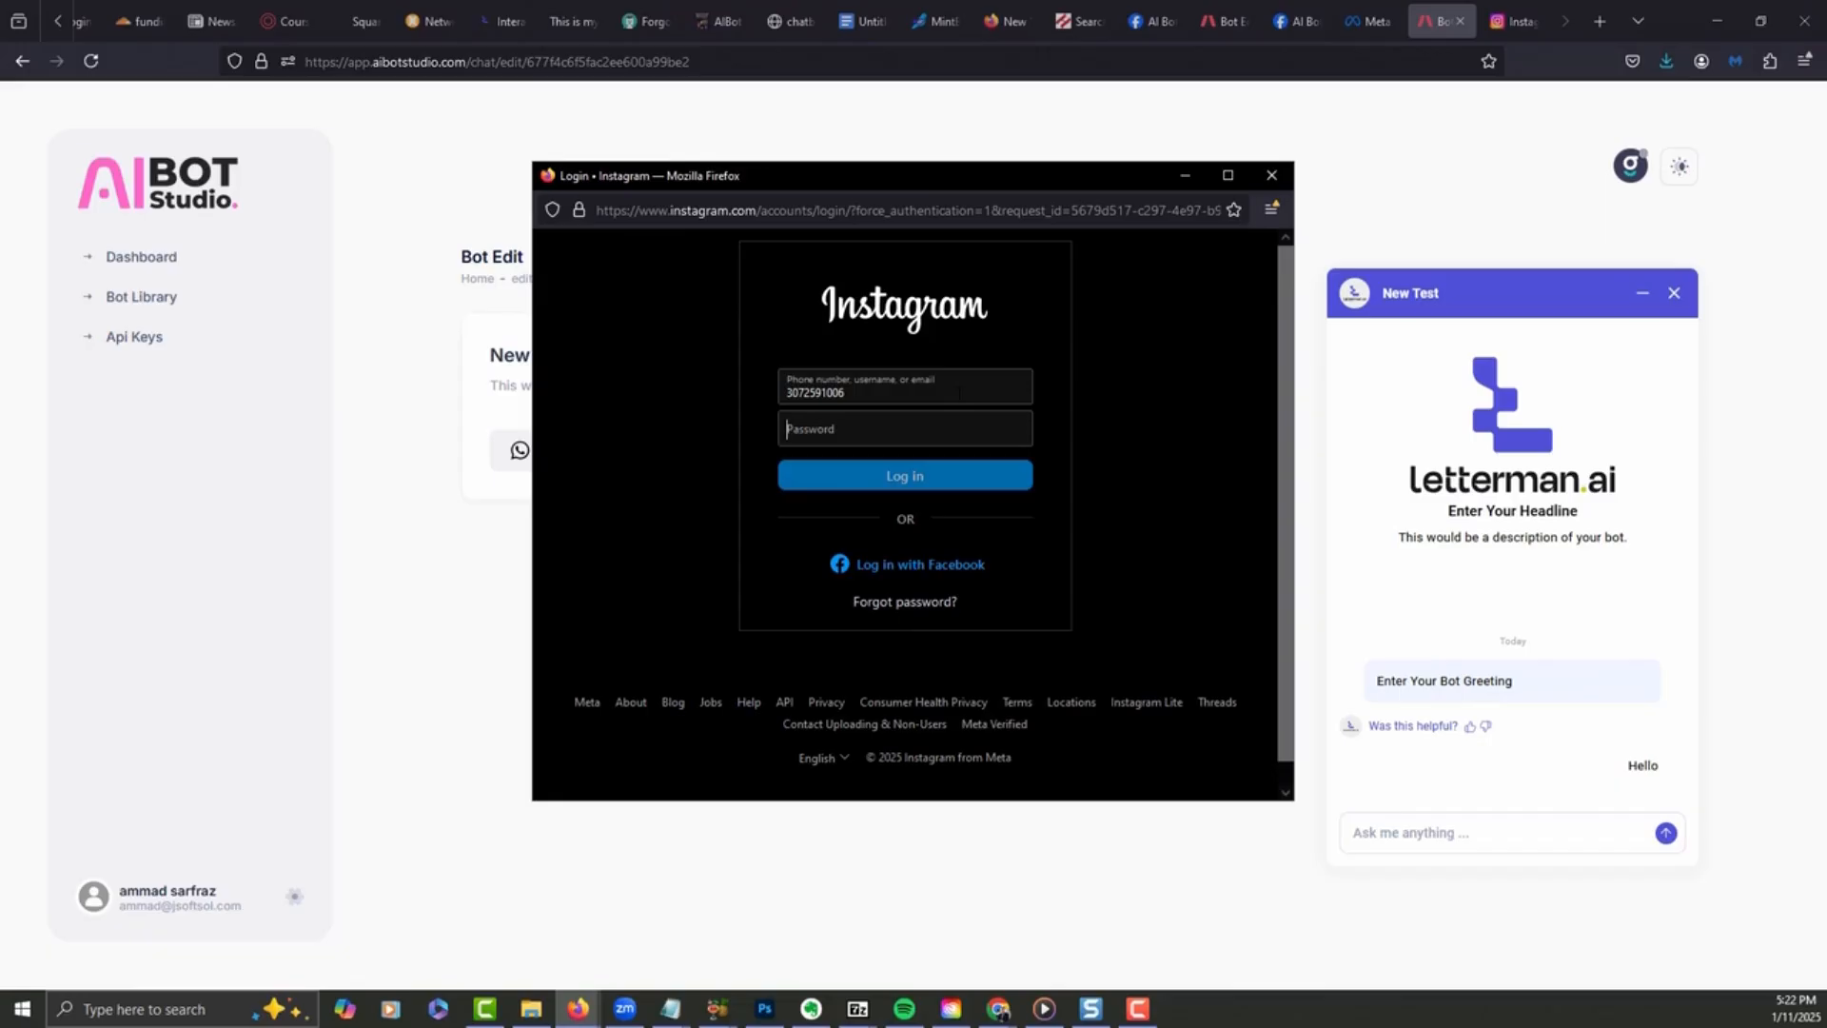
Step: Log in to Instagram with the account password to link the account to the bot
{"action": "type", "text": "••••••••••••"}
{"action": "key", "text": "Return"}
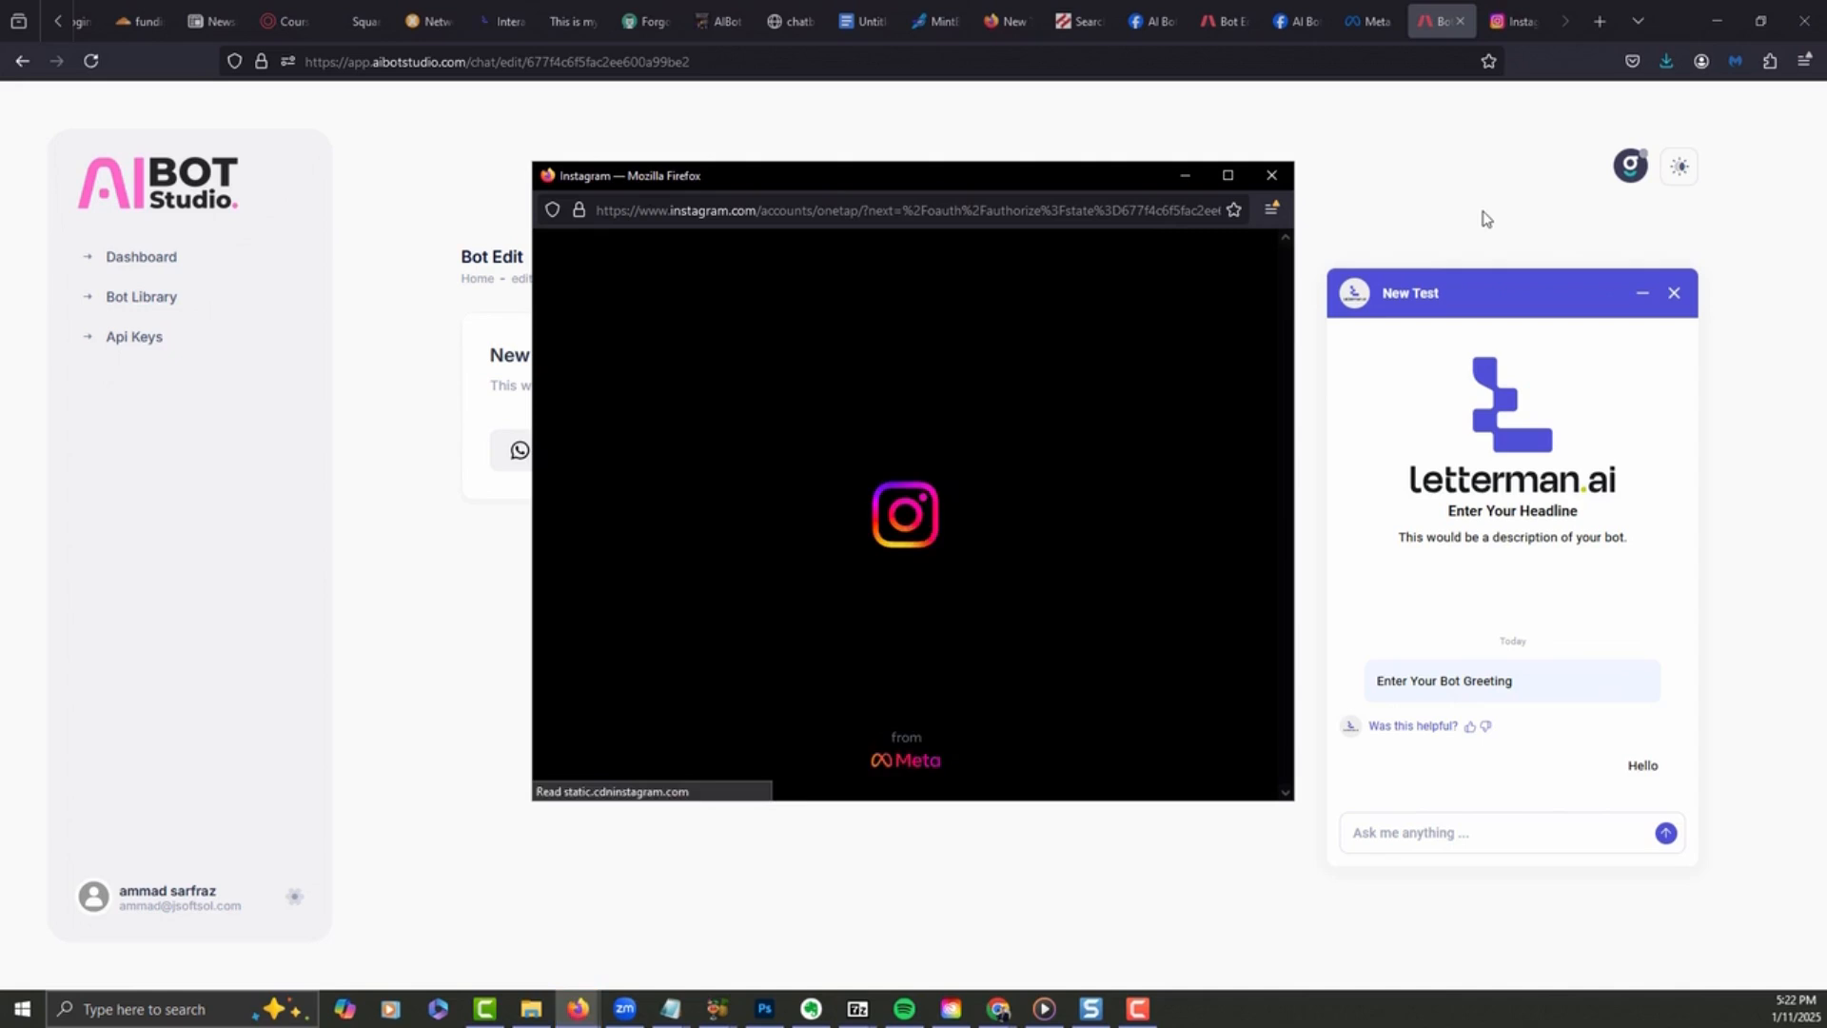
{"action": "left_click", "coordinate": [980, 554]}
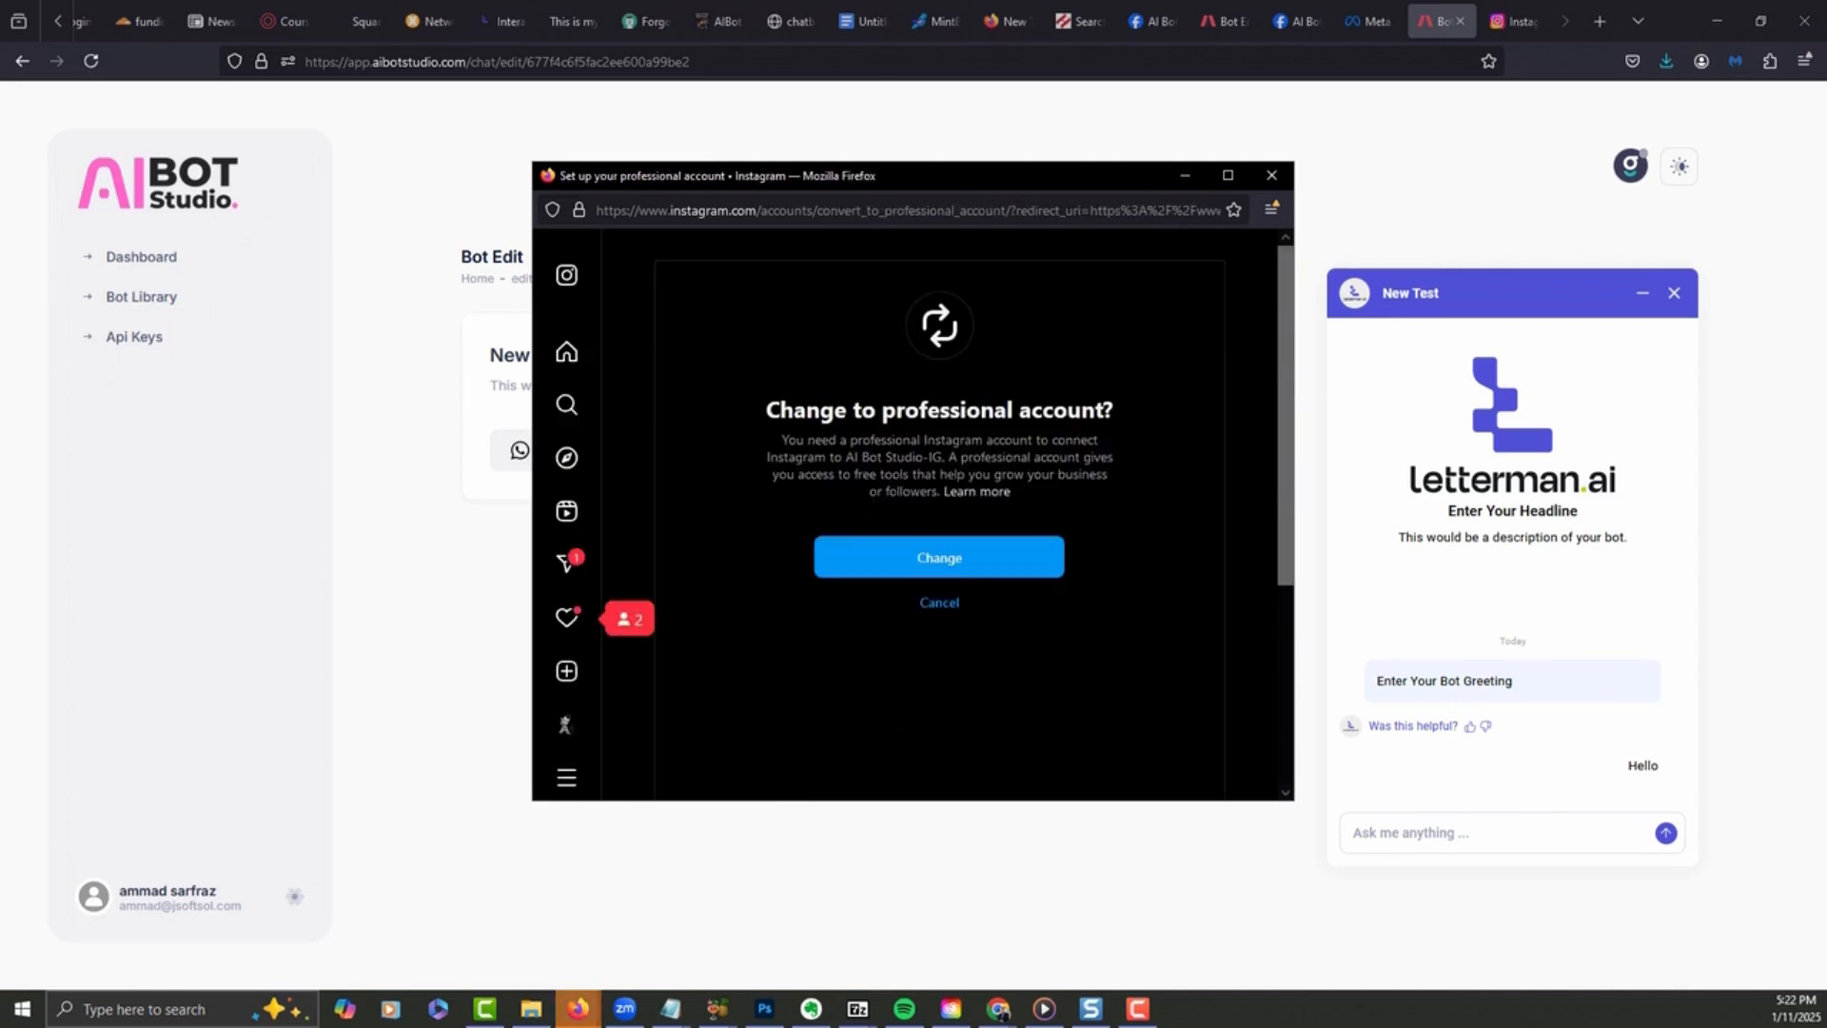
Step: Change the Instagram account to a professional account with the category Product/service
{"action": "left_click", "coordinate": [939, 561]}
{"action": "left_click", "coordinate": [938, 632]}
{"action": "left_click_drag", "start_coordinate": [1276, 469], "coordinate": [1253, 403]}
{"action": "left_click", "coordinate": [1166, 448]}
{"action": "left_click", "coordinate": [1178, 714]}
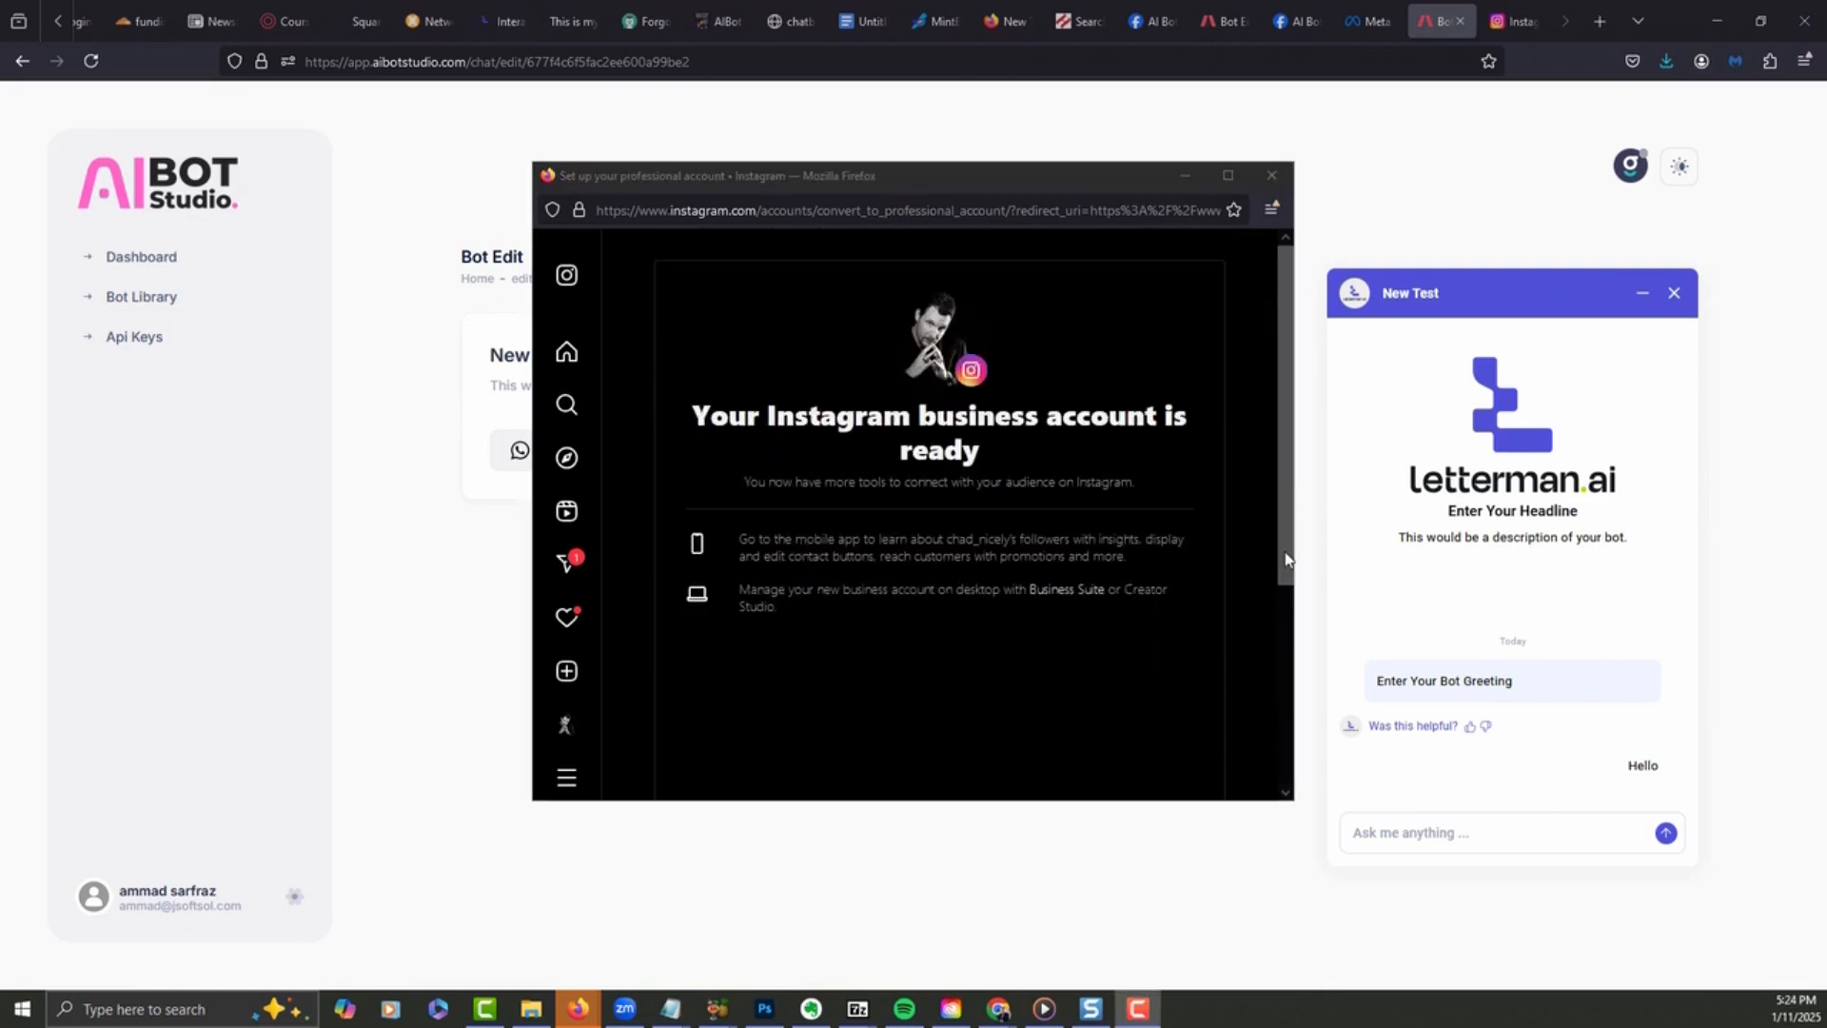
Step: Finish the professional account setup and complete the Instagram connection to AI Bot Studio
{"action": "left_click_drag", "start_coordinate": [1287, 559], "coordinate": [1280, 727]}
{"action": "left_click", "coordinate": [1179, 623]}
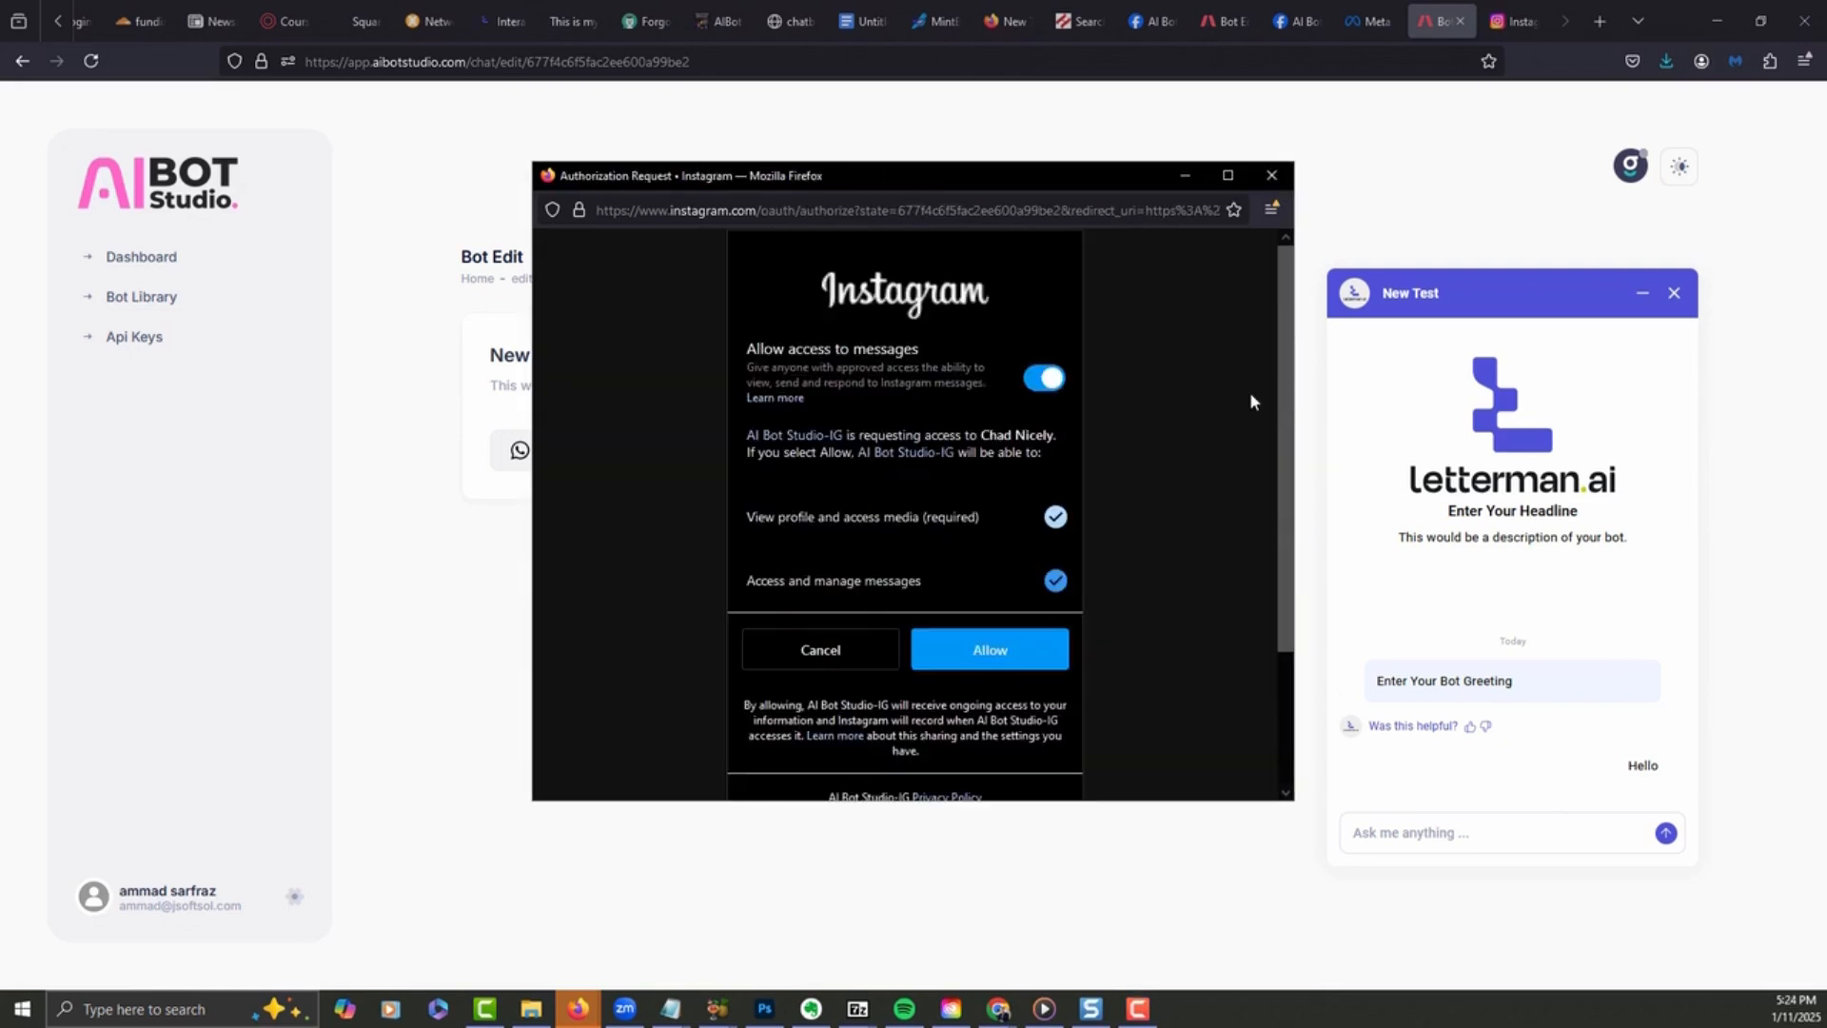
{"action": "scroll", "coordinate": [1289, 522], "scroll_direction": "down", "scroll_amount": 2}
{"action": "left_click", "coordinate": [989, 525]}
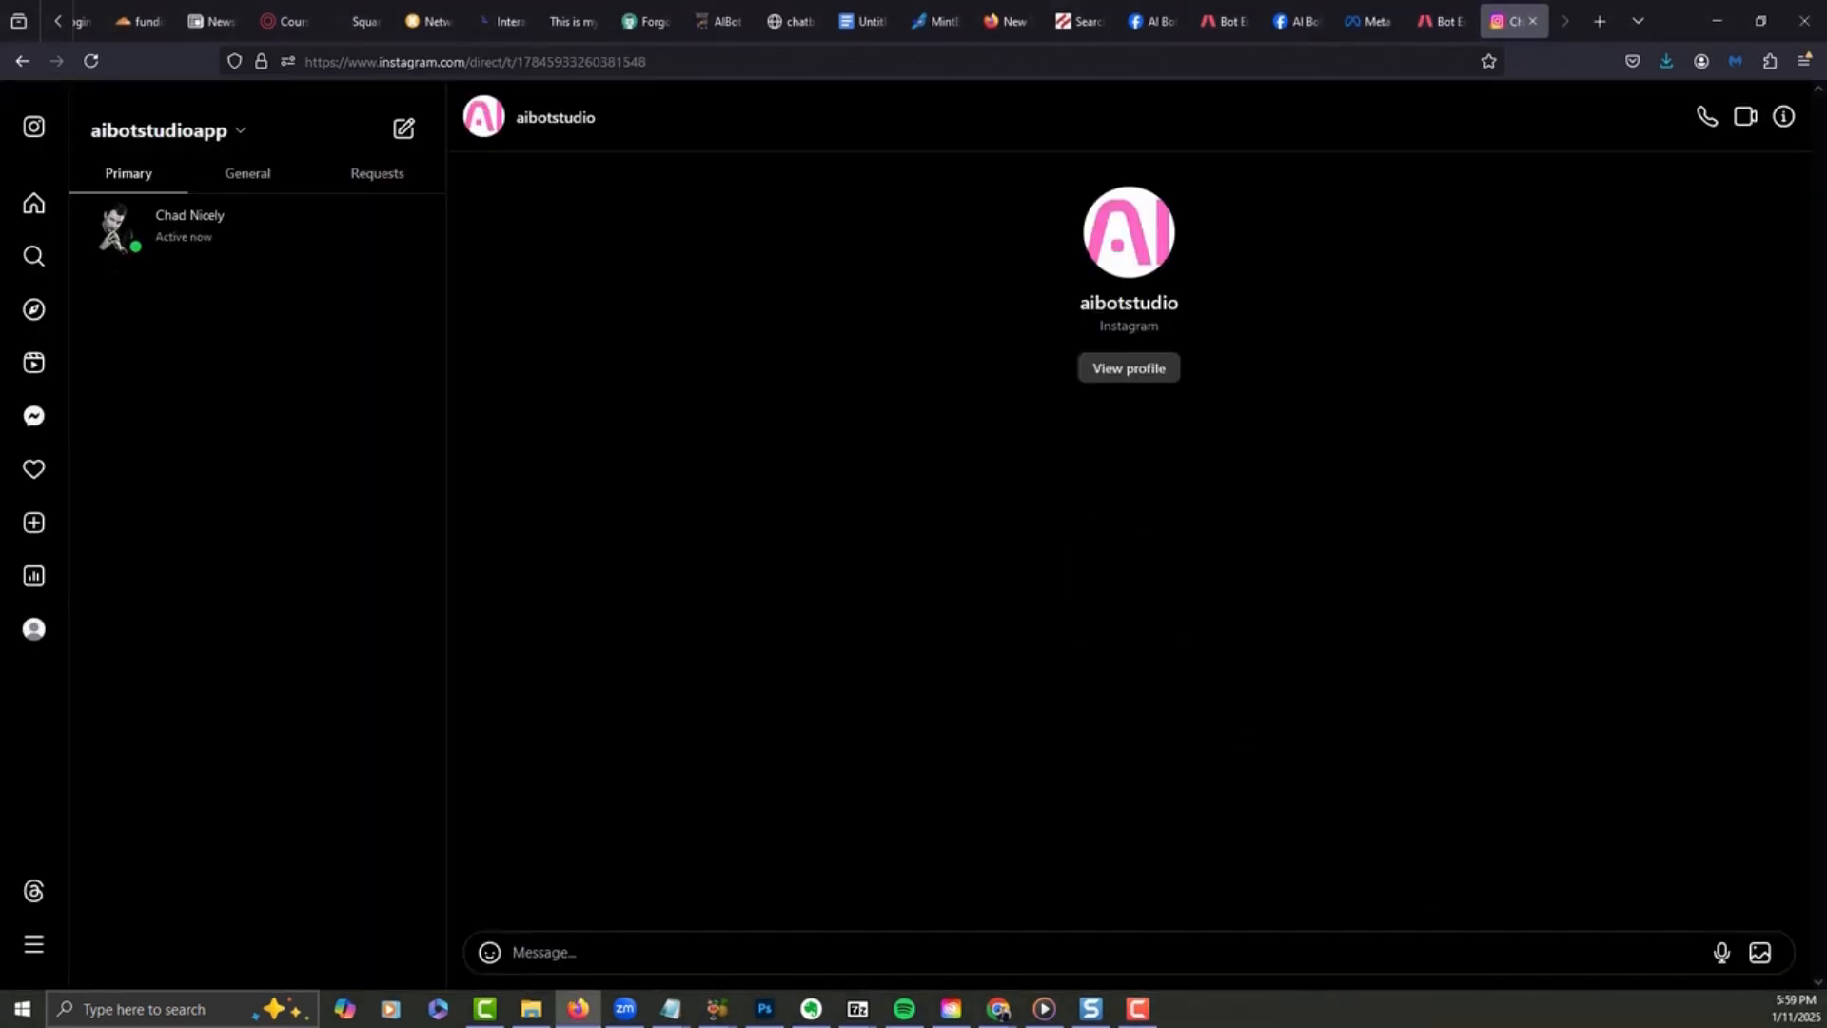
Step: Test the bot in the aibotstudio Instagram chat with "what is platinum", "what is the price" and "do you have the link"
{"action": "type", "text": "what is platinum"}
{"action": "left_click", "coordinate": [1760, 953]}
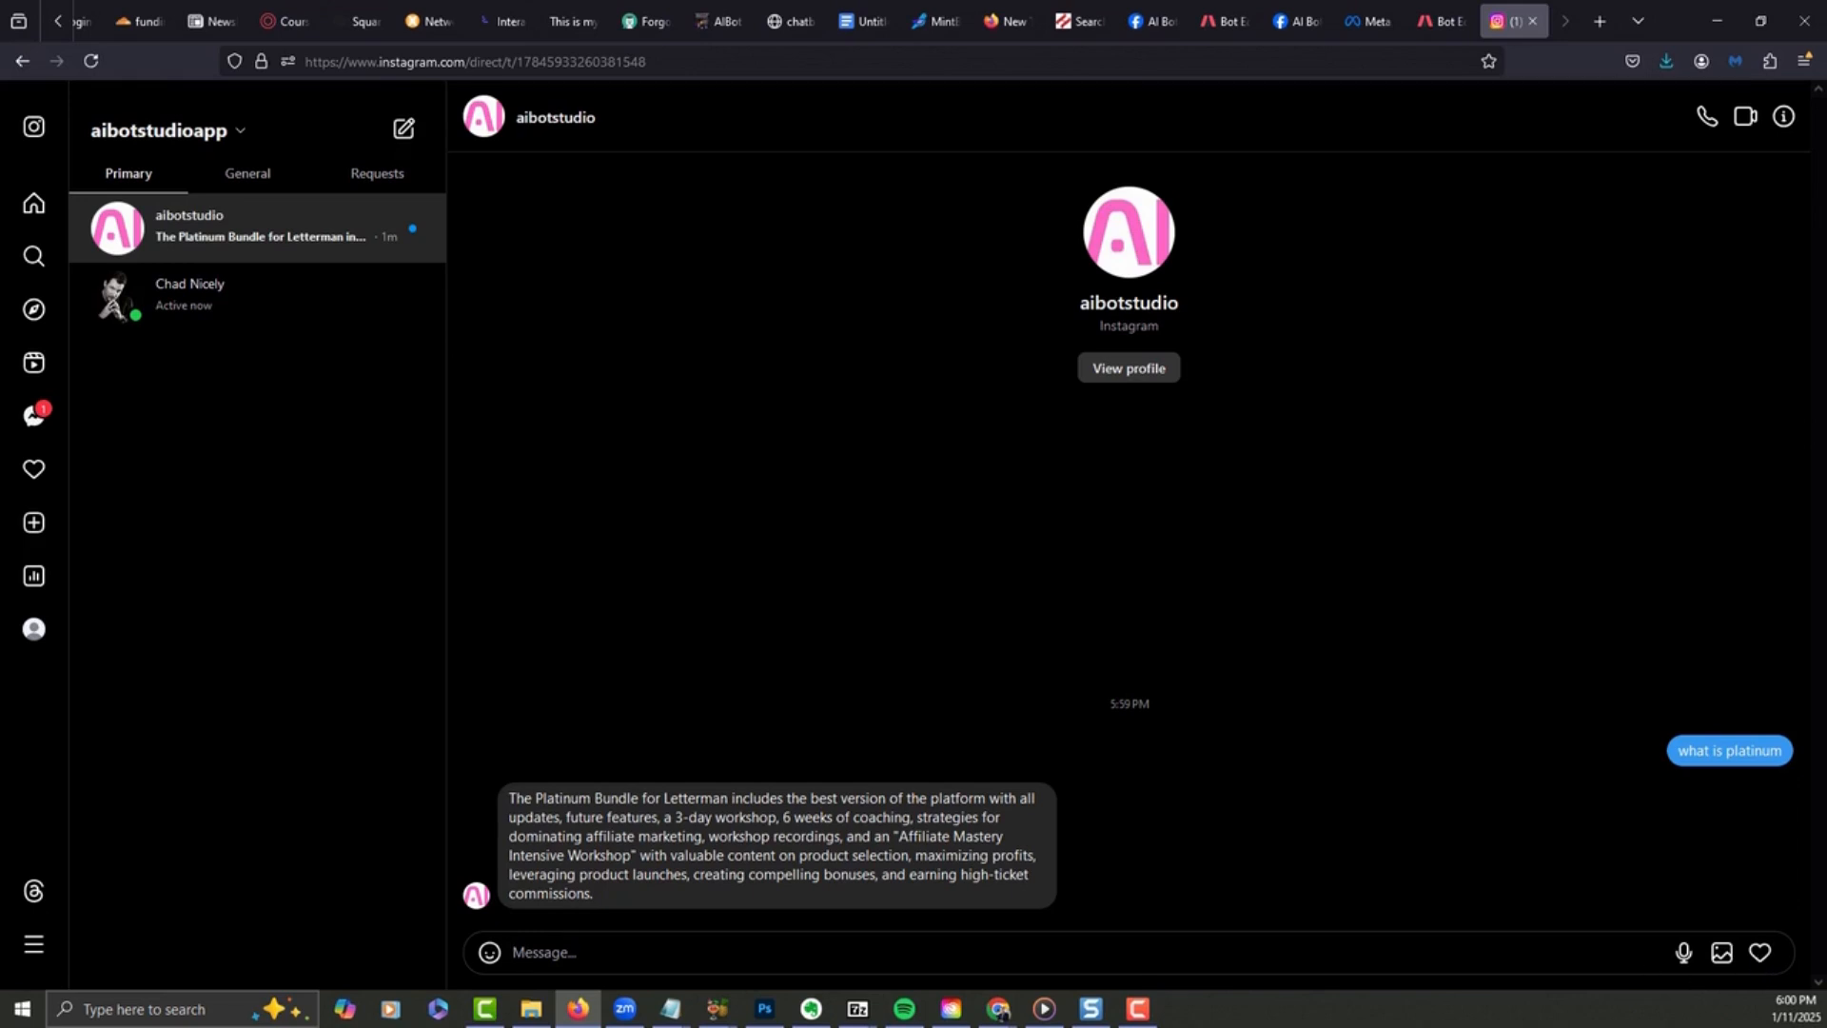
{"action": "type", "text": "what is the price"}
{"action": "key", "text": "Return"}
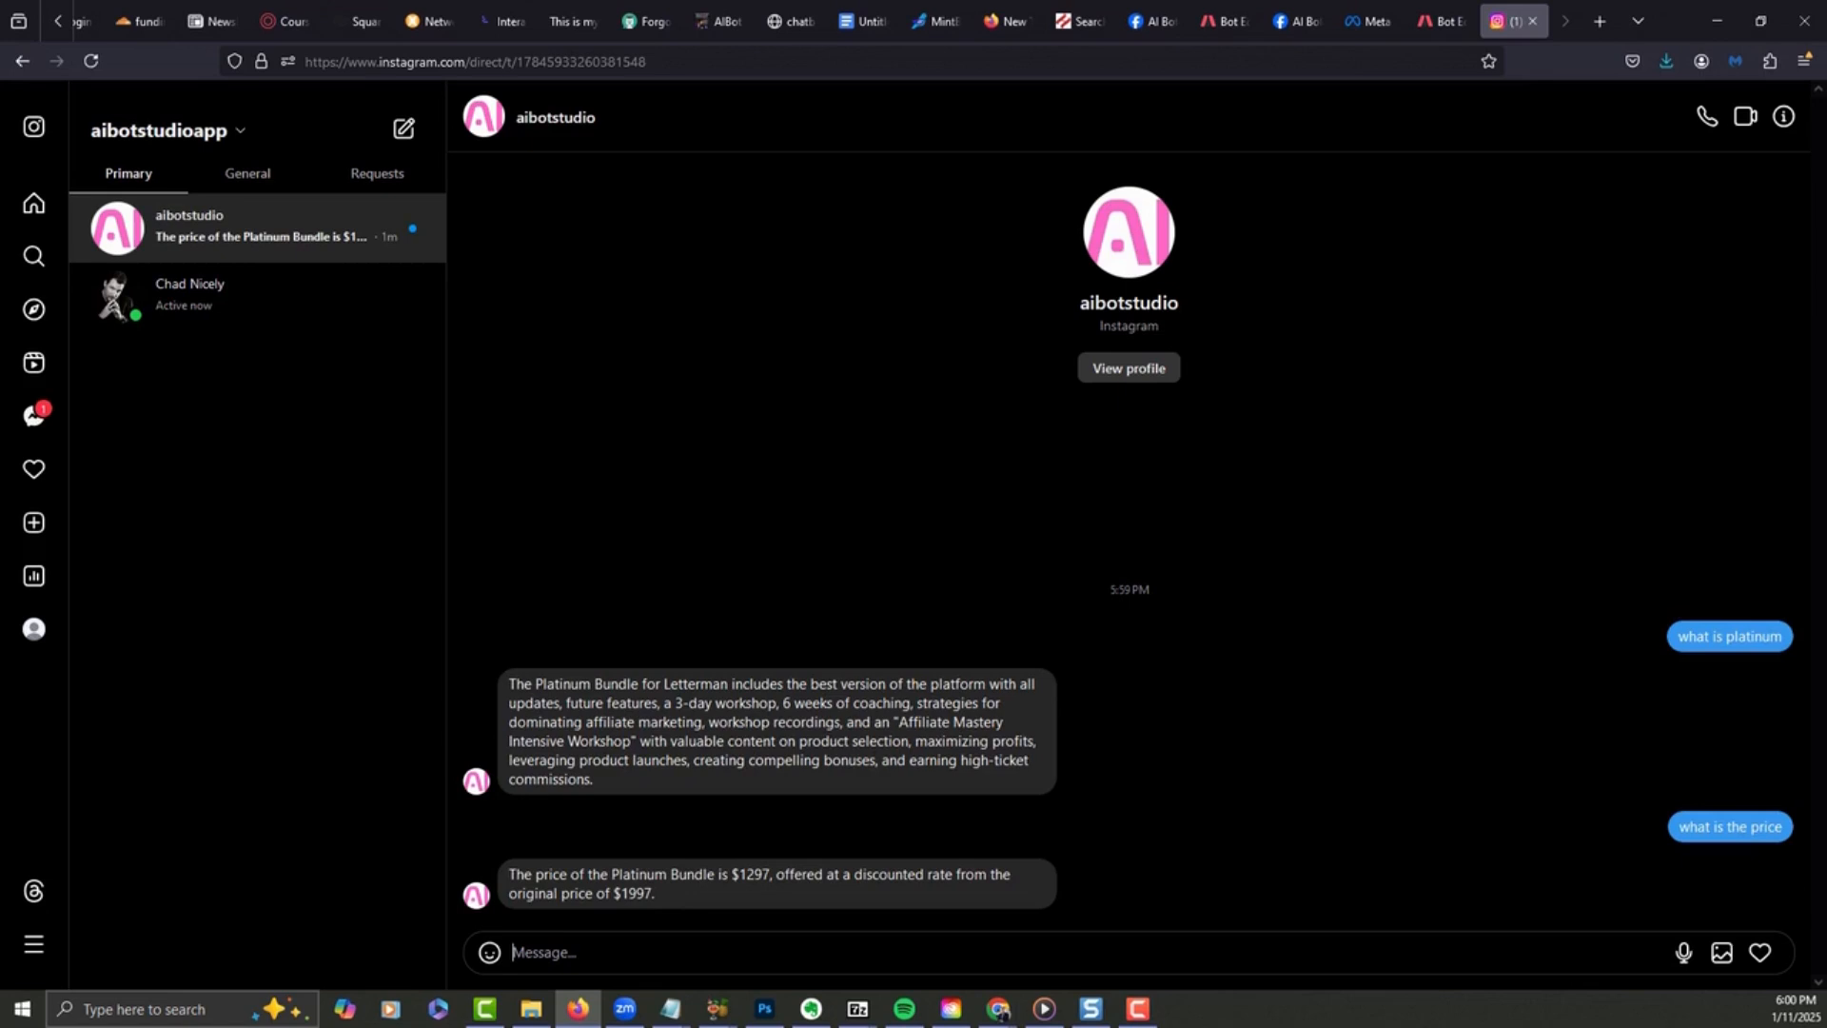
{"action": "type", "text": "do you have the link"}
{"action": "key", "text": "Return"}
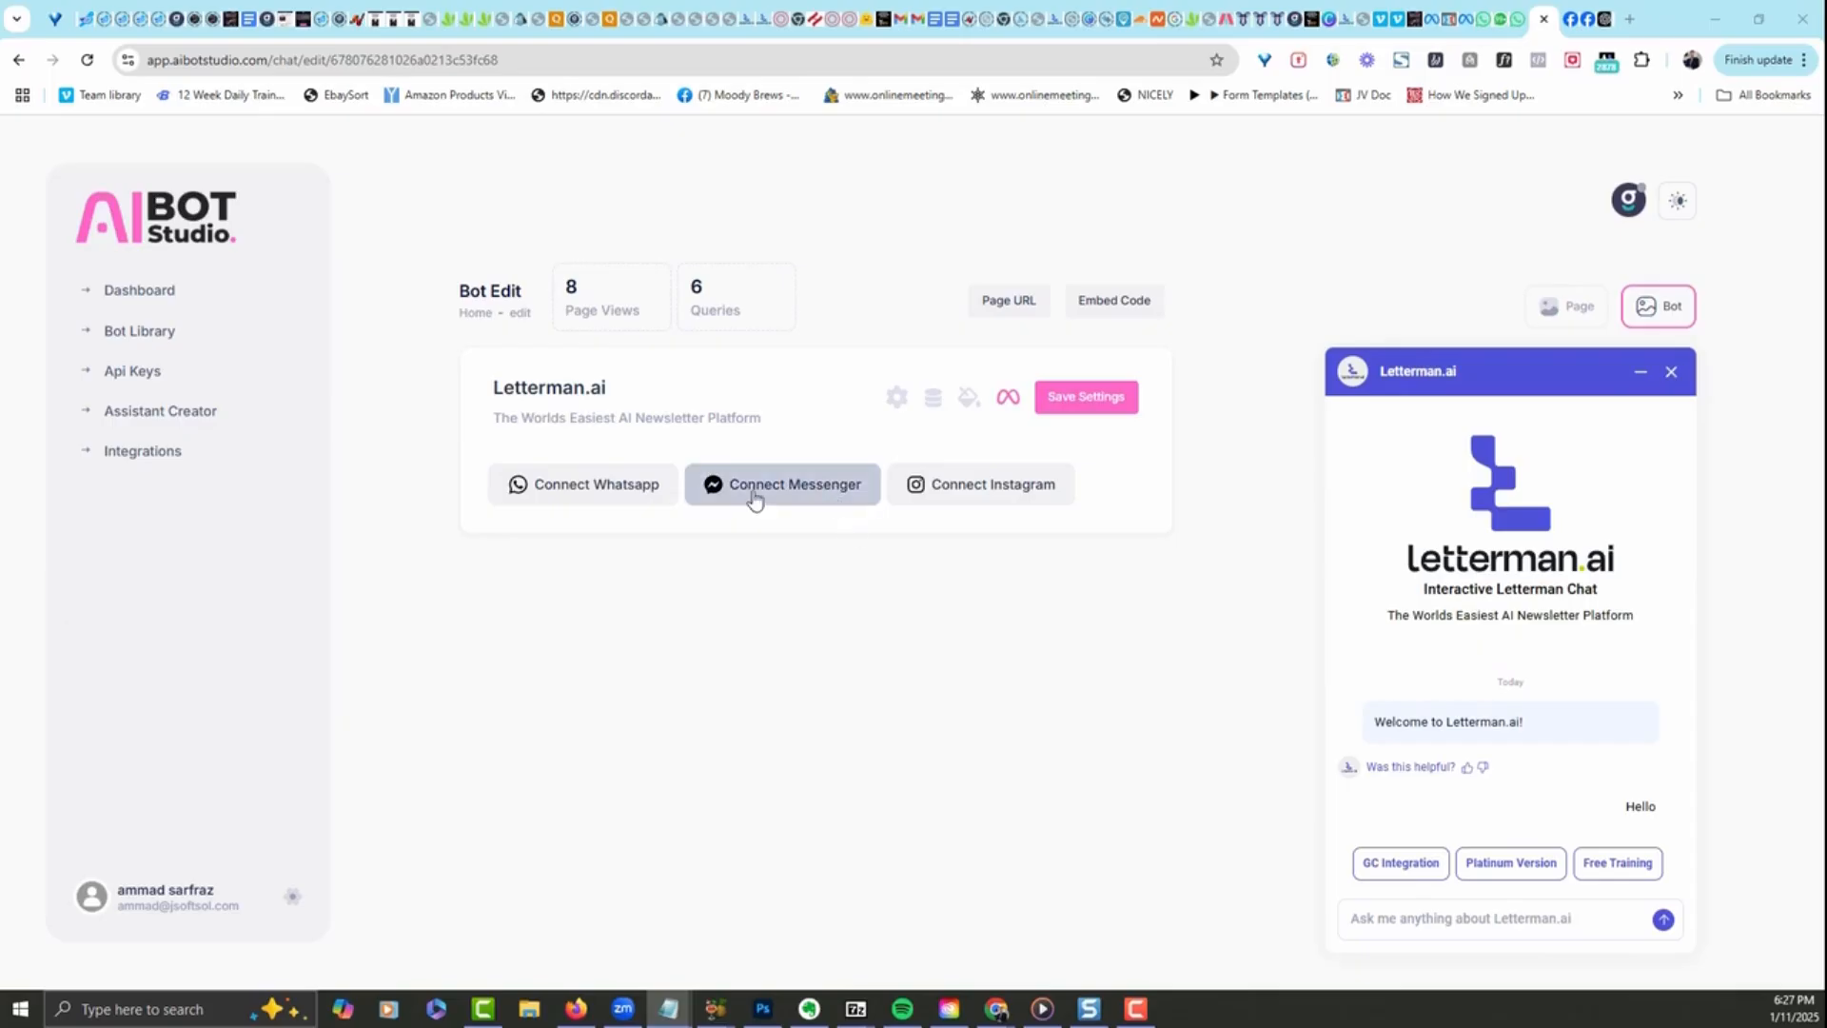
Step: Connect the Letterman.ai bot to Messenger through the existing Facebook account, opting in only to the first listed current business
{"action": "left_click", "coordinate": [799, 498]}
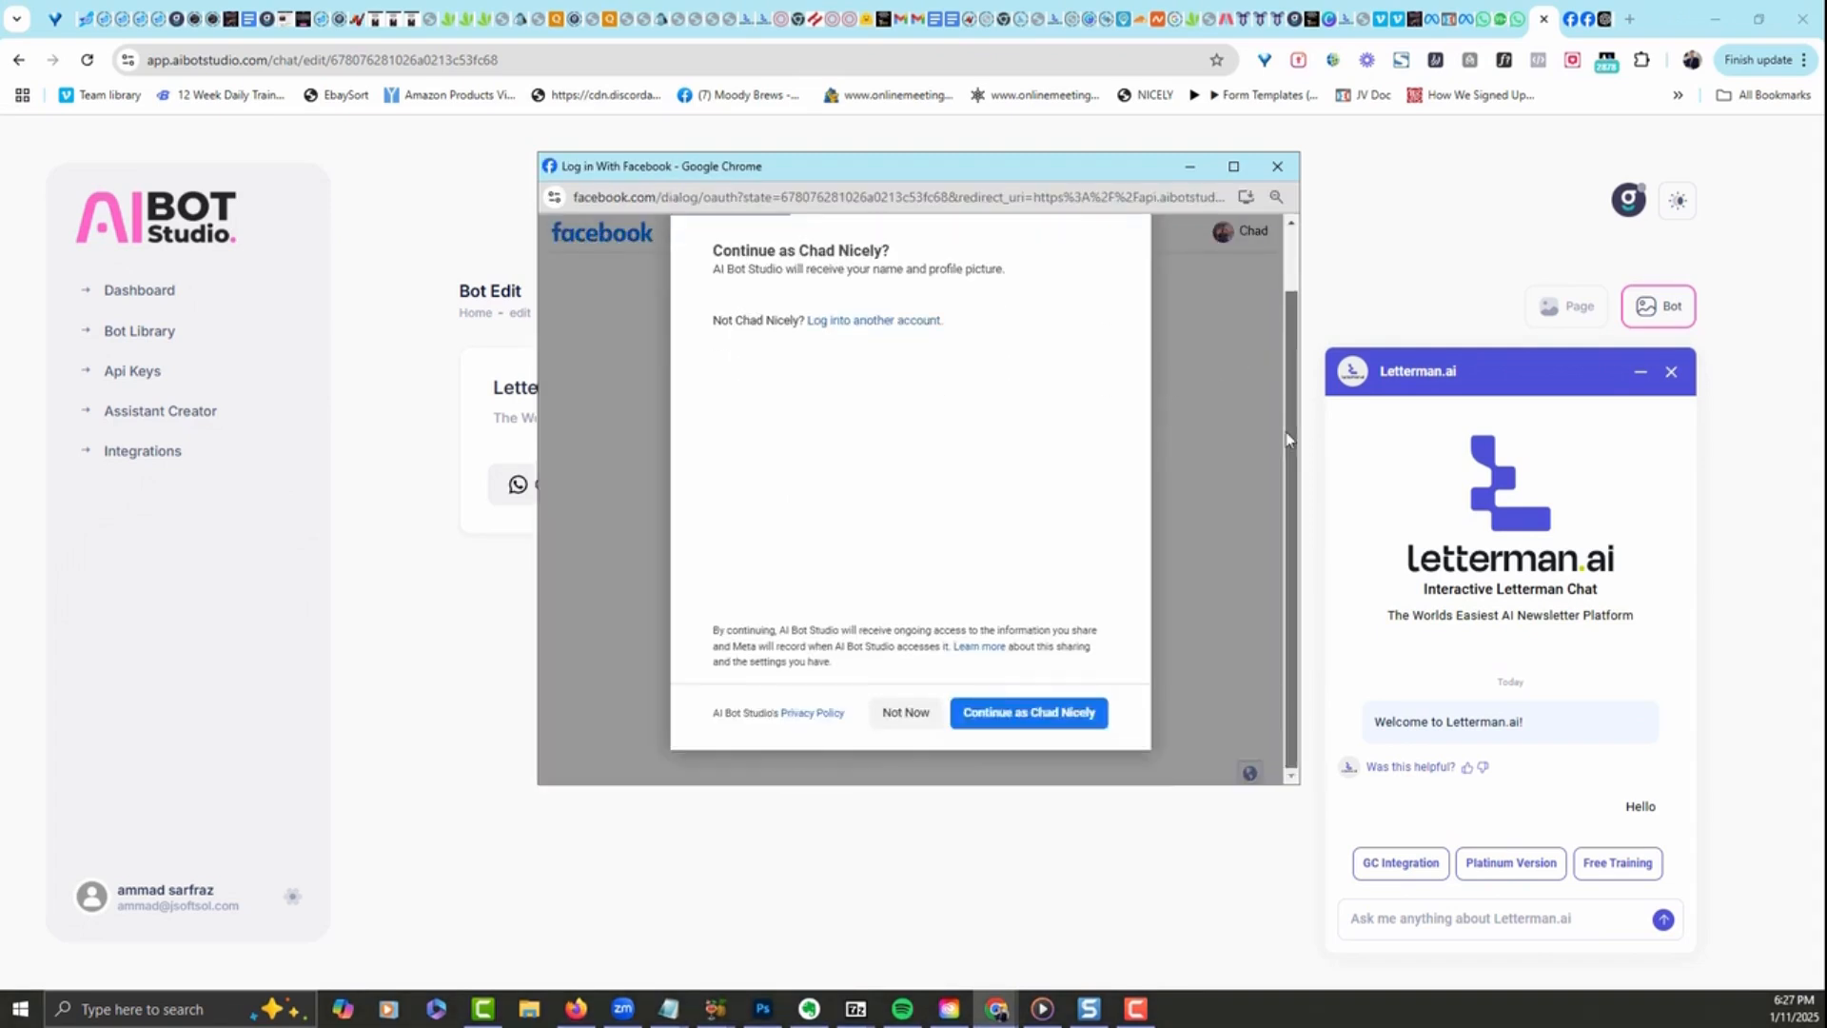
{"action": "left_click", "coordinate": [1017, 712]}
{"action": "left_click", "coordinate": [826, 466]}
{"action": "left_click", "coordinate": [1070, 712]}
{"action": "left_click", "coordinate": [843, 464]}
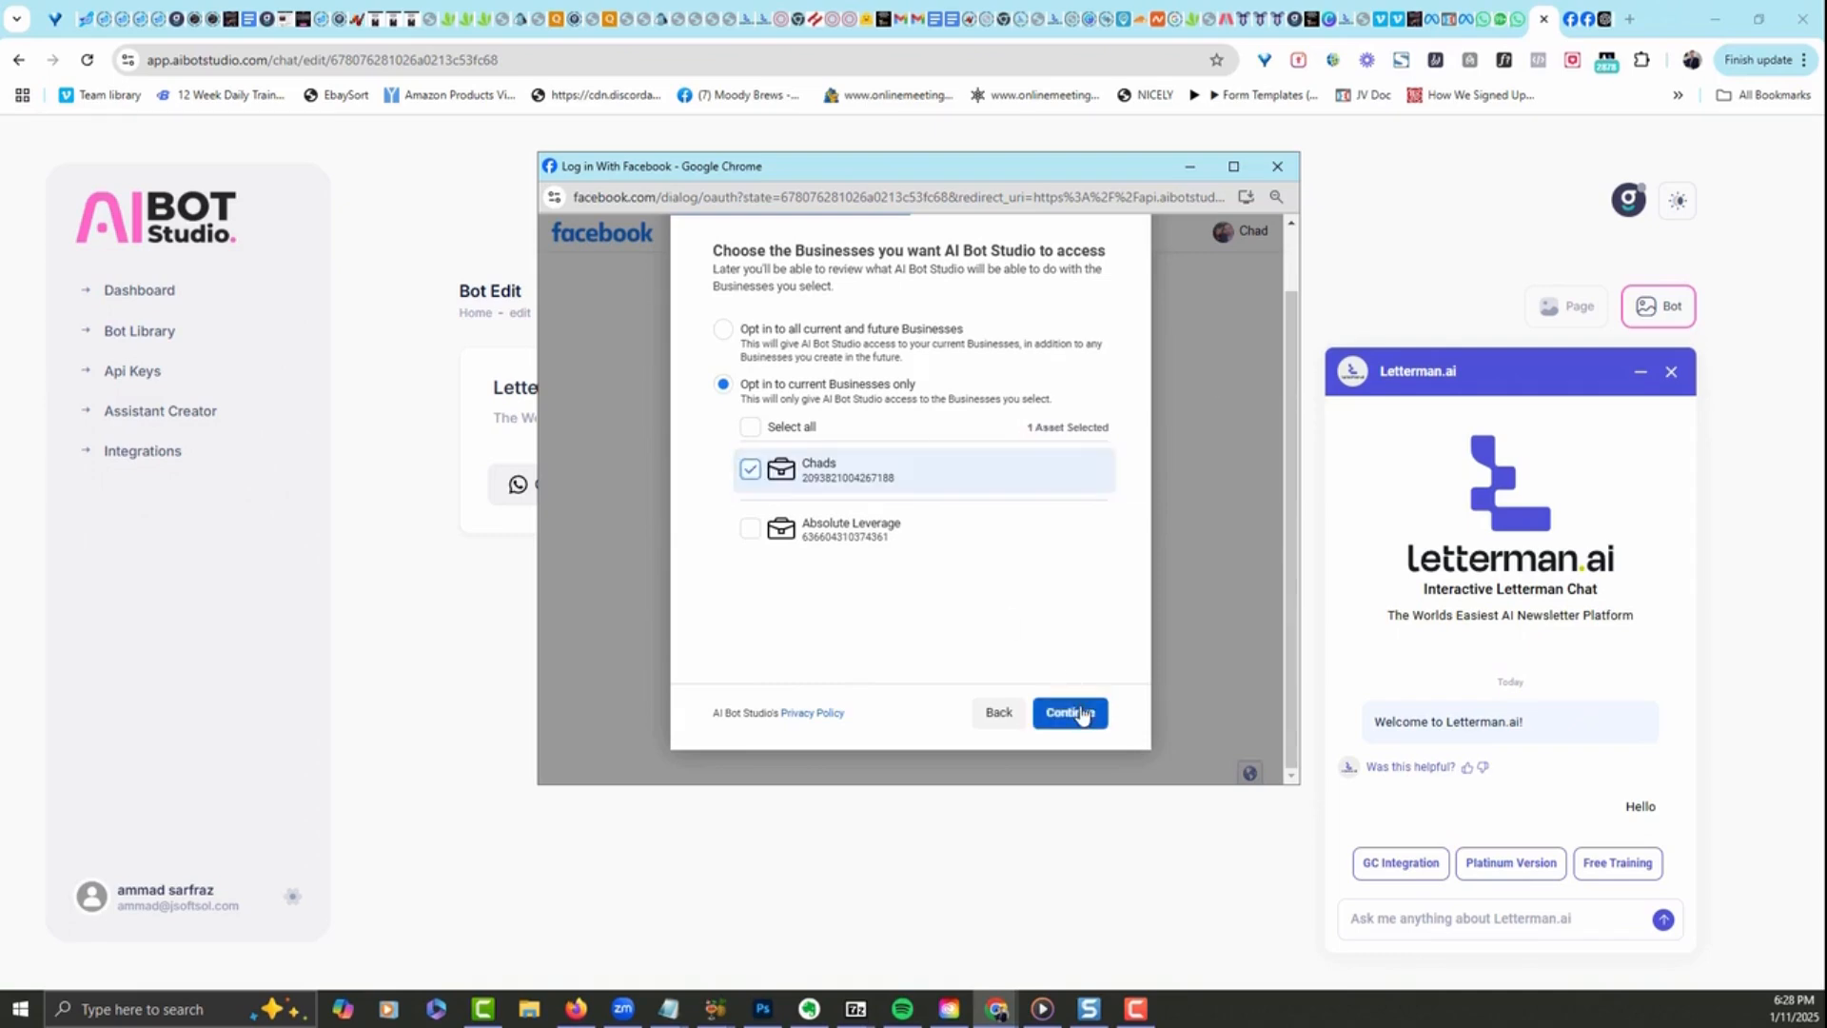
{"action": "left_click", "coordinate": [1070, 713]}
{"action": "left_click", "coordinate": [1080, 713]}
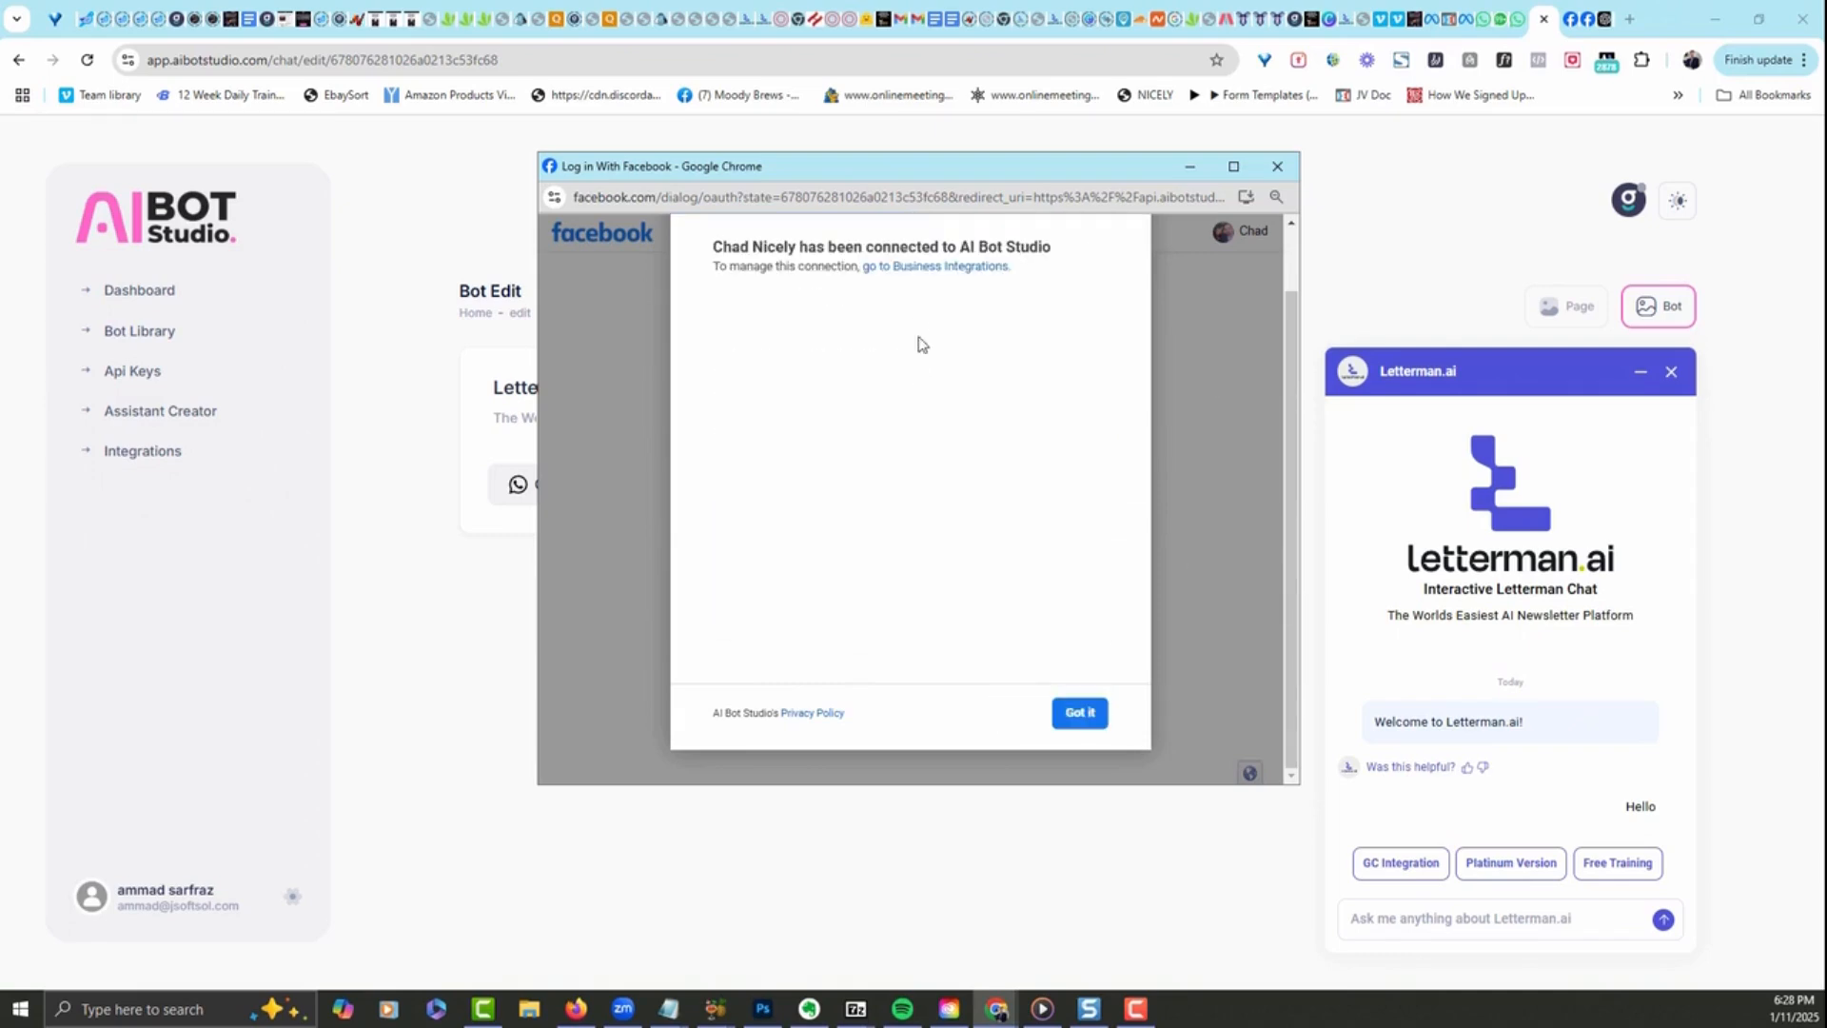
{"action": "left_click", "coordinate": [1080, 713]}
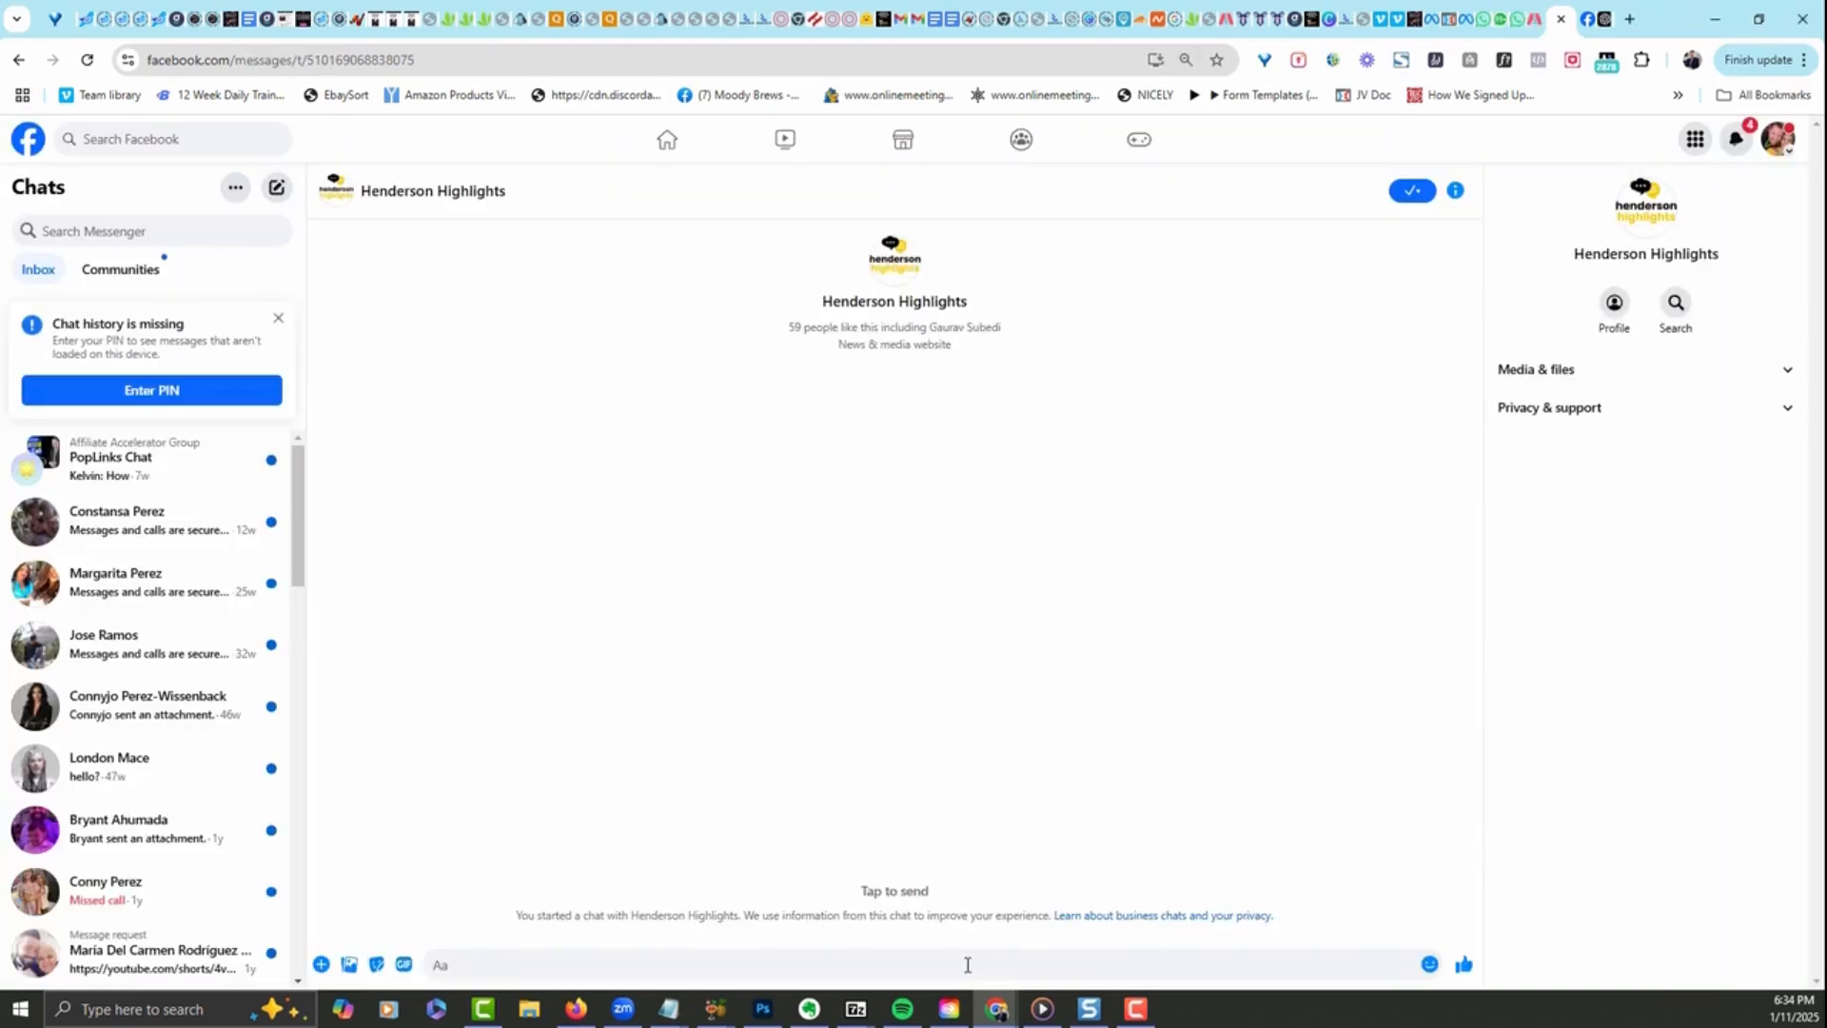
Step: Ask the Henderson Highlights Messenger chat "what is platinum", "what is the price of platinum" and "what is the link to purchase"
{"action": "type", "text": "what is platinum"}
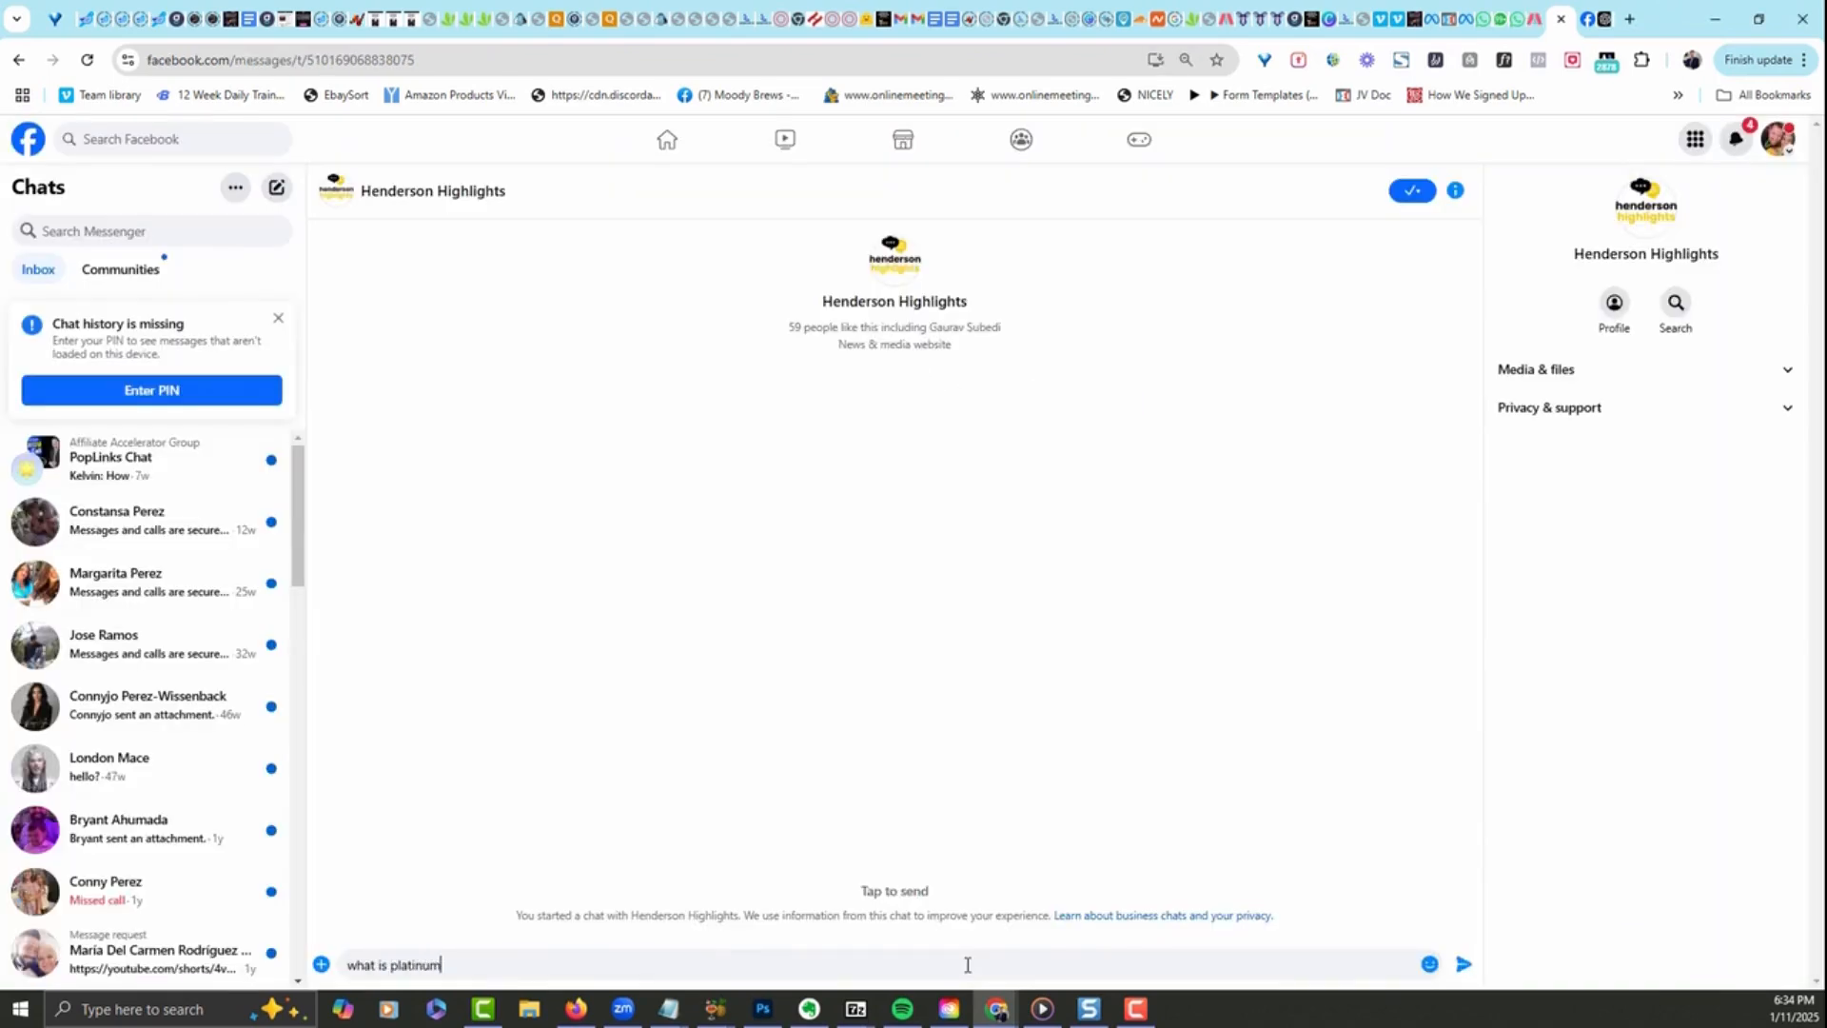
{"action": "key", "text": "Return"}
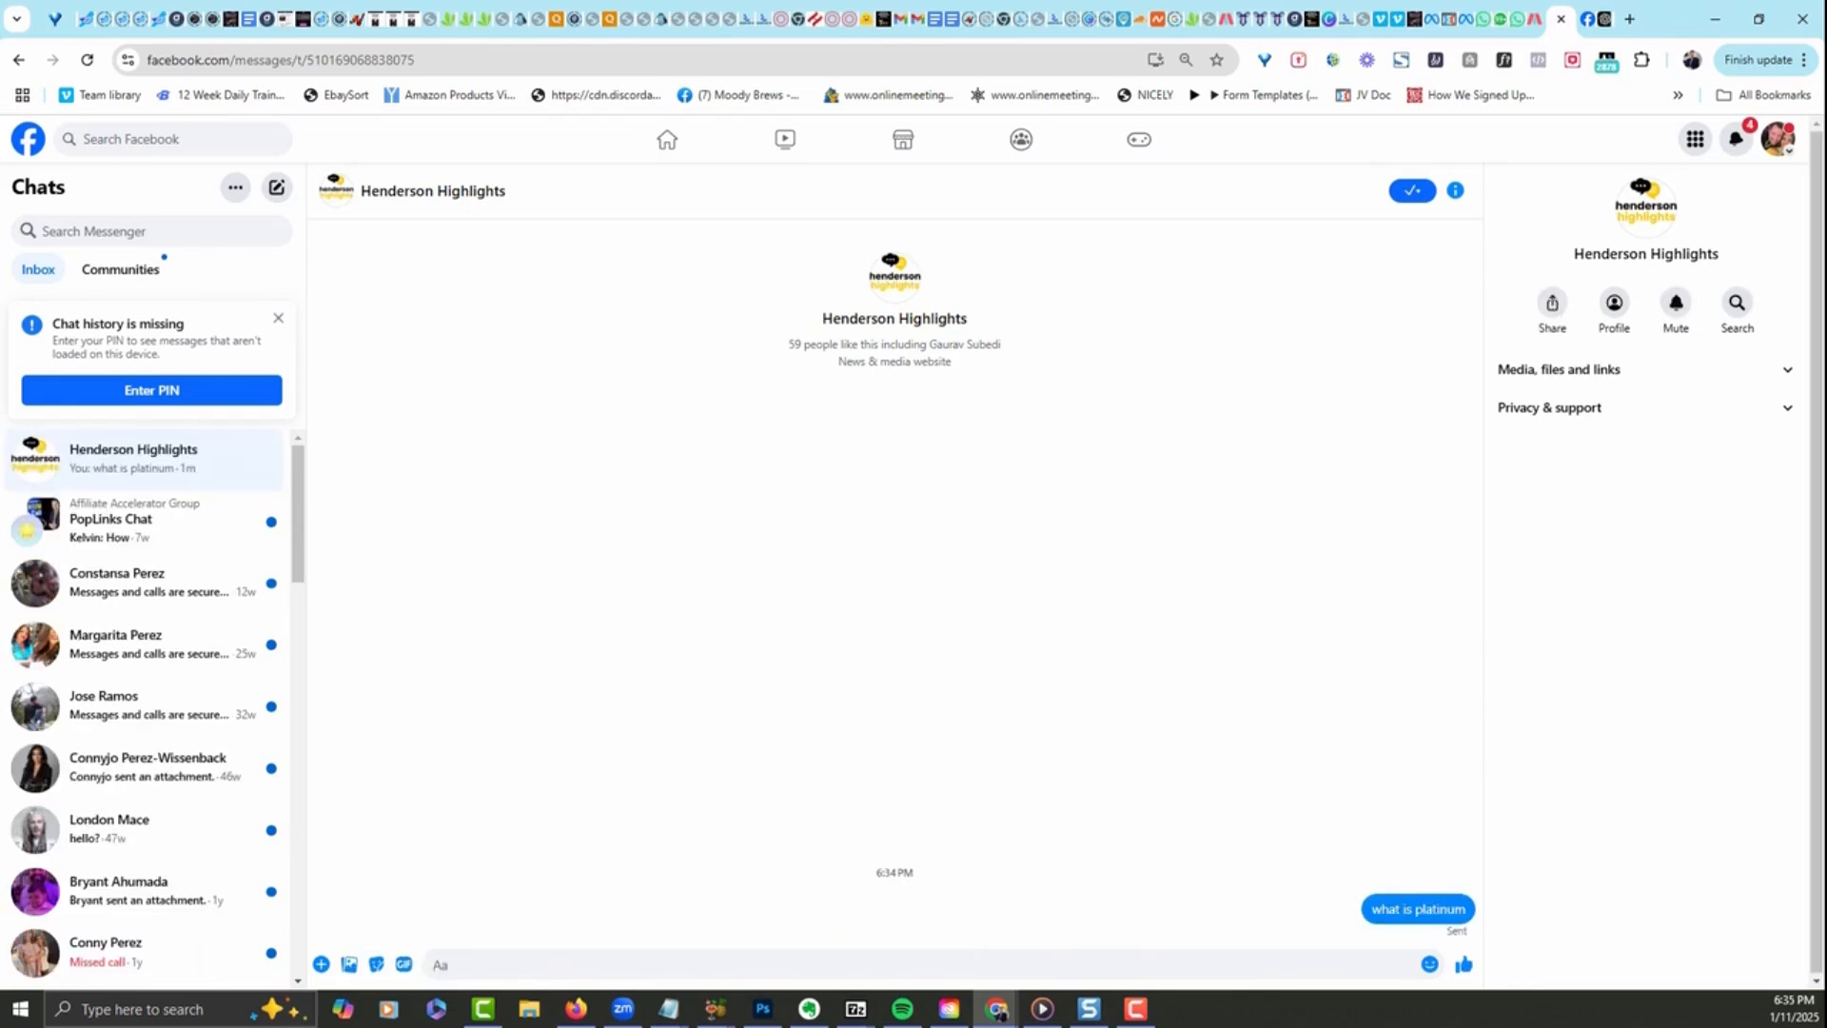
{"action": "type", "text": "what is the price of platinum"}
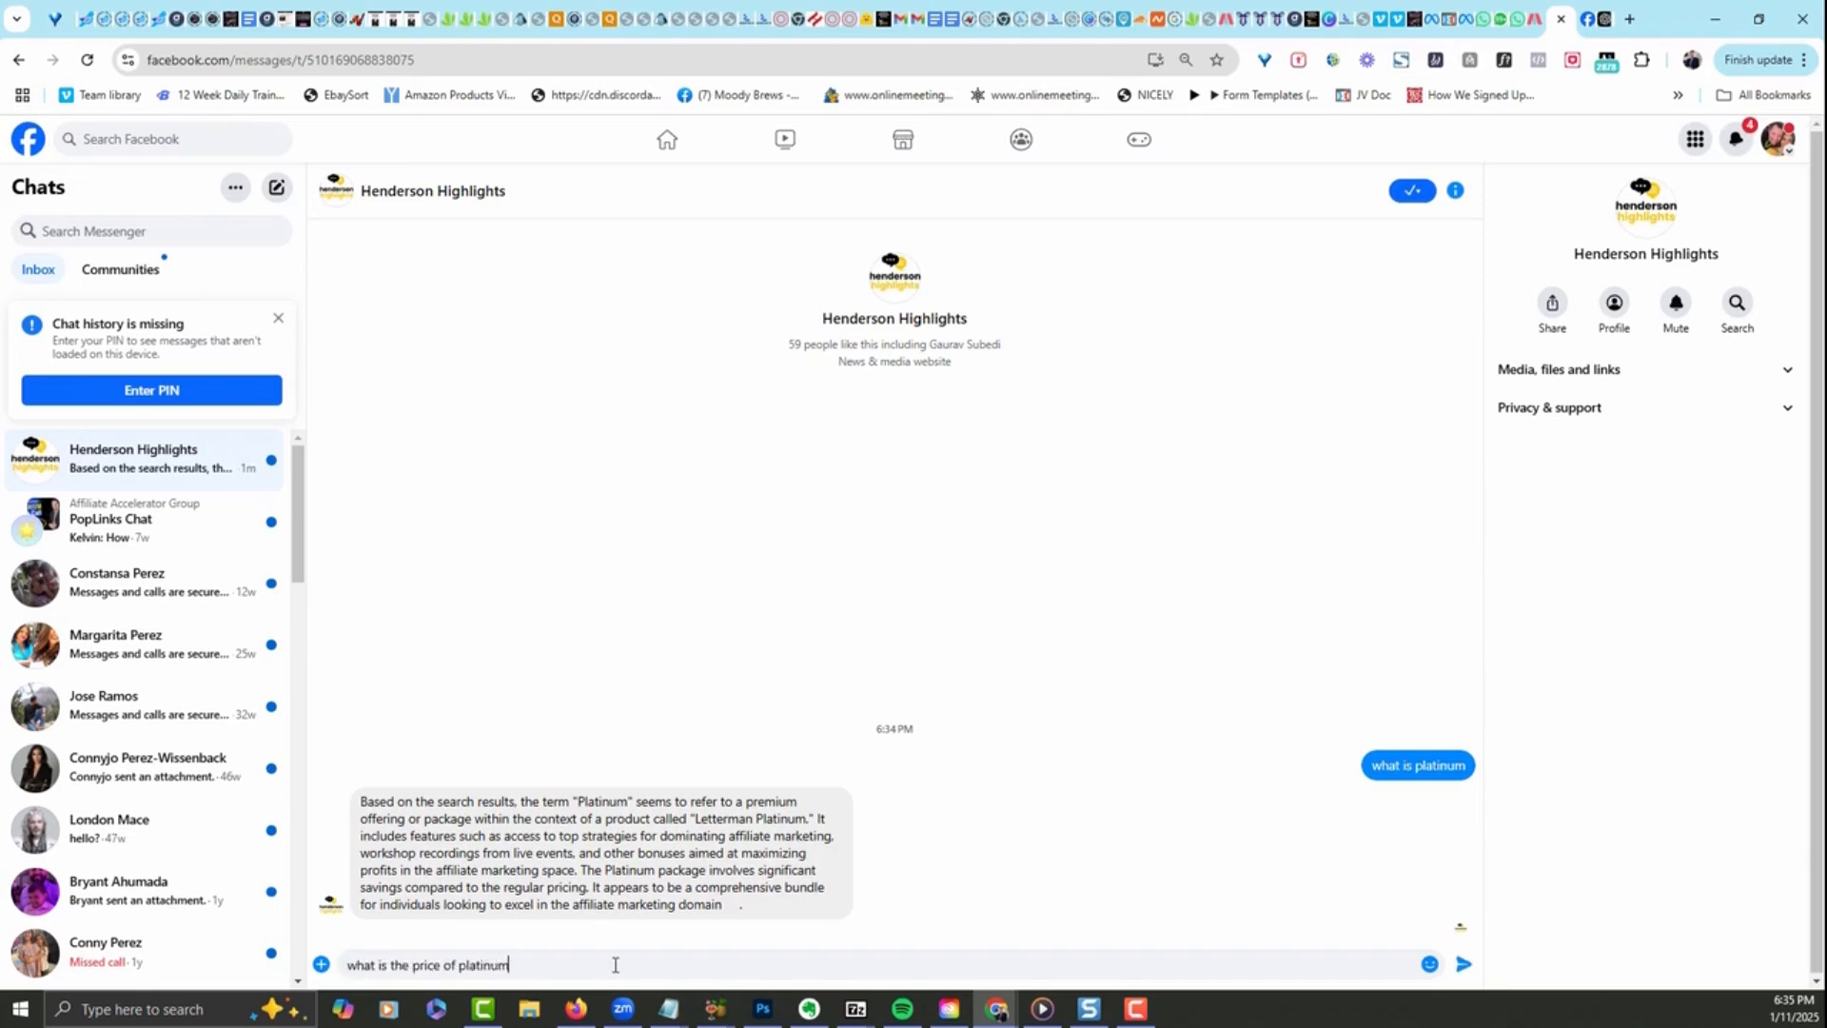
{"action": "key", "text": "Return"}
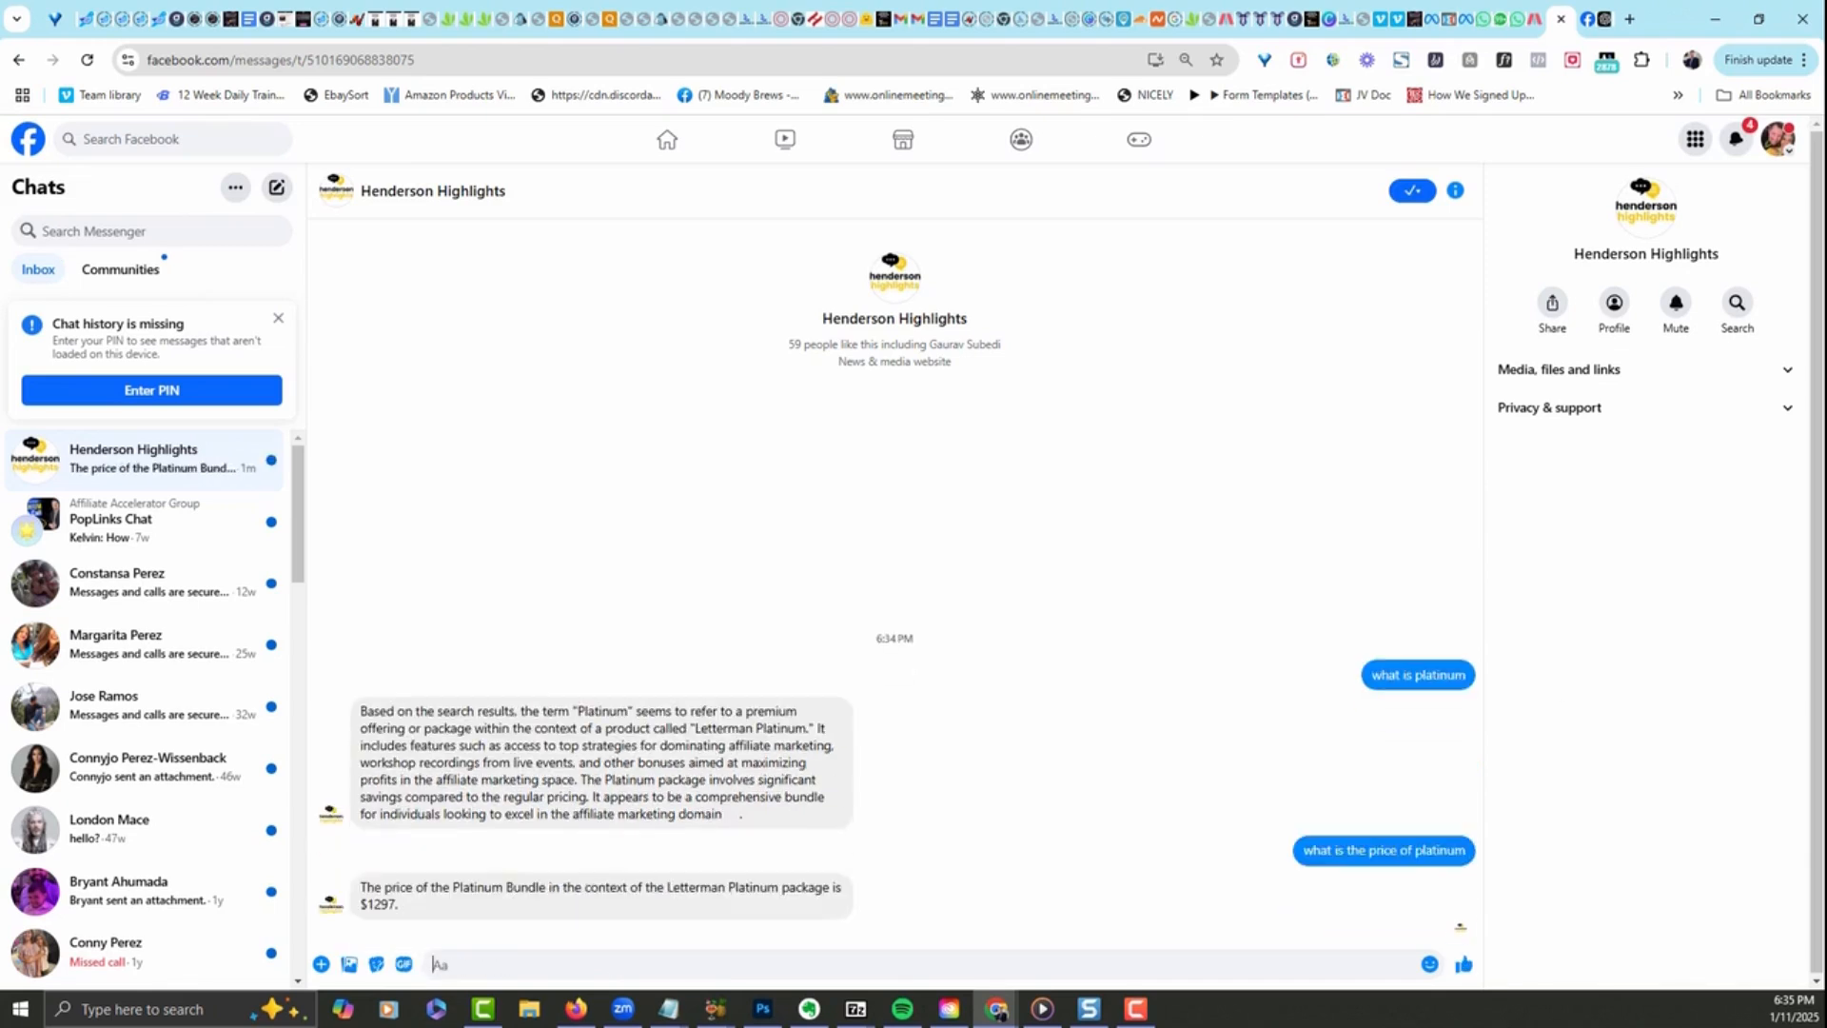
{"action": "type", "text": "what is the link to purh"}
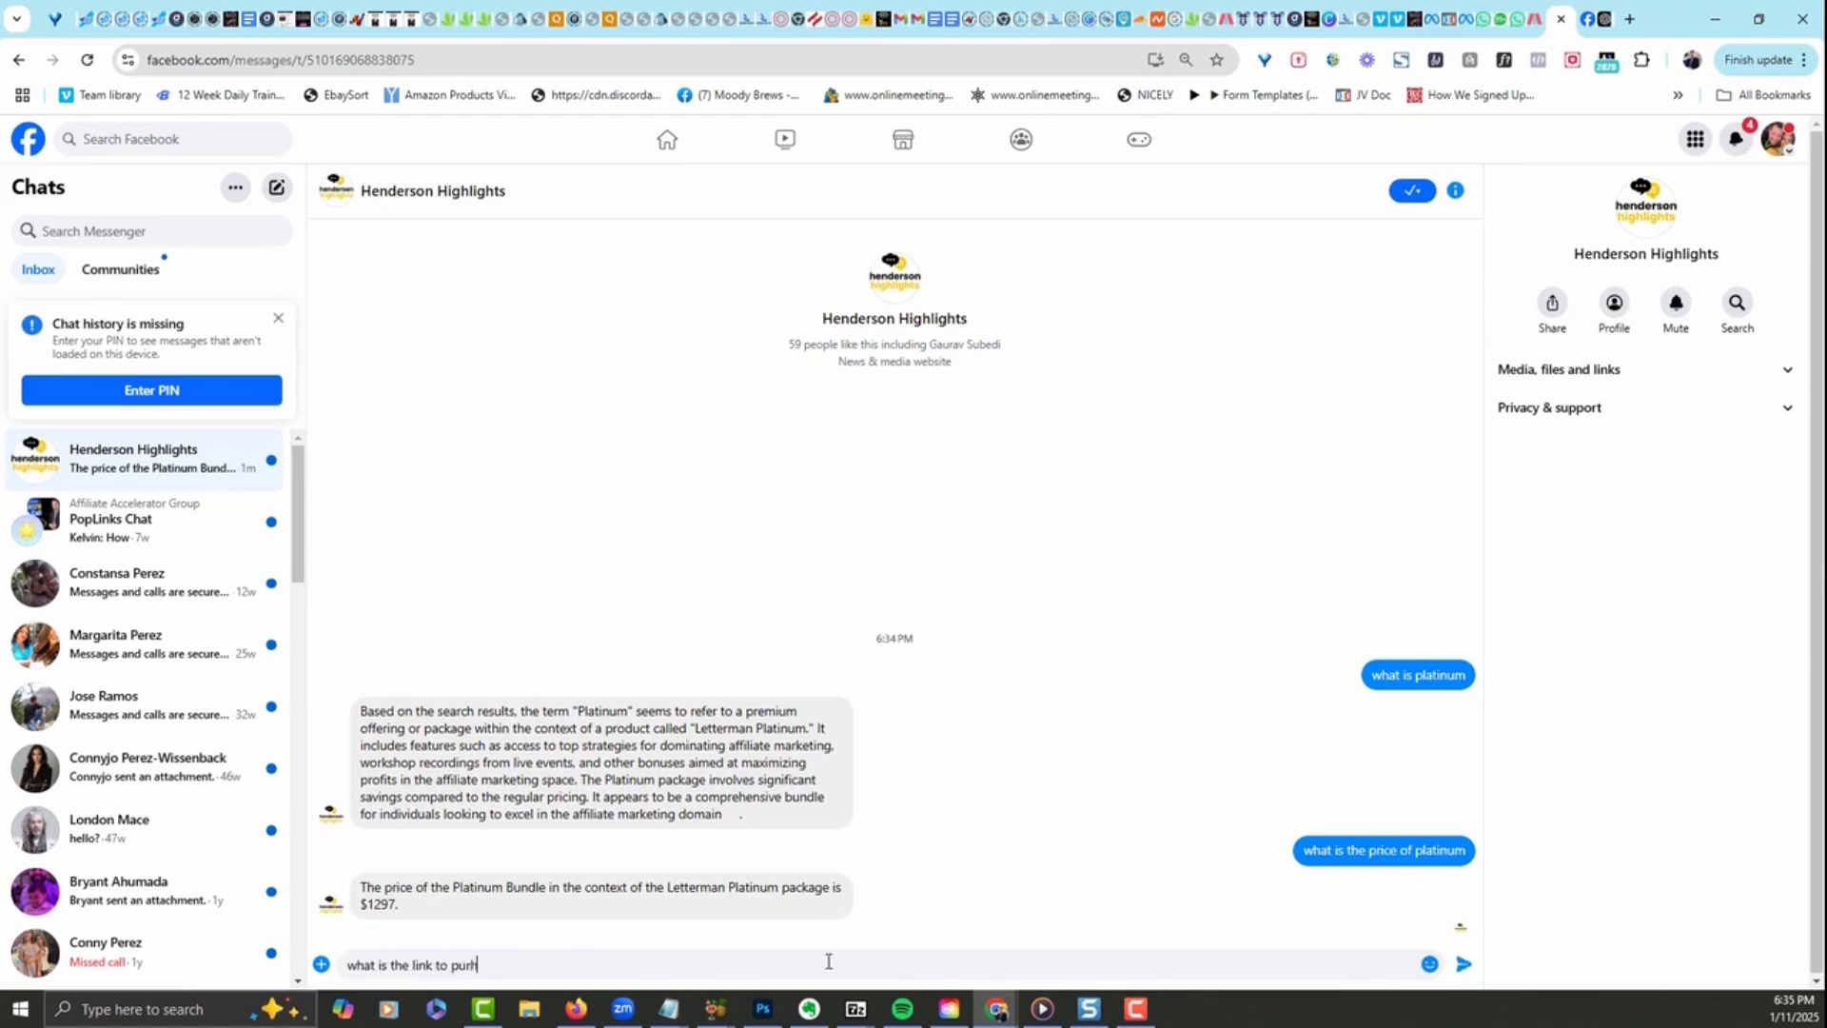
{"action": "key", "text": "BackSpace"}
{"action": "type", "text": "chase"}
{"action": "key", "text": "Return"}
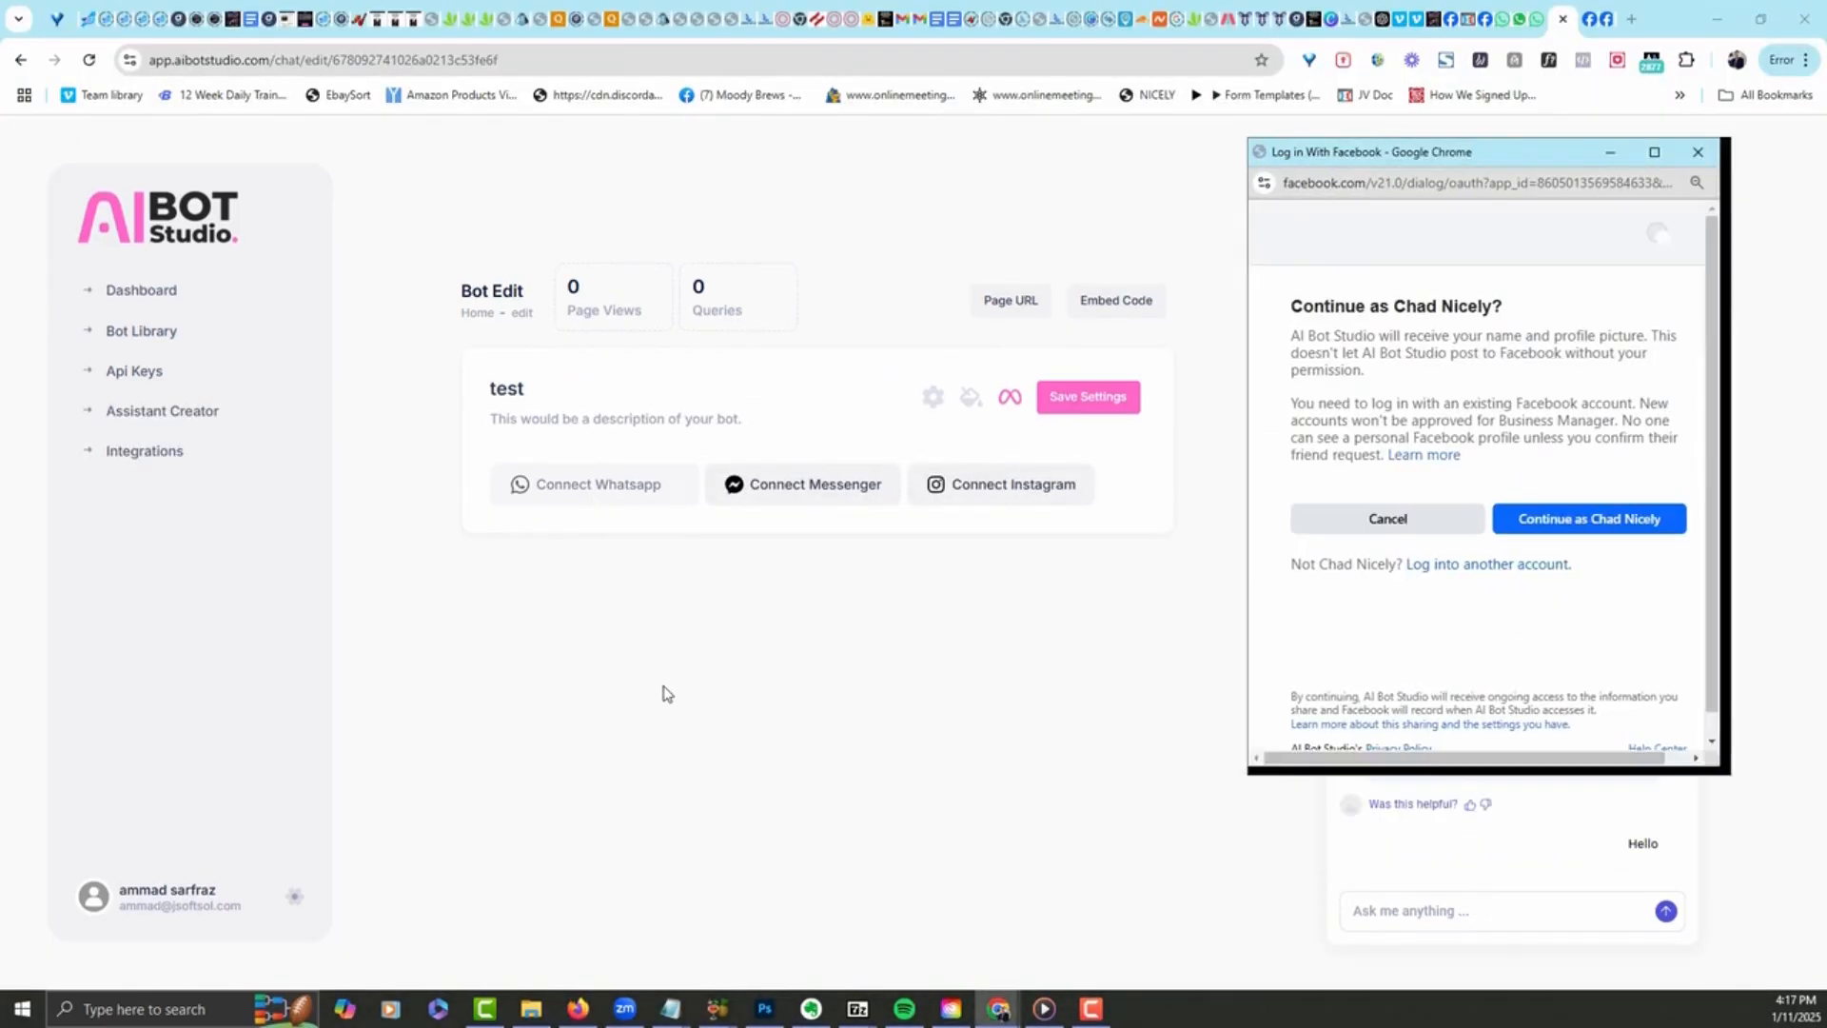
Step: Continue the WhatsApp connection with the existing business portfolio and the Nicely Media LLC account, creating a new business profile with a category
{"action": "left_click", "coordinate": [1590, 520]}
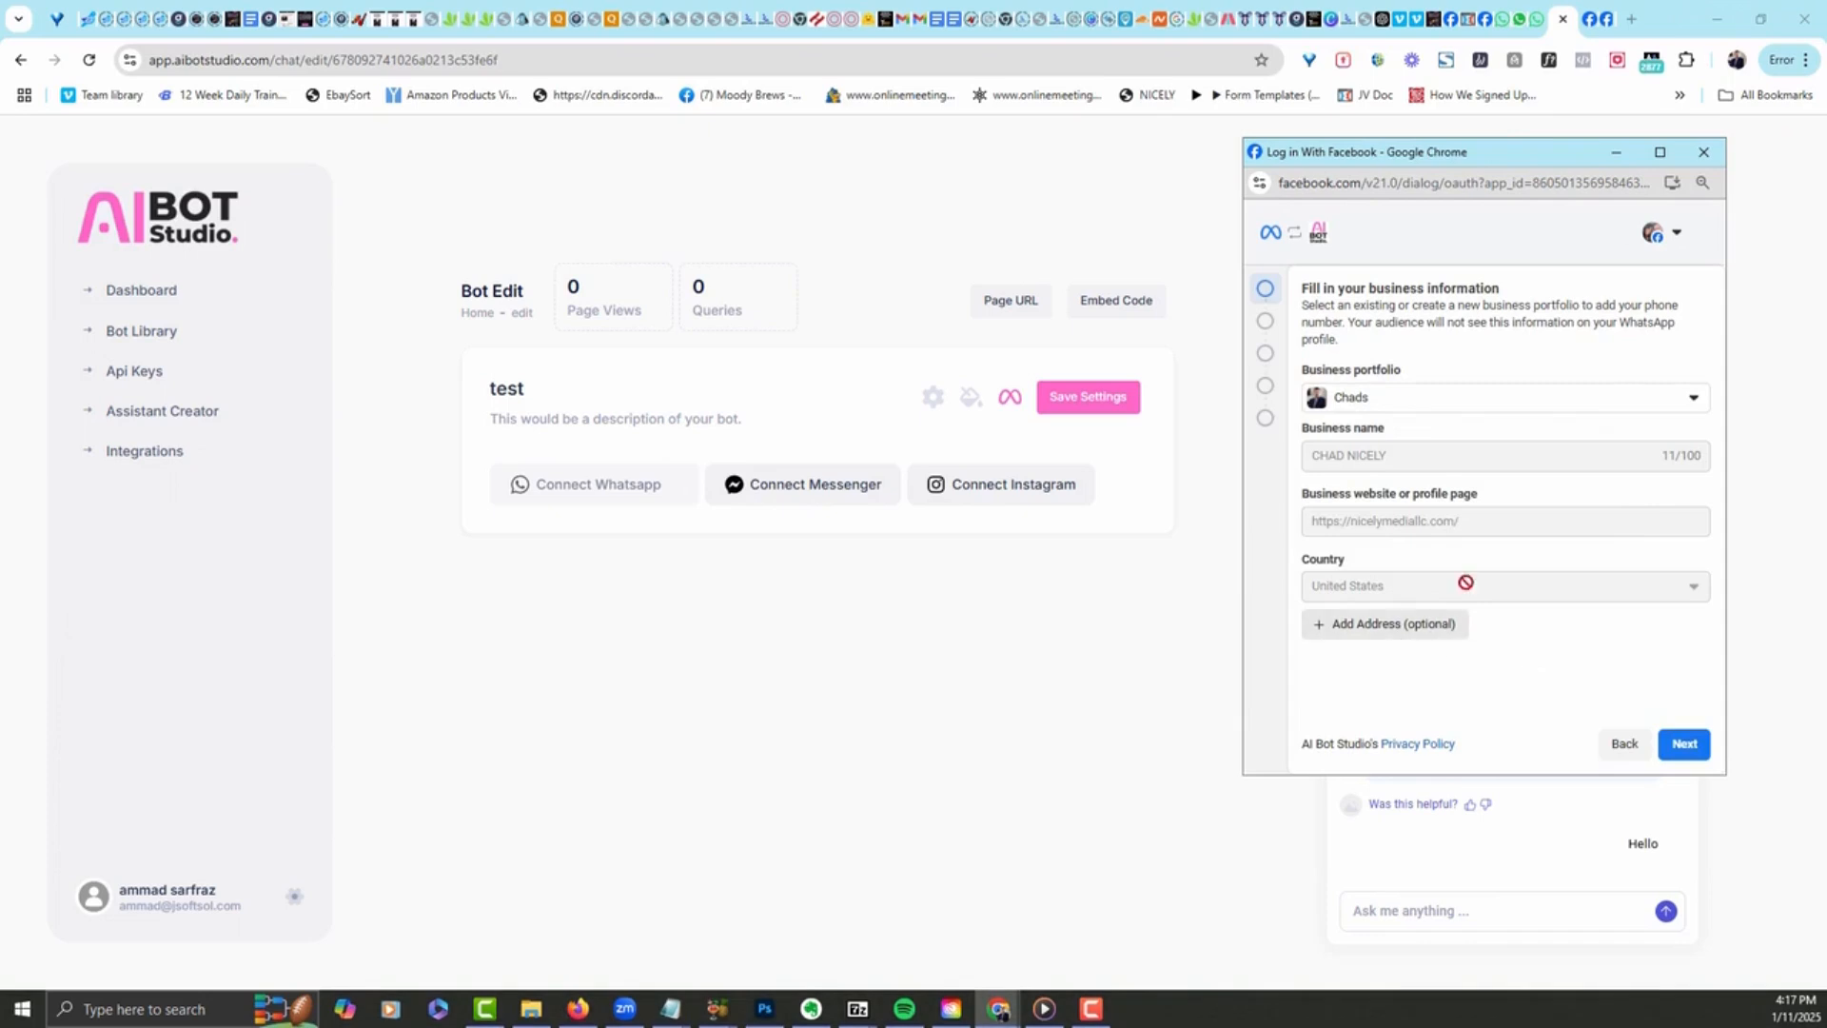
{"action": "left_click", "coordinate": [1684, 748]}
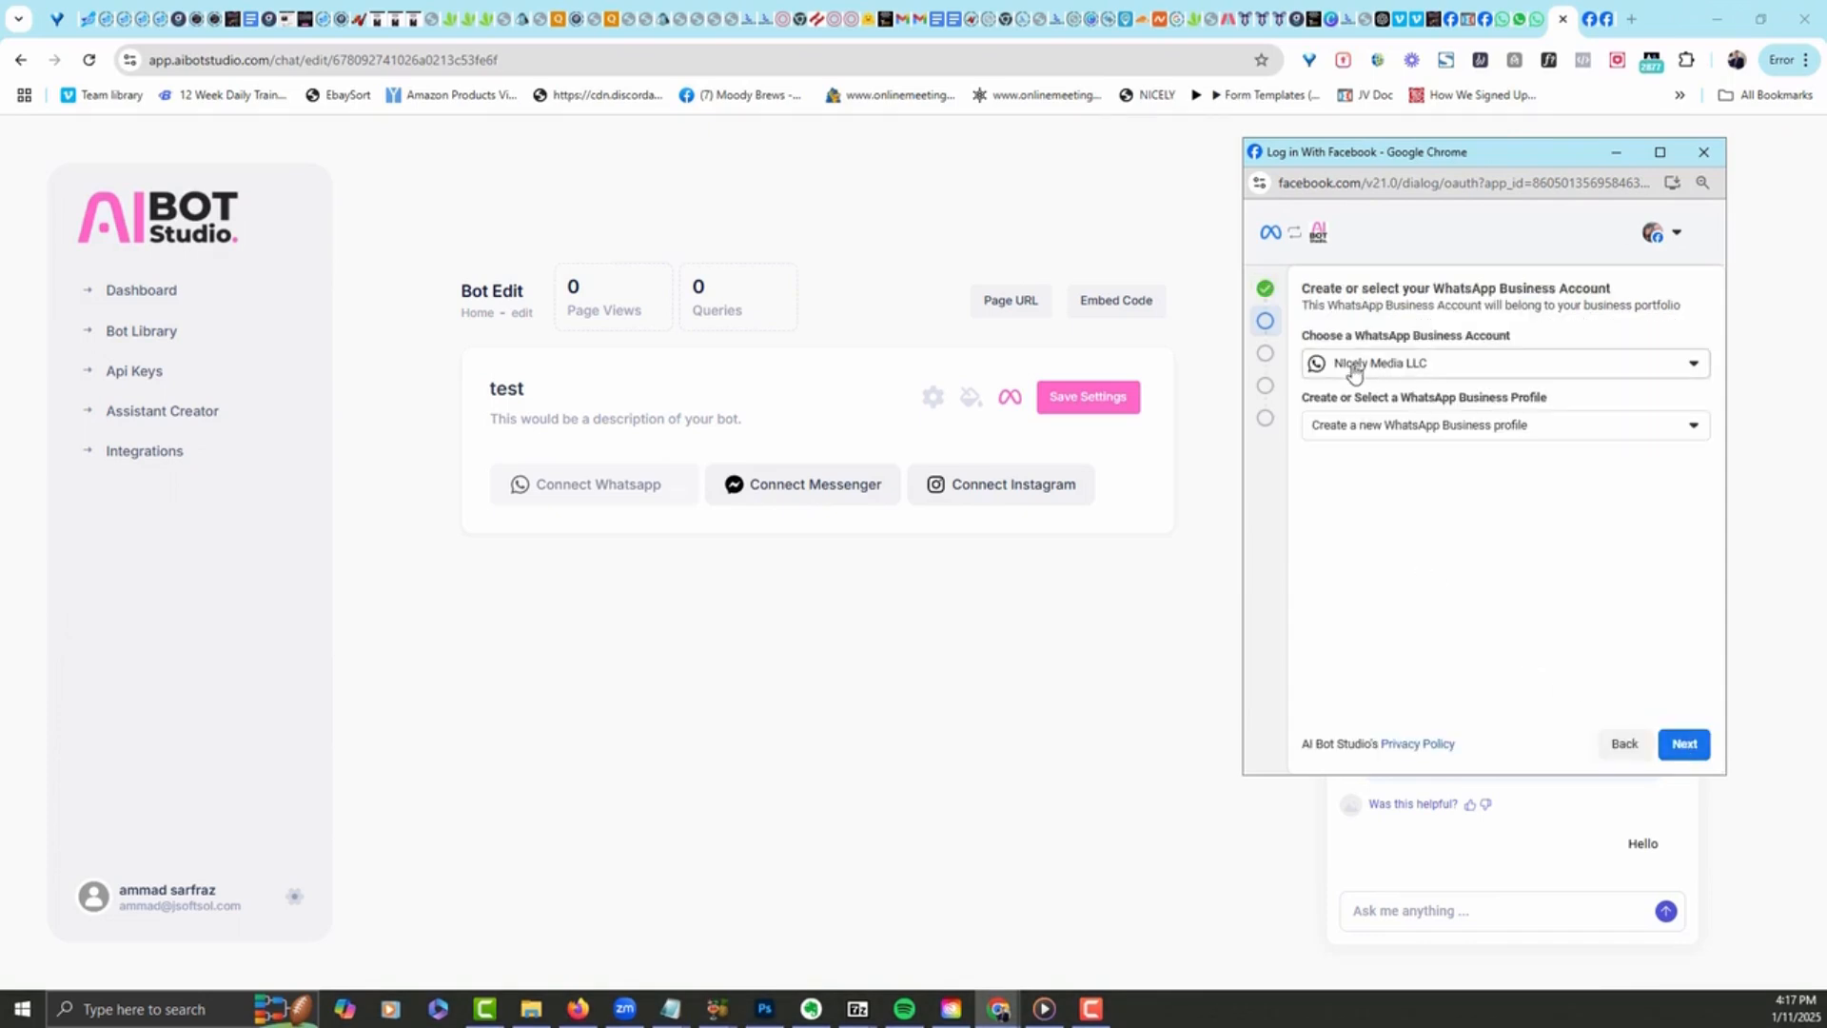
{"action": "left_click", "coordinate": [1685, 746]}
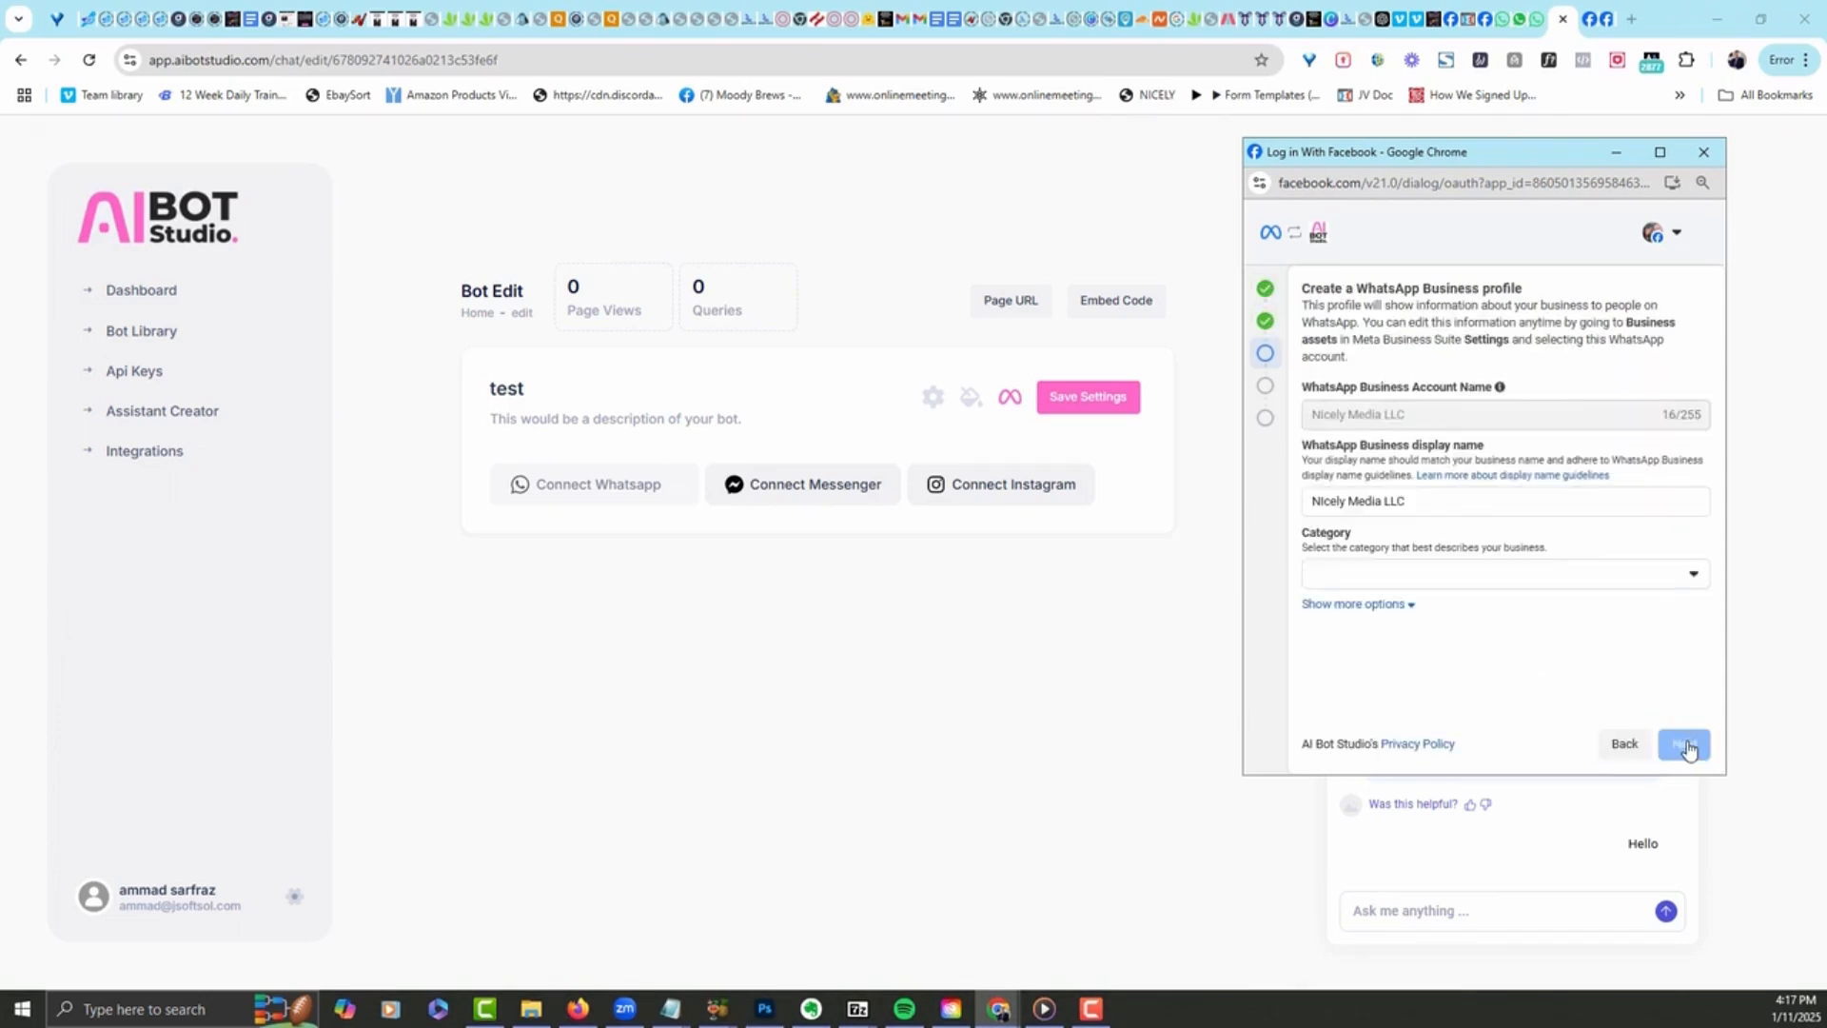
{"action": "left_click", "coordinate": [1656, 575]}
{"action": "left_click", "coordinate": [1617, 536]}
{"action": "left_click", "coordinate": [1686, 746]}
Step: Enter the US phone number for WhatsApp and request its verification by text message
{"action": "left_click", "coordinate": [1540, 381]}
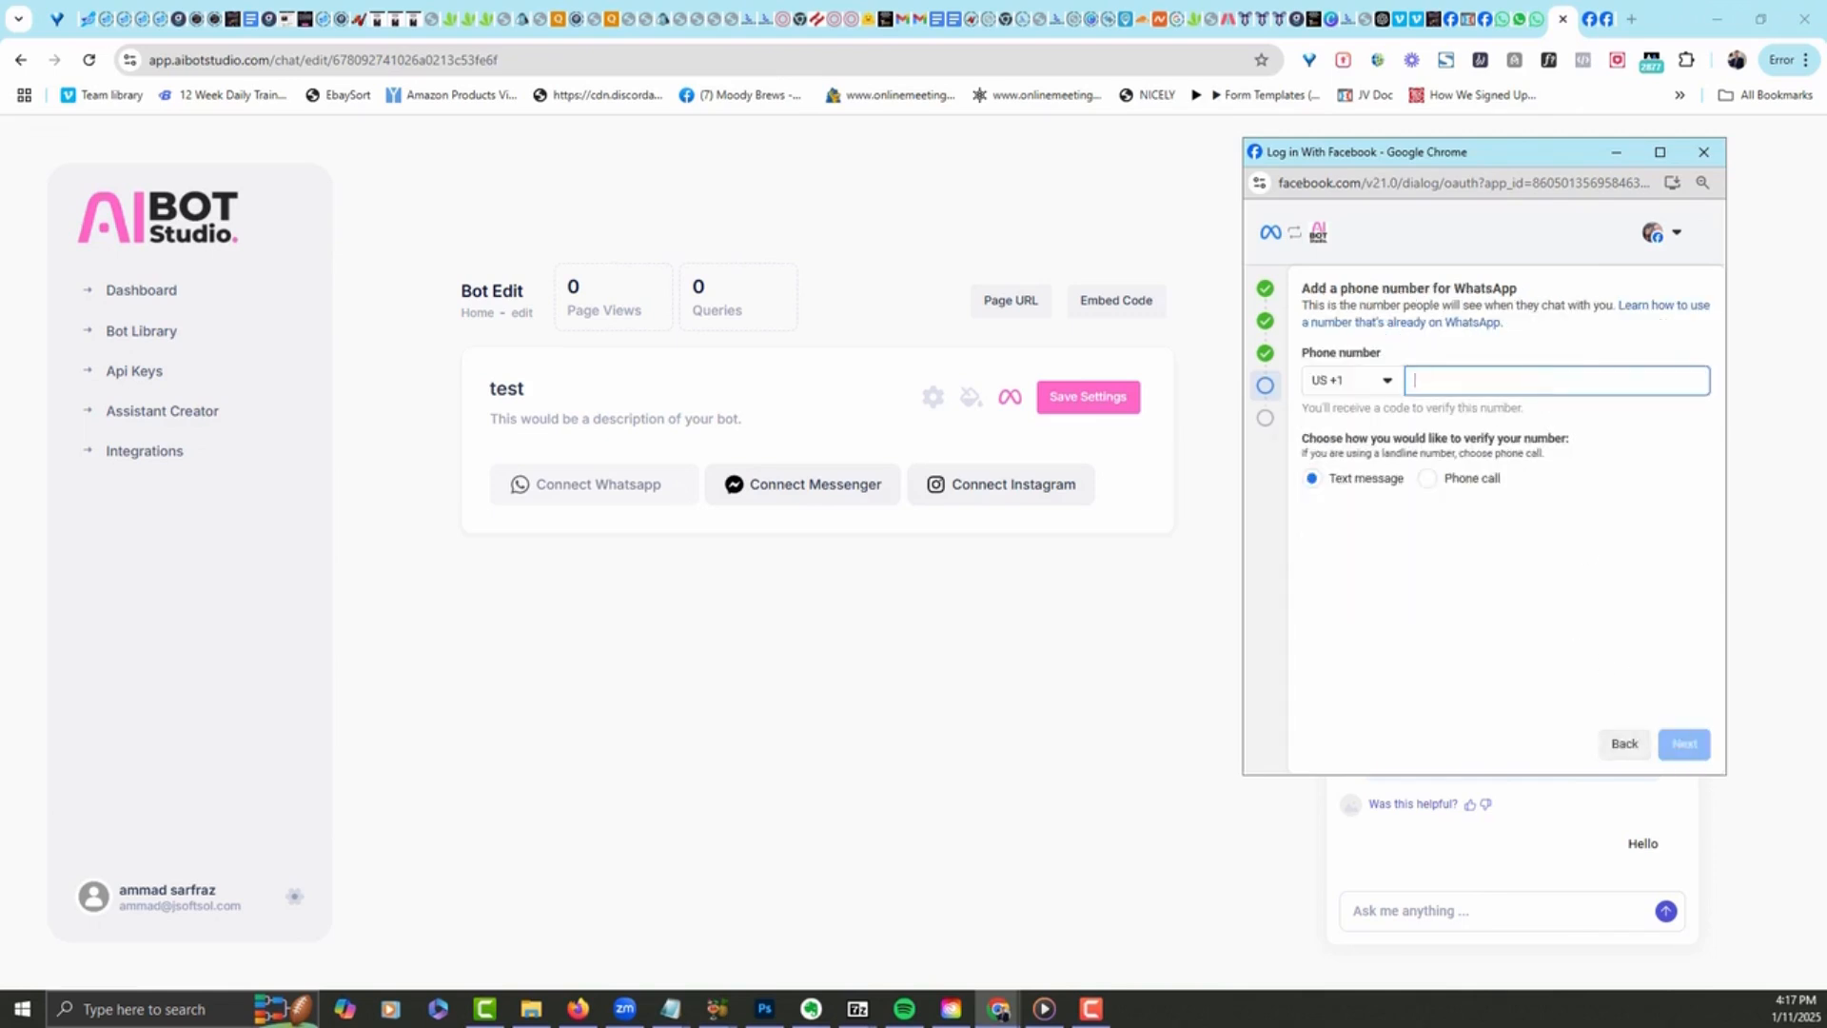
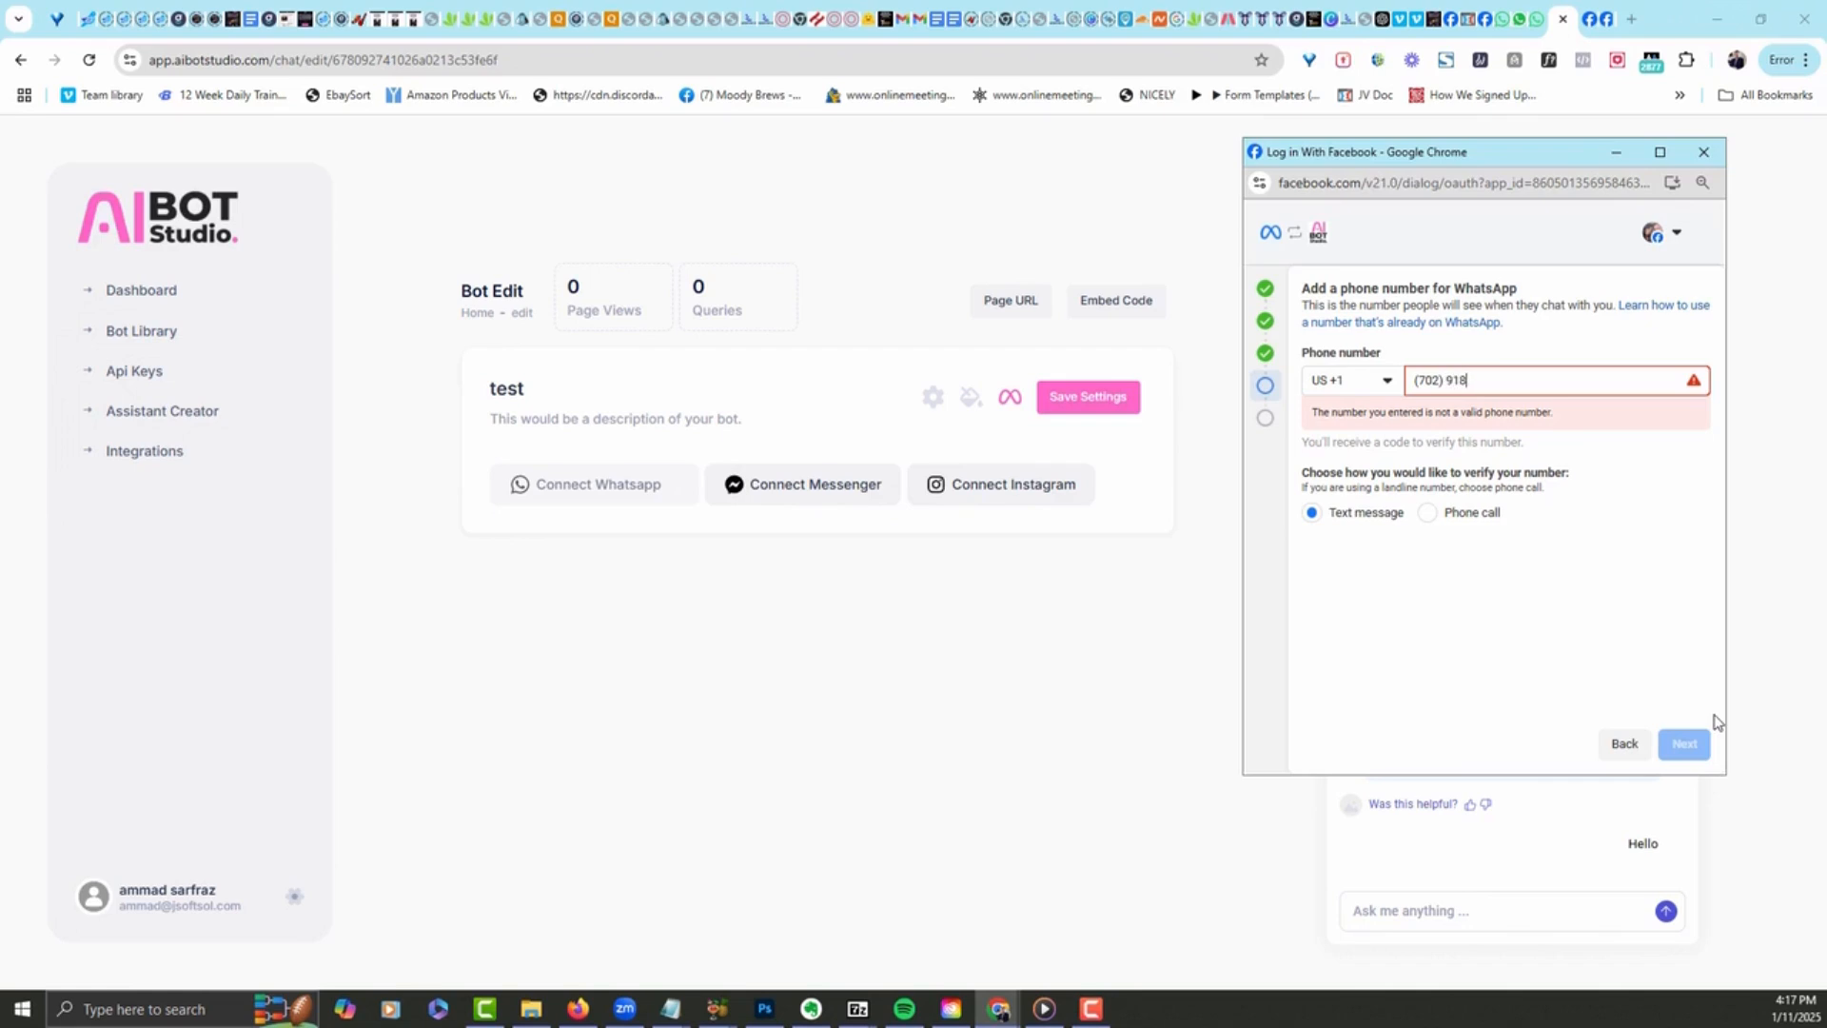
{"action": "left_click", "coordinate": [1685, 743]}
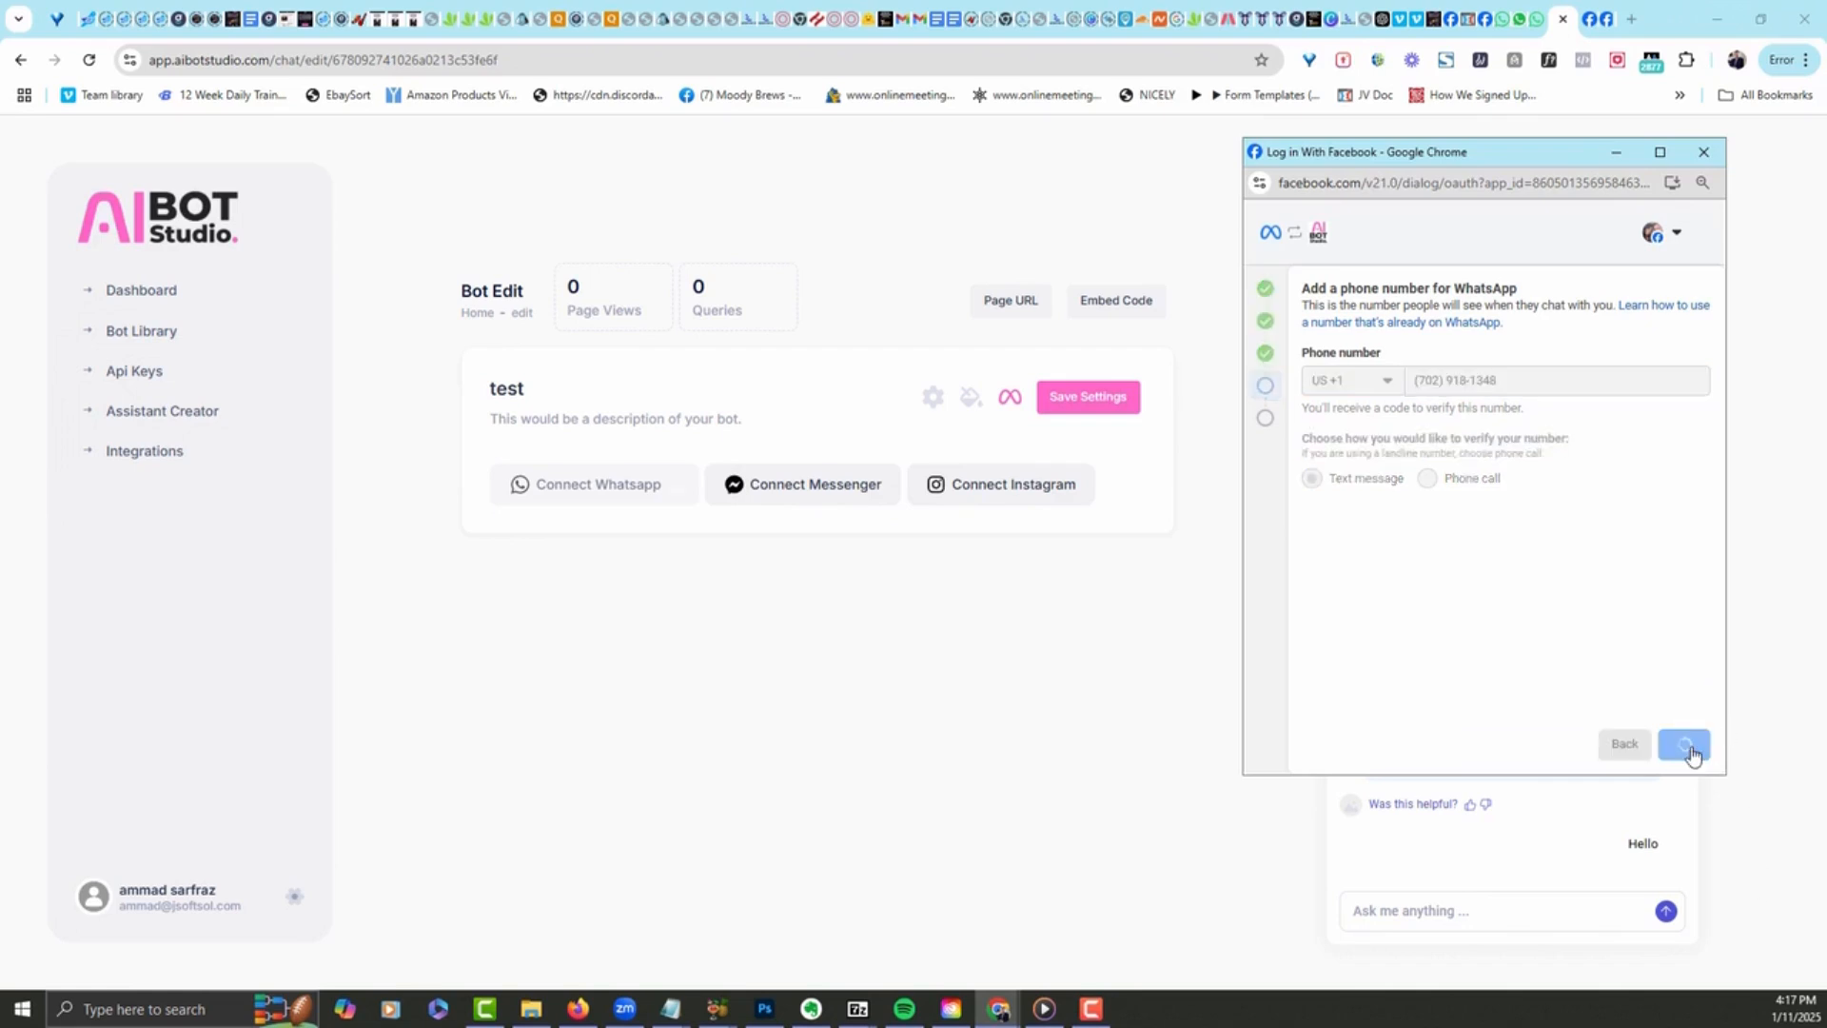
Step: Enter the phone verification code, approve AI Bot Studio's WhatsApp access request and finish the setup
{"action": "left_click", "coordinate": [1685, 746]}
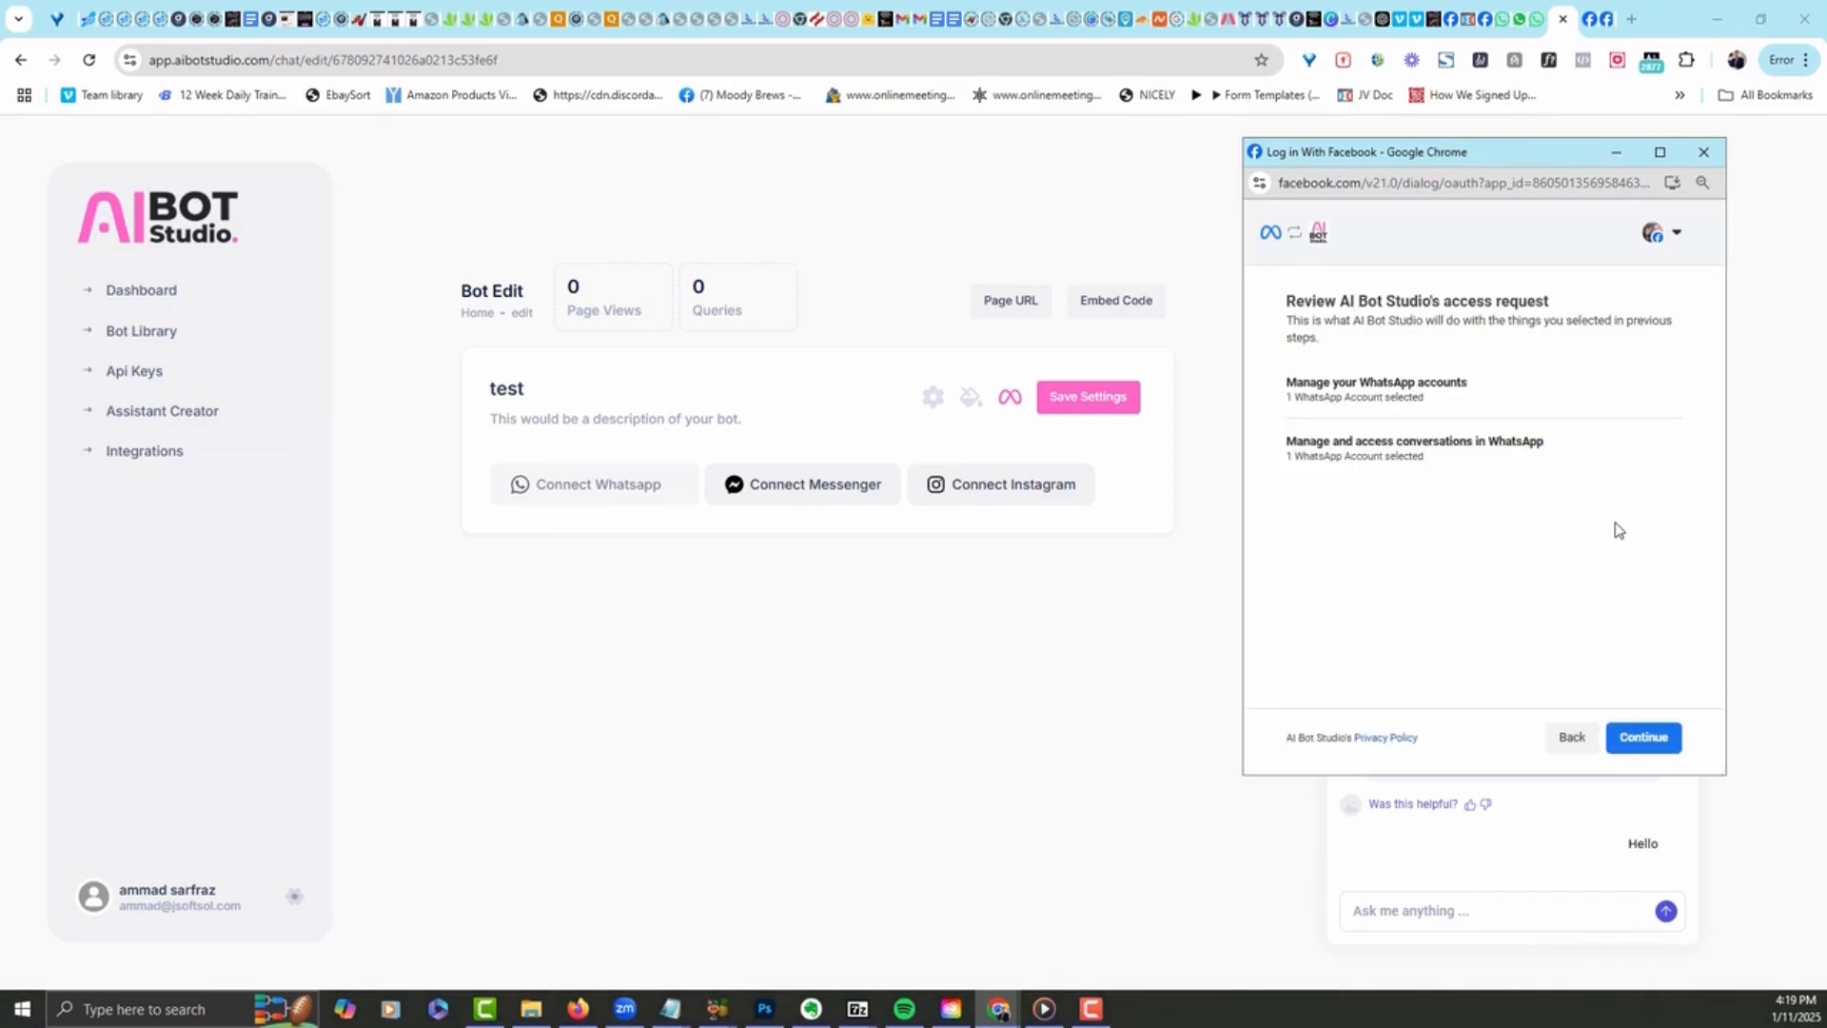
{"action": "left_click", "coordinate": [1644, 736]}
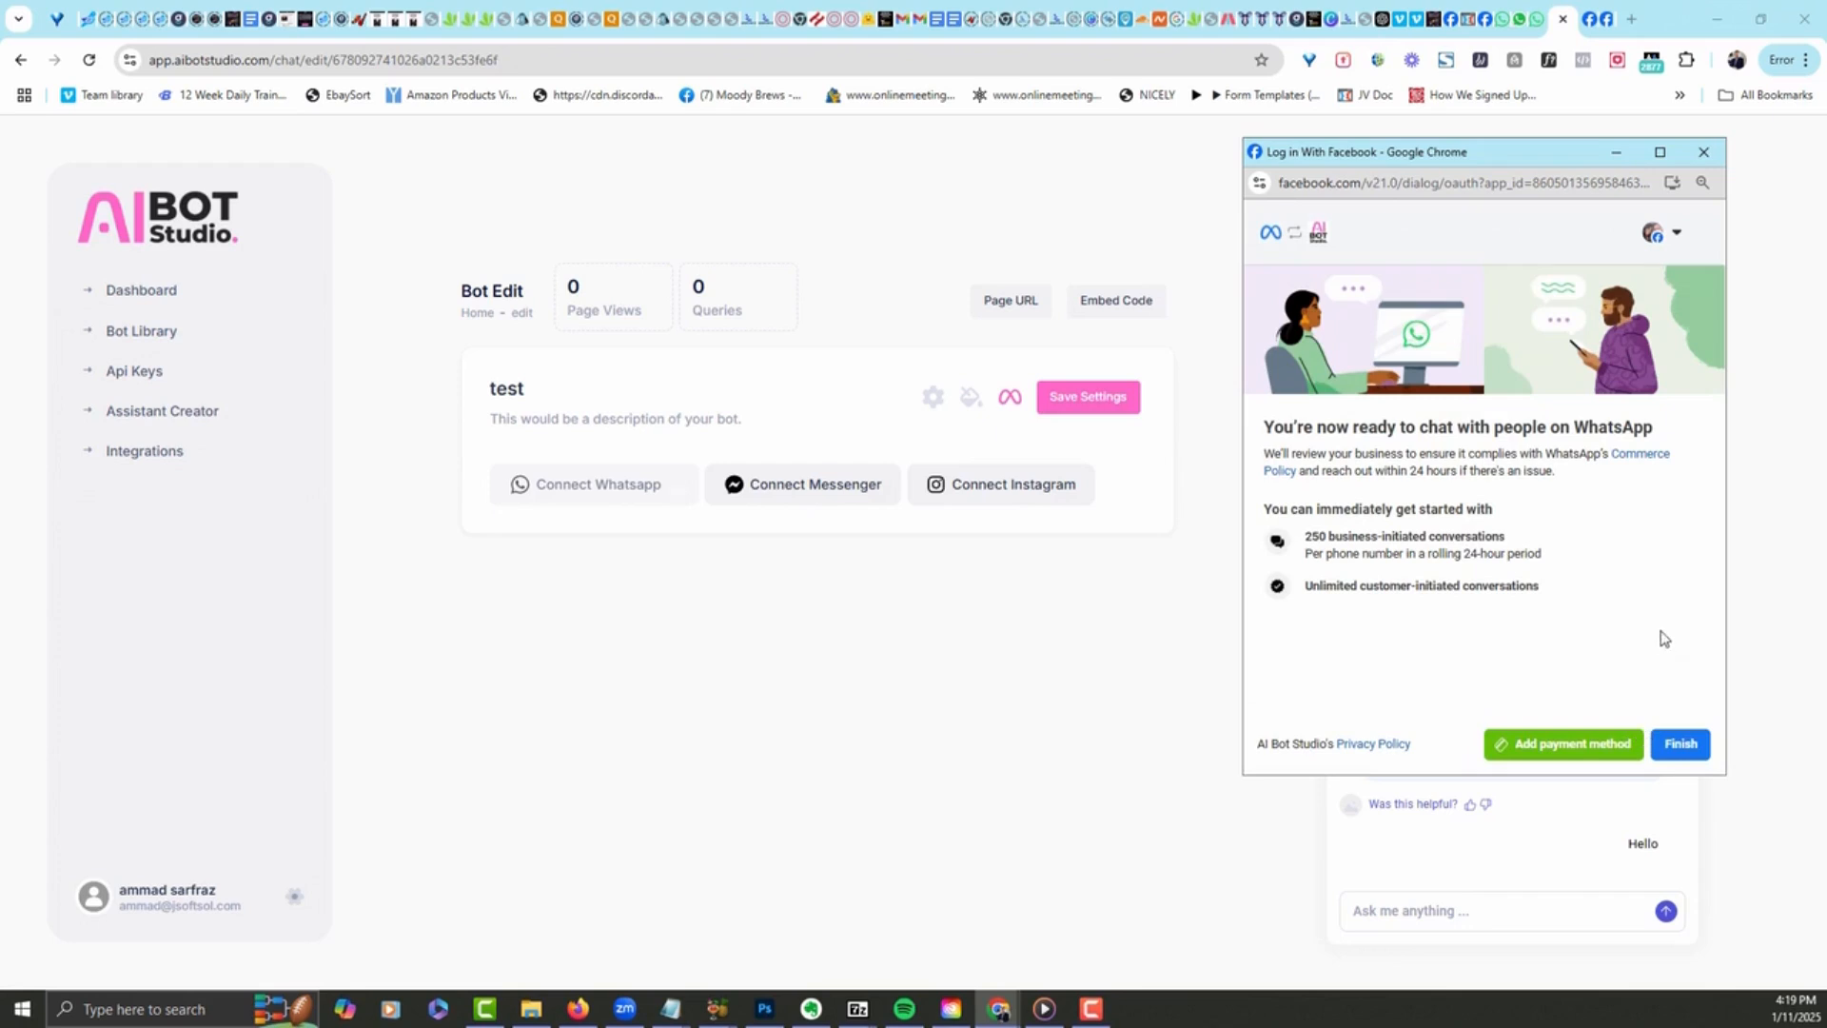
{"action": "left_click", "coordinate": [1683, 746]}
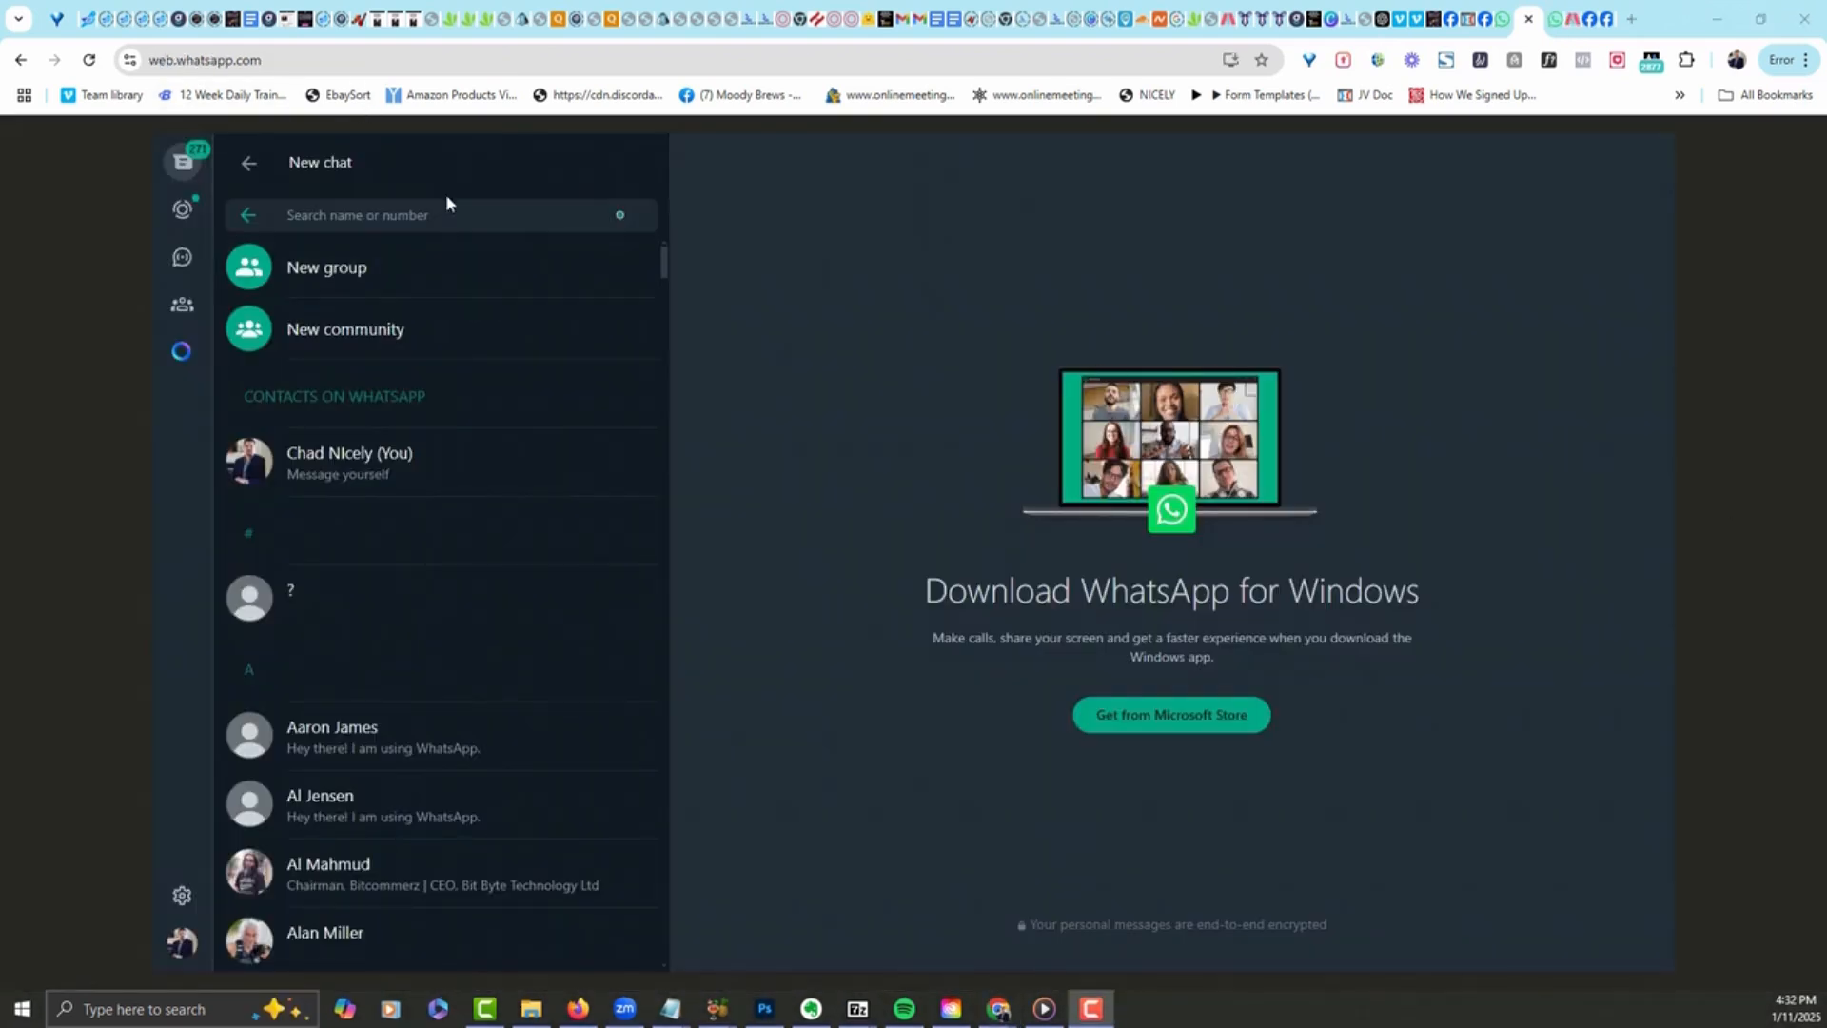
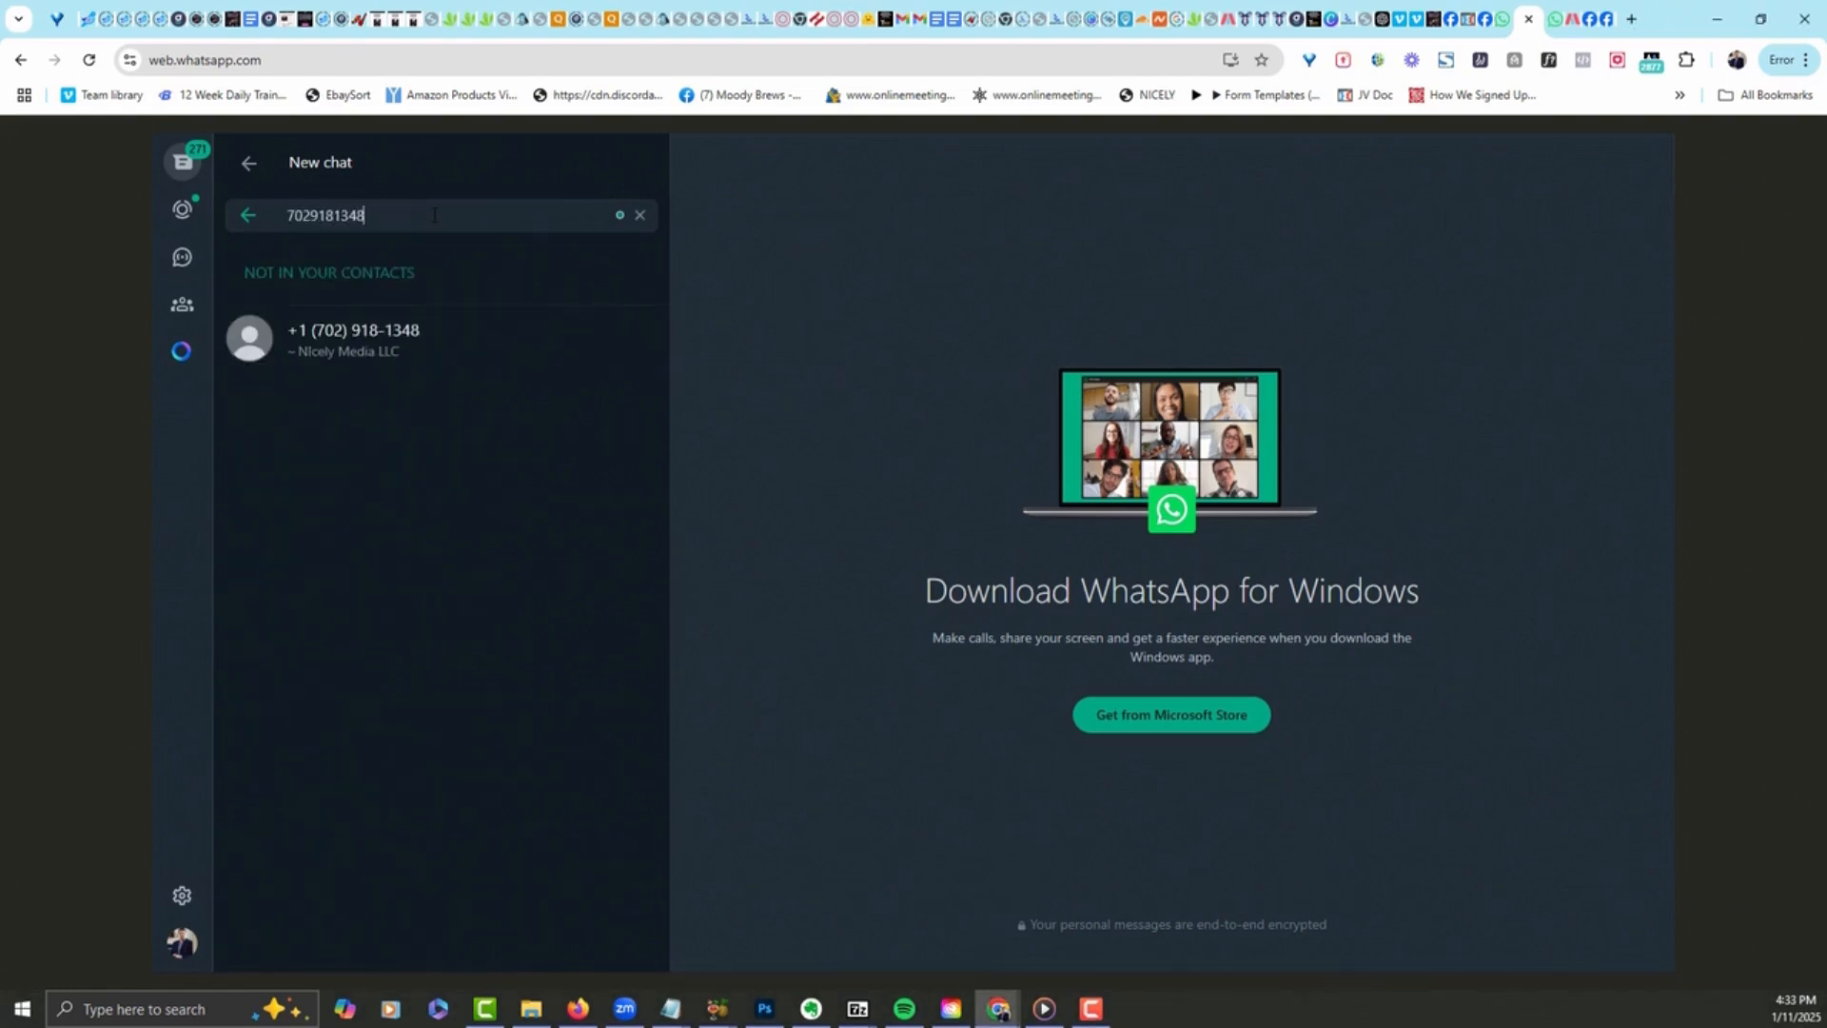
Step: In WhatsApp Web, start a new chat with the bot's phone number and ask "what is platinum"
{"action": "left_click", "coordinate": [400, 338]}
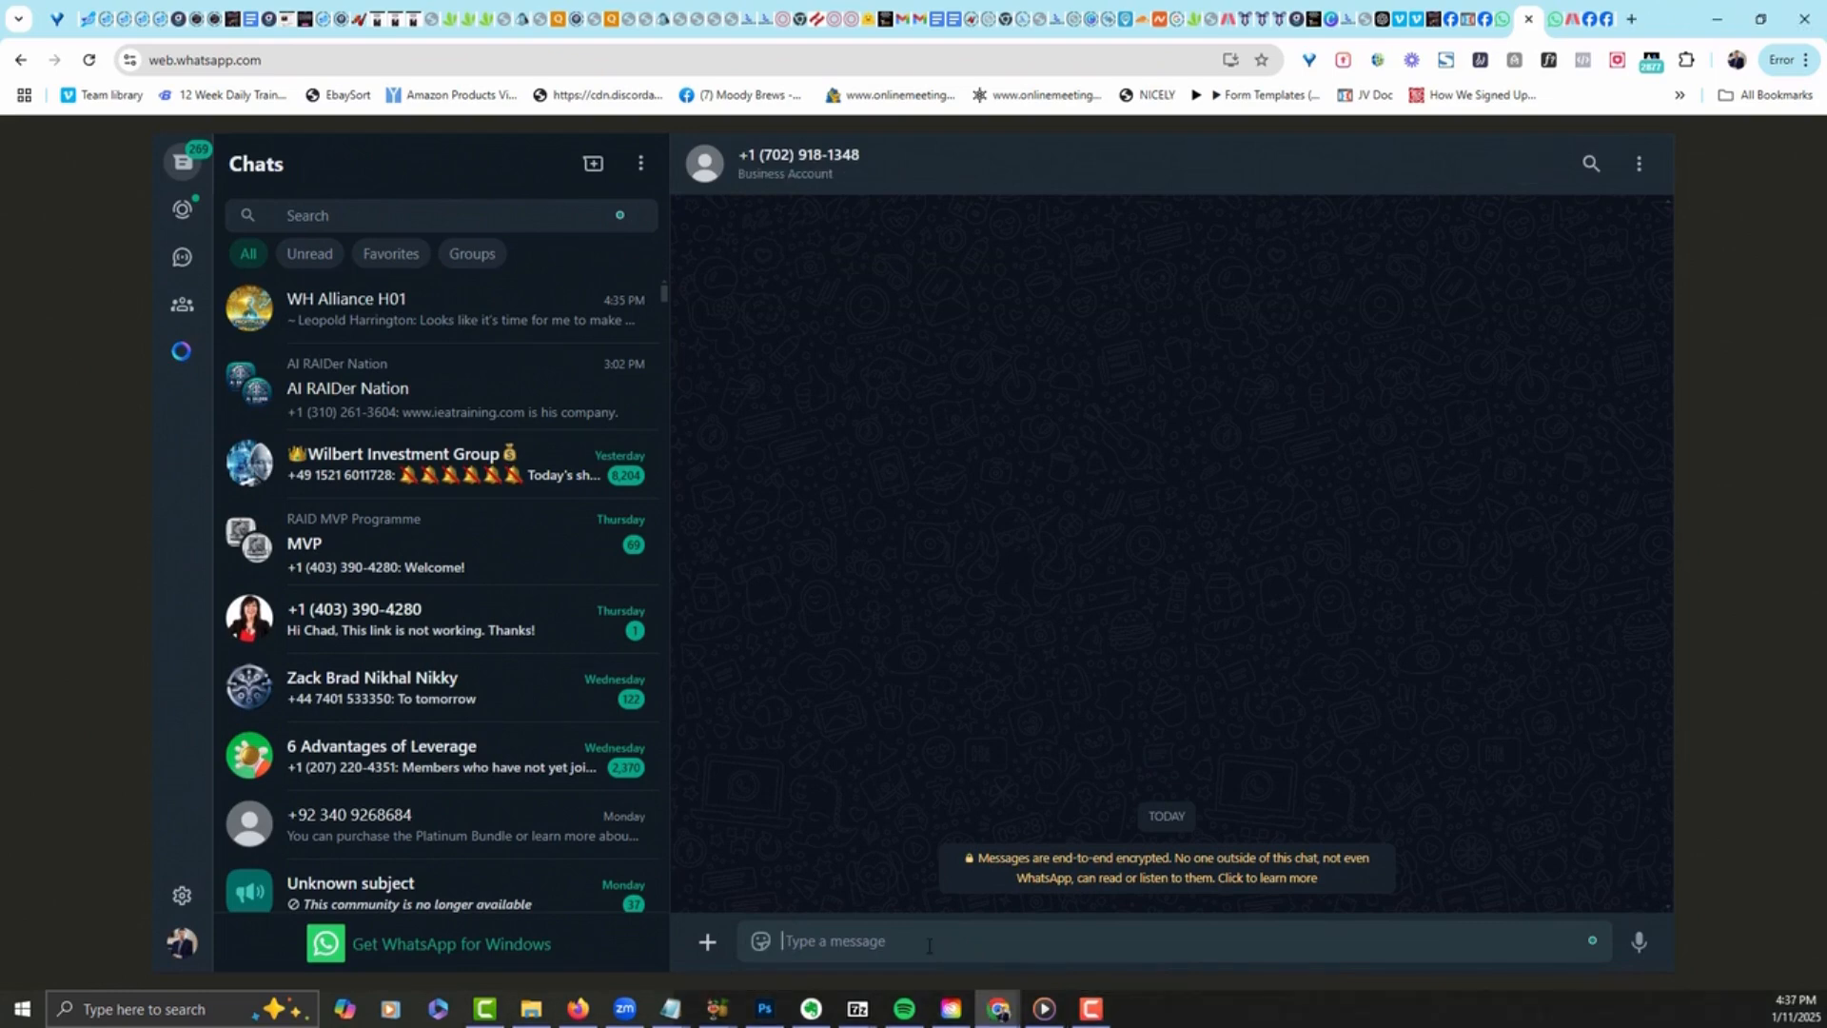
{"action": "type", "text": "what is platinum"}
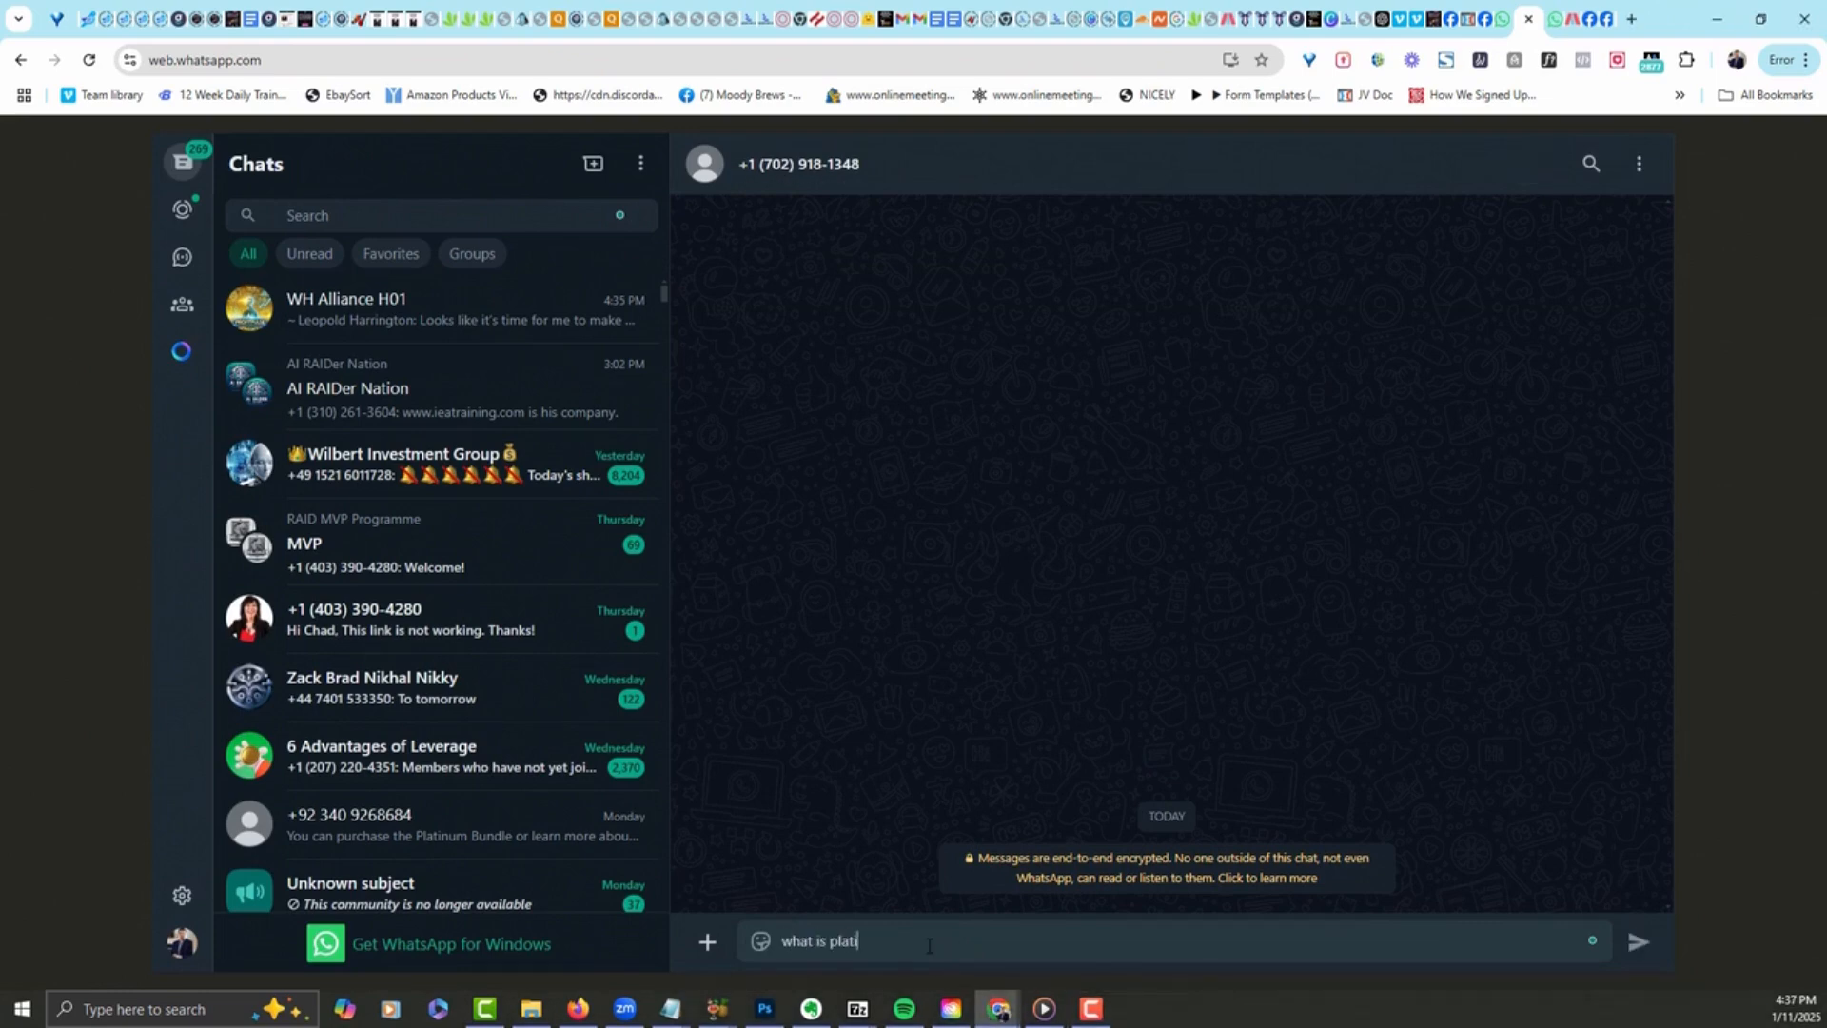
{"action": "left_click", "coordinate": [1636, 944]}
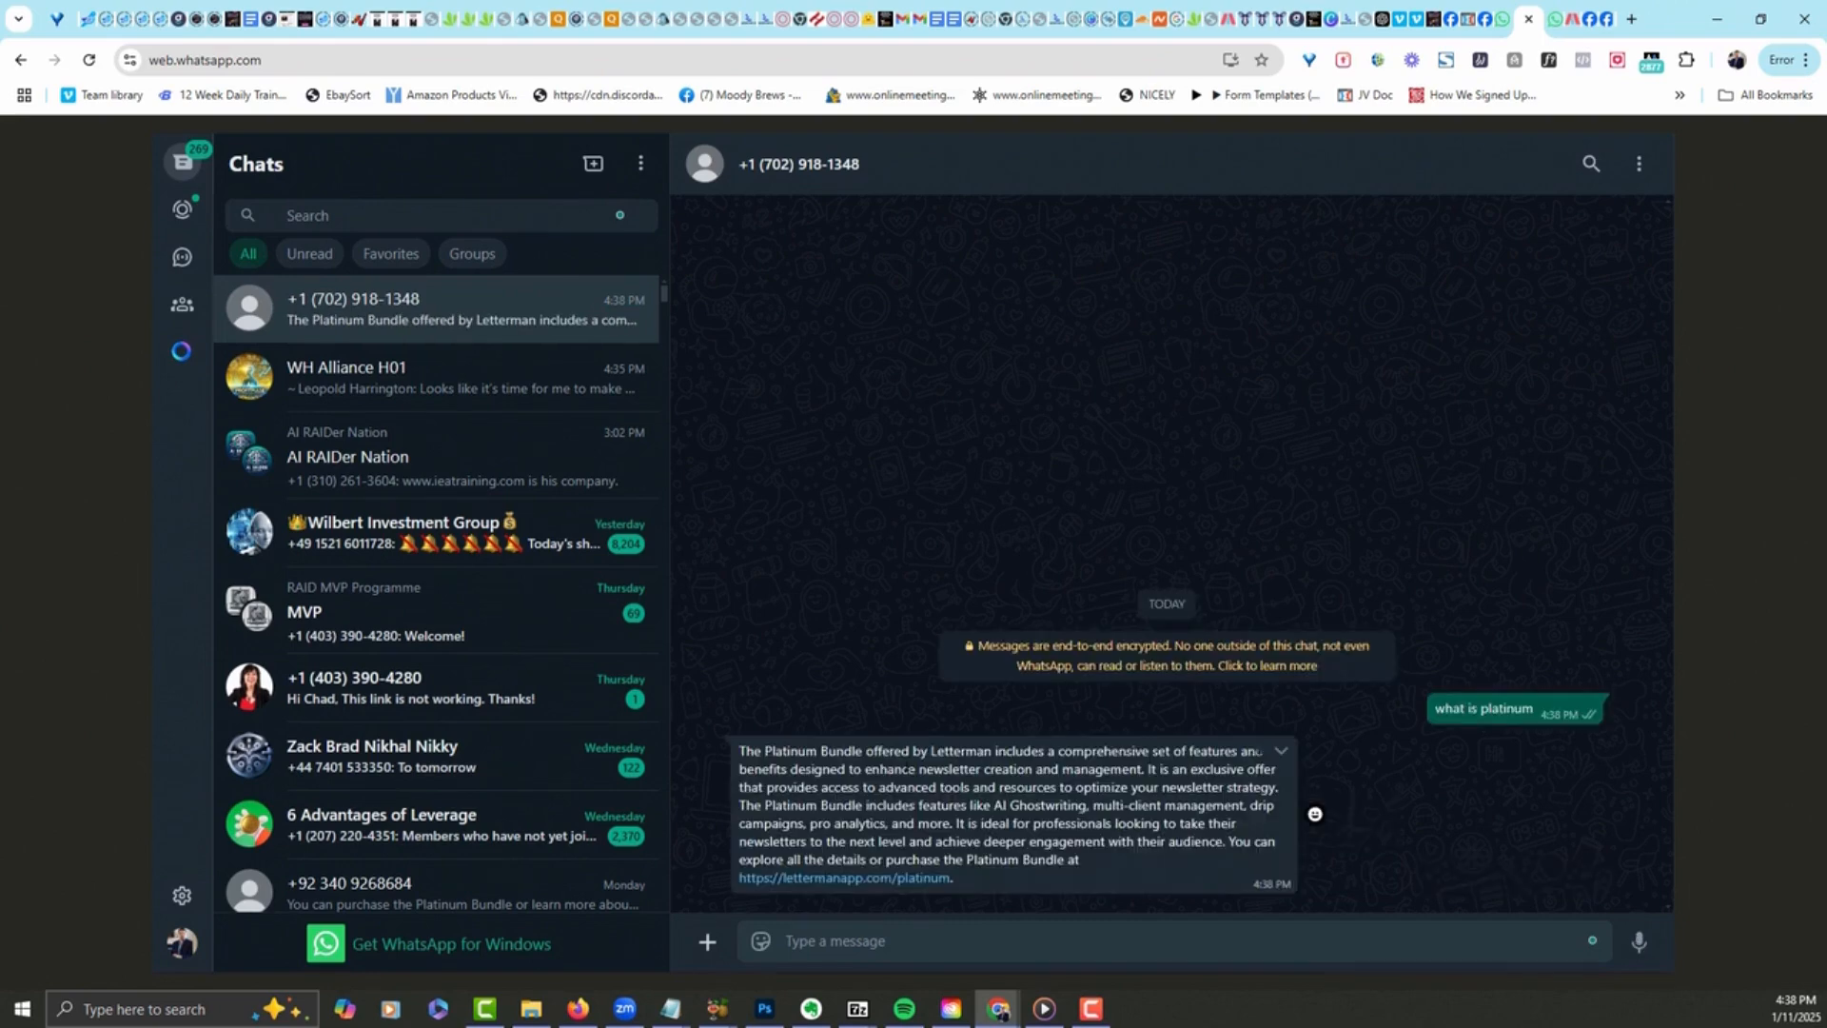
Step: Send the follow-up question "why do I want a newsletter" in the bot's WhatsApp chat
{"action": "left_click", "coordinate": [1159, 938]}
{"action": "type", "text": "why do I want a newsletter"}
{"action": "key", "text": "Return"}
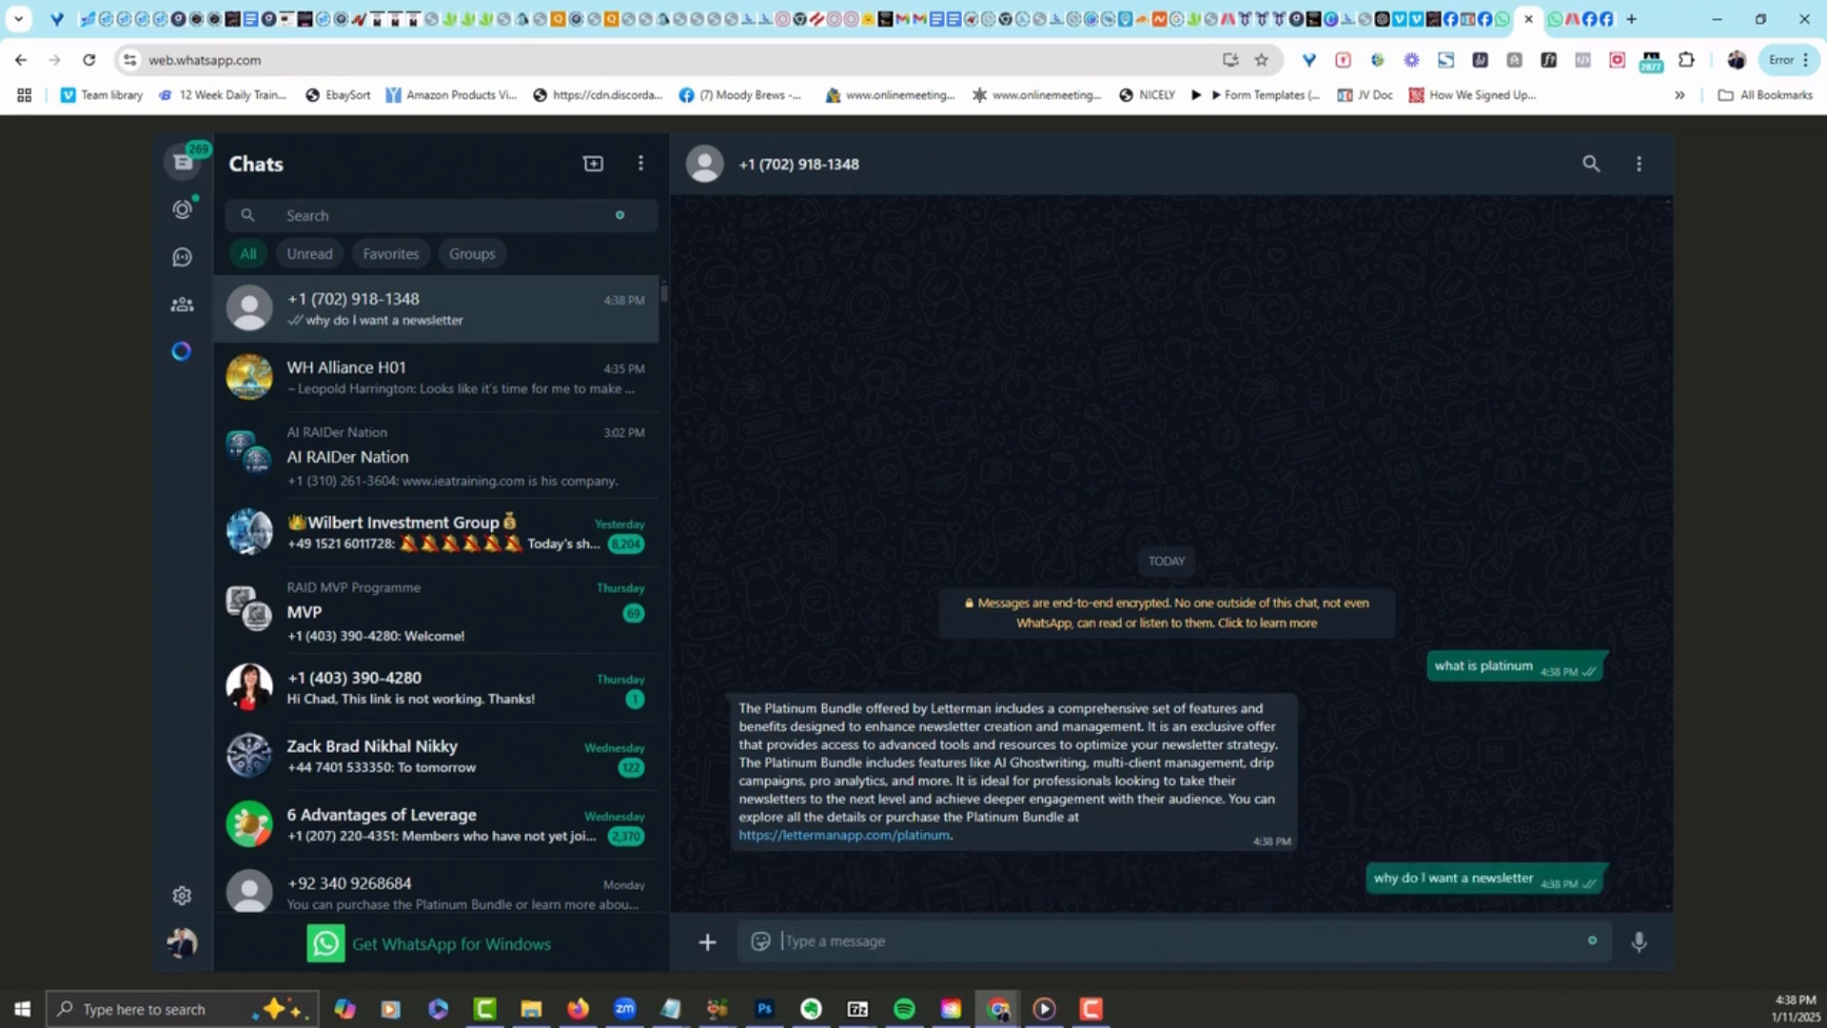